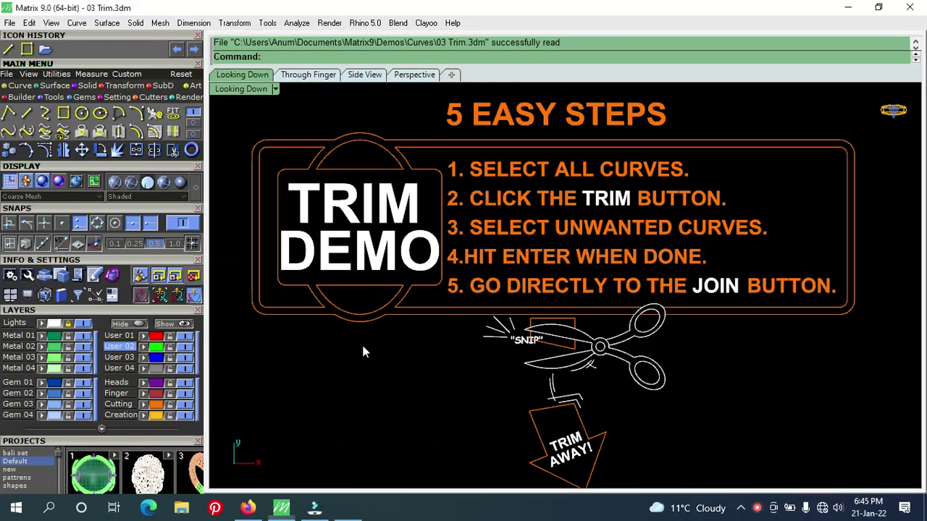
Step: Zoom and pan the Looking Down viewport from the Trim Demo title to the instructions panel
scroll(491, 369, "down", 1)
scroll(491, 371, "down", 1)
scroll(491, 373, "up", 2)
scroll(491, 373, "up", 1)
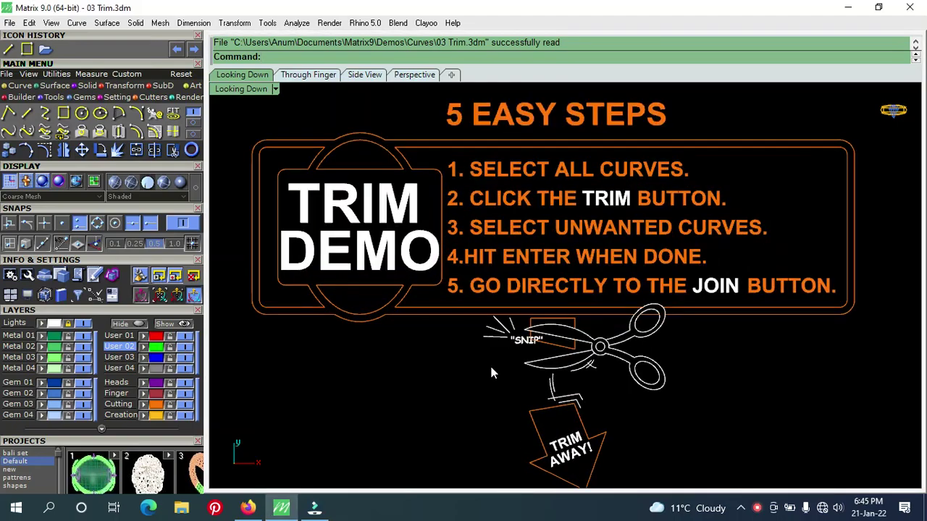
mouse_move(583, 442)
right_mouse_down()
mouse_move(604, 385)
mouse_move(588, 301)
right_mouse_up()
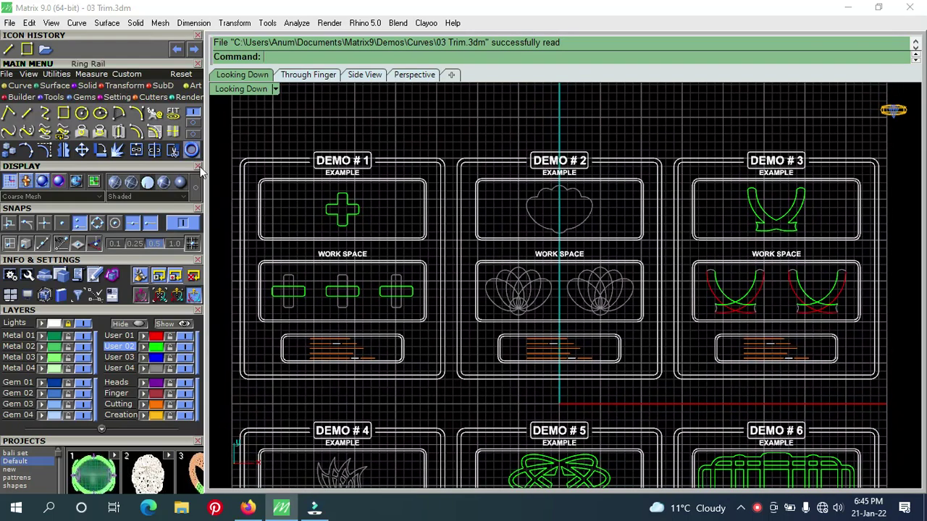
scroll(293, 257, "up", 2)
scroll(295, 259, "up", 1)
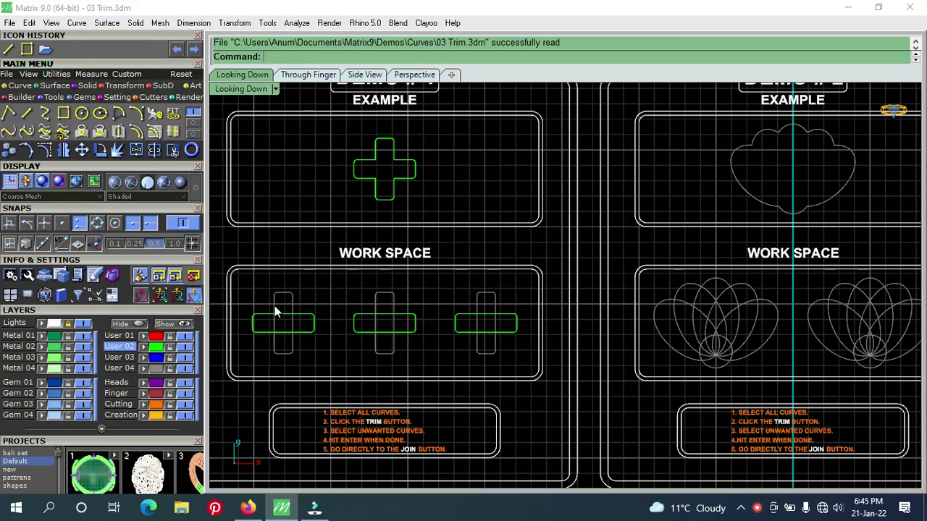
scroll(371, 432, "up", 3)
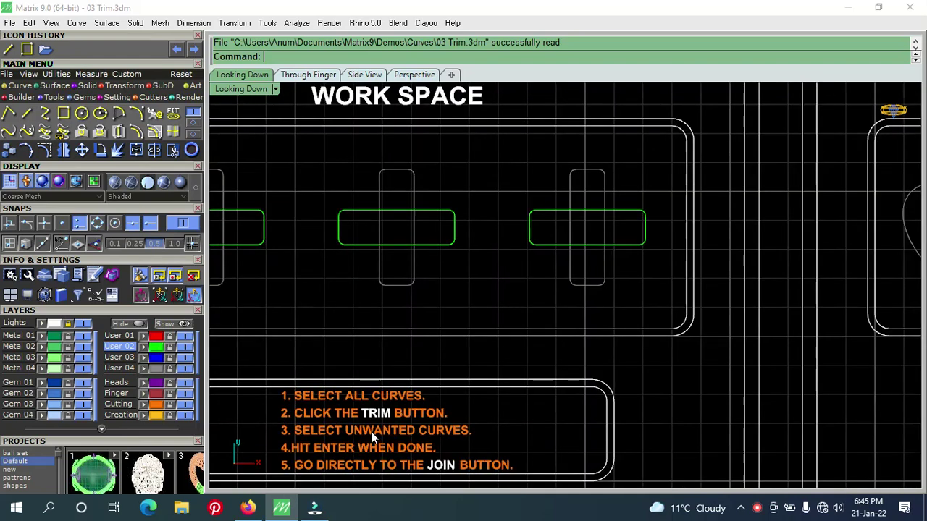
right_click_drag(555, 435, 636, 331)
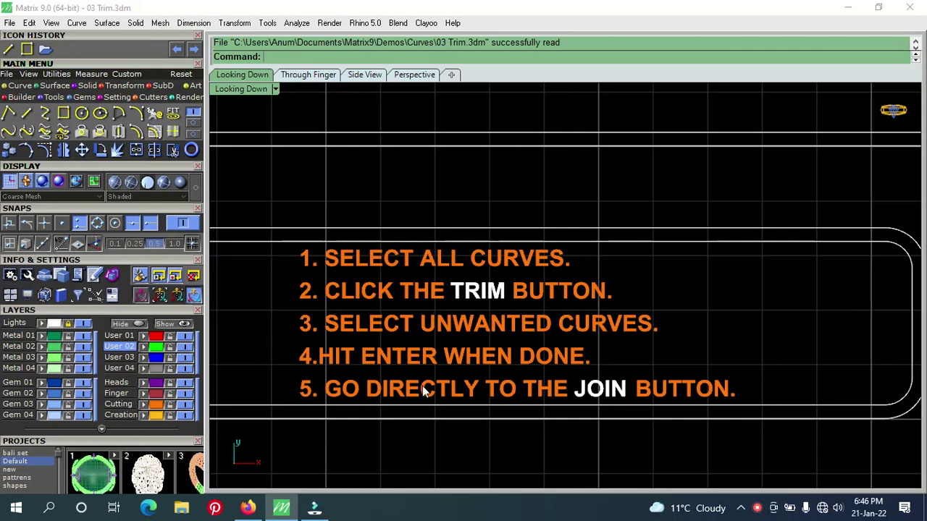
Step: Zoom and pan down to the Demo #1 example cross and its work space of crossing bars
scroll(498, 358, "up", 2)
scroll(494, 357, "down", 2)
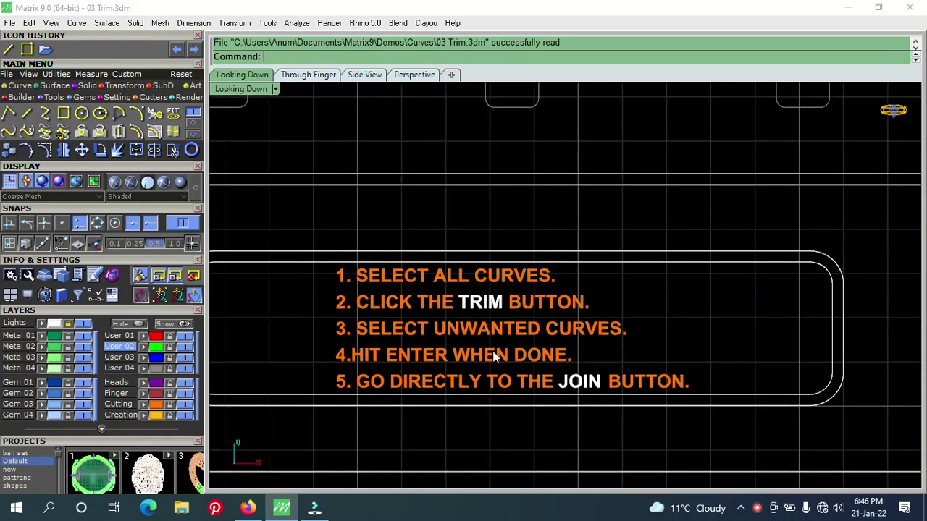
scroll(494, 357, "down", 1)
scroll(495, 357, "down", 1)
scroll(495, 357, "down", 1)
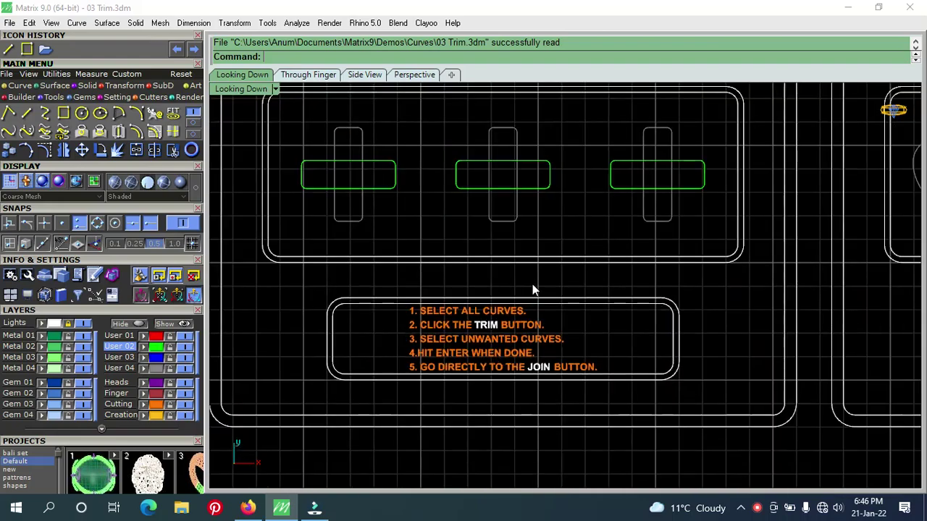
mouse_move(532, 289)
right_mouse_down()
mouse_move(542, 338)
mouse_move(502, 385)
mouse_move(497, 365)
mouse_move(511, 371)
right_mouse_up()
scroll(506, 391, "down", 1)
scroll(504, 386, "down", 1)
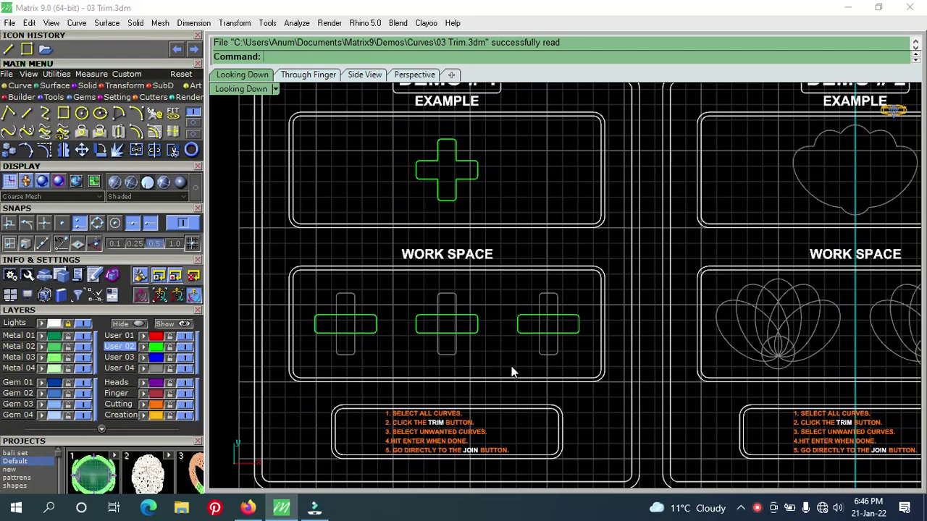
scroll(509, 366, "up", 1)
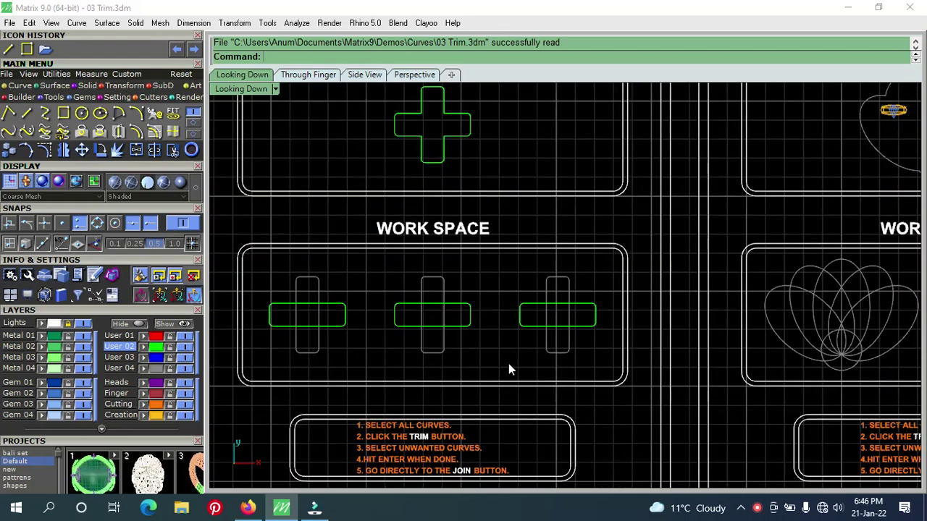
mouse_move(507, 369)
right_mouse_down()
mouse_move(517, 370)
mouse_move(523, 398)
mouse_move(520, 433)
right_mouse_up()
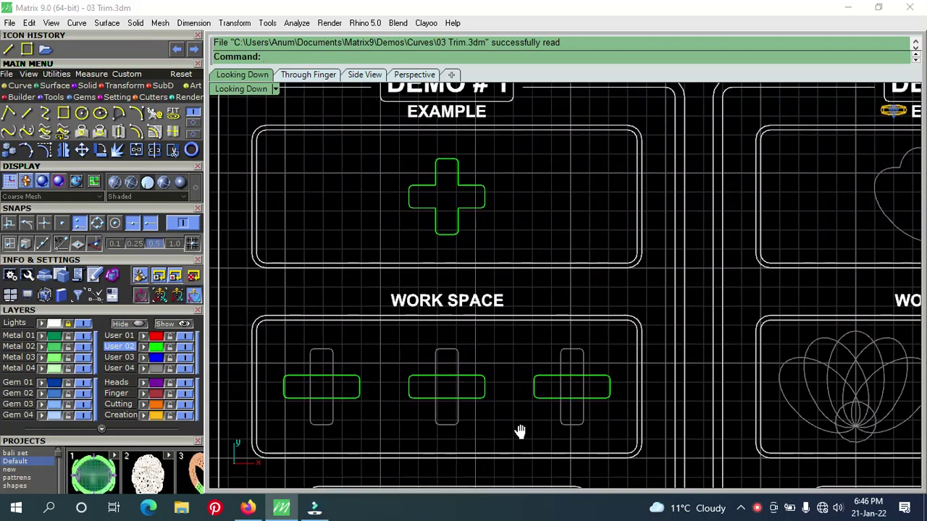
Step: Trim two inner overlaps from the left cross's bars and join the four pieces into one curve
left_click_drag(380, 330, 275, 445)
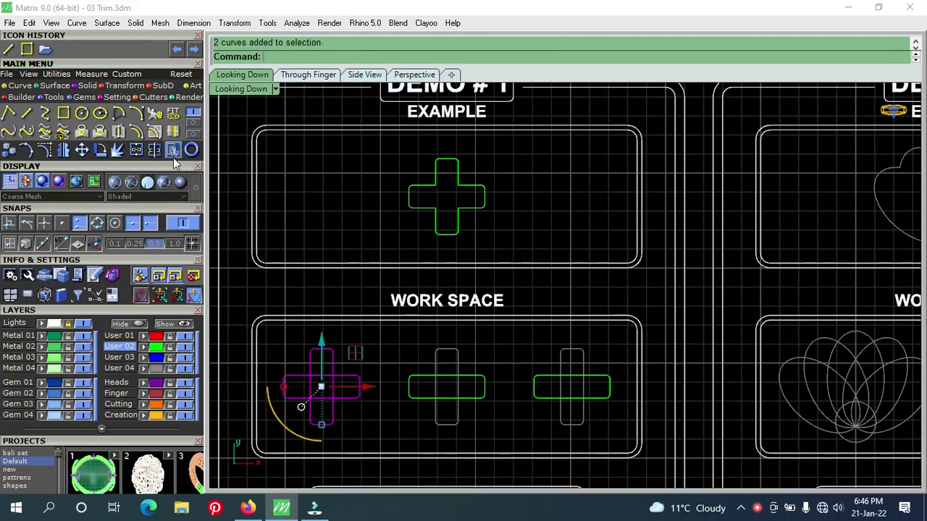
left_click(174, 152)
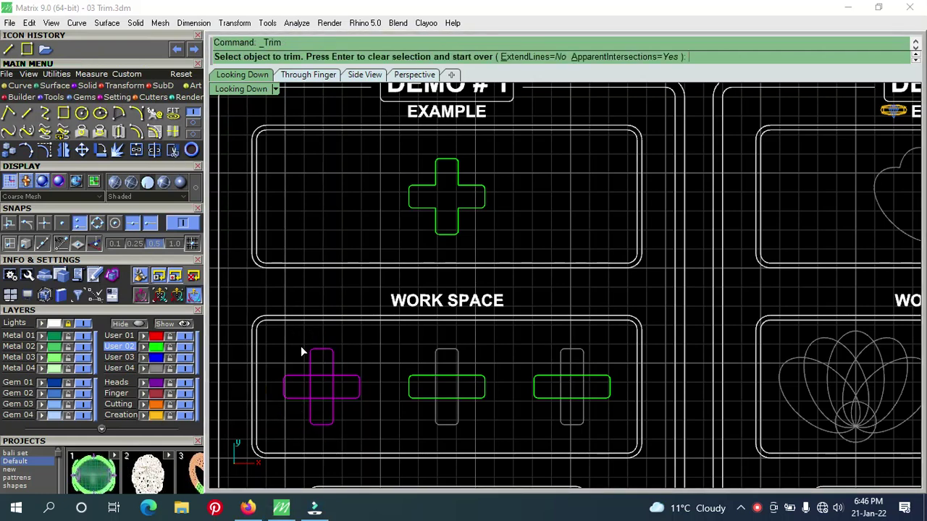
left_click(319, 375)
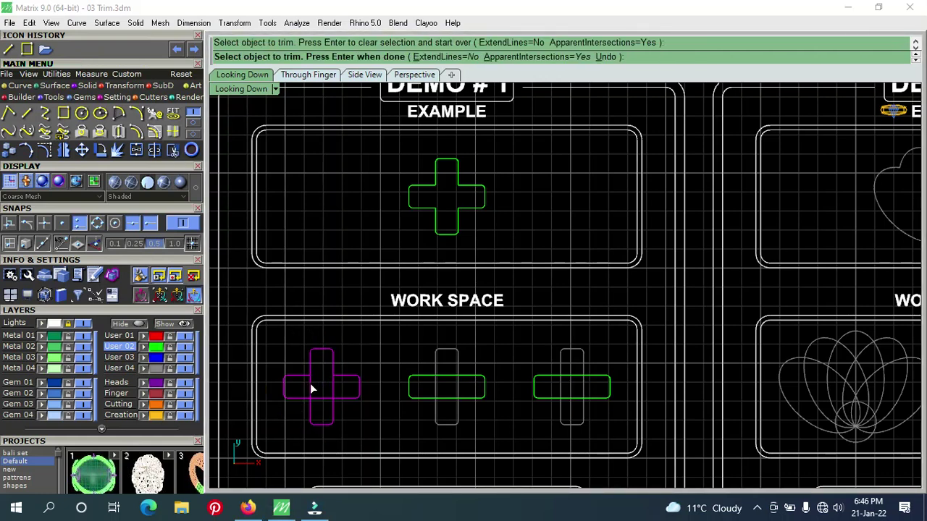
left_click(310, 391)
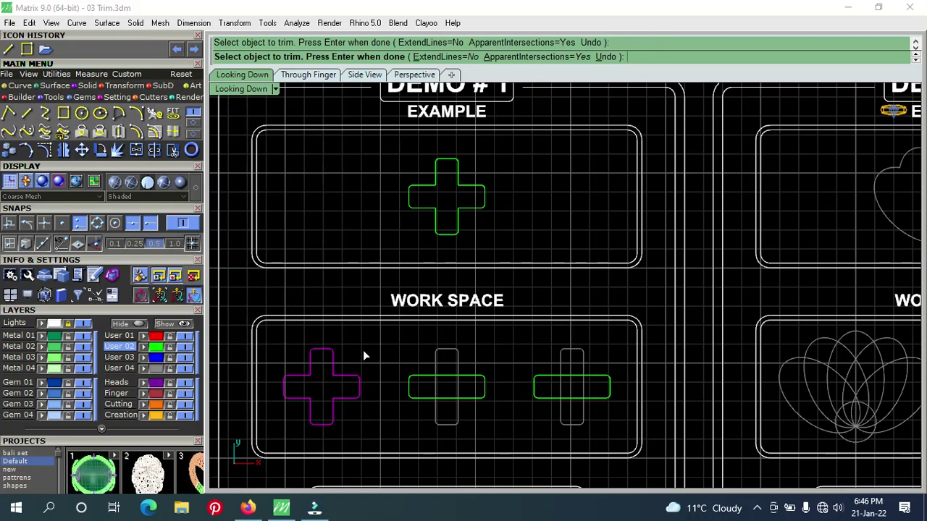
key("Return")
left_click(380, 363)
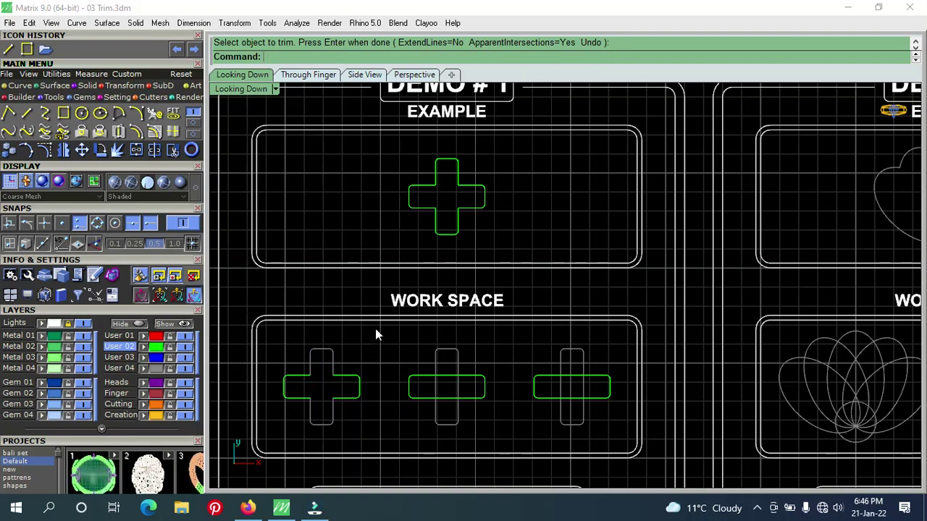
left_click_drag(375, 328, 279, 448)
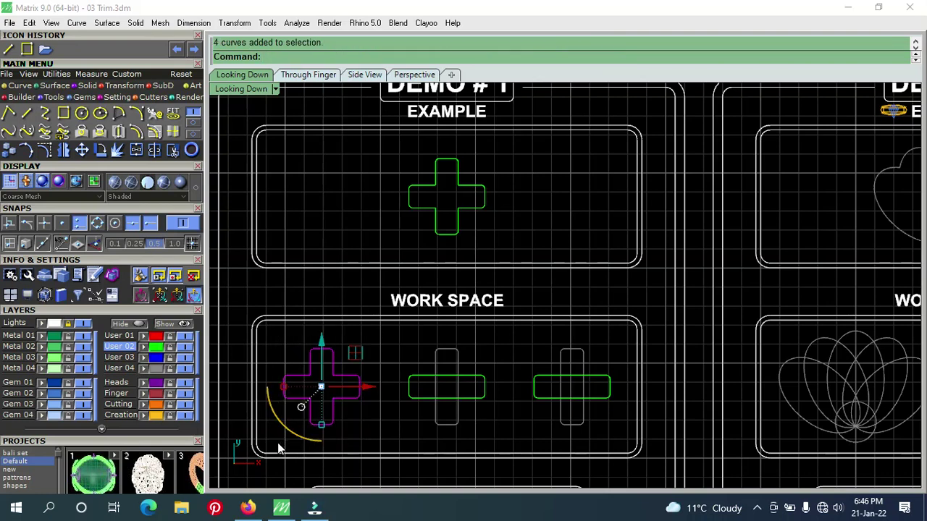
left_click(136, 150)
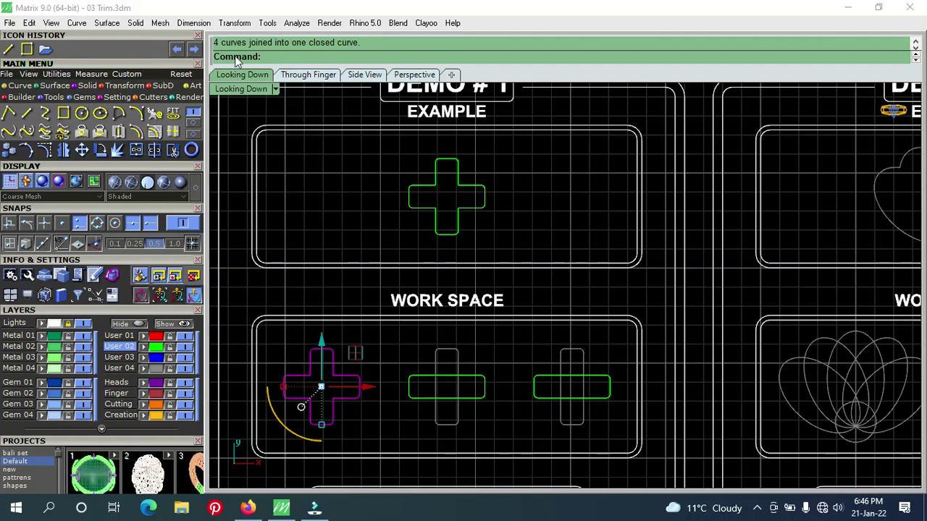
Step: Select both bars of the middle cross and trim away their inner overlapping segment
left_click(383, 360)
left_click(355, 396)
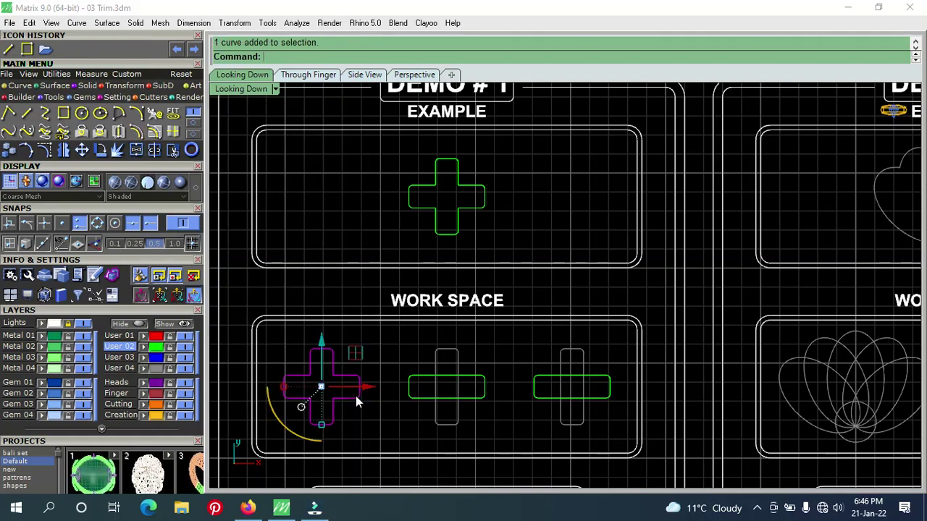
left_click(379, 356)
left_click(435, 375)
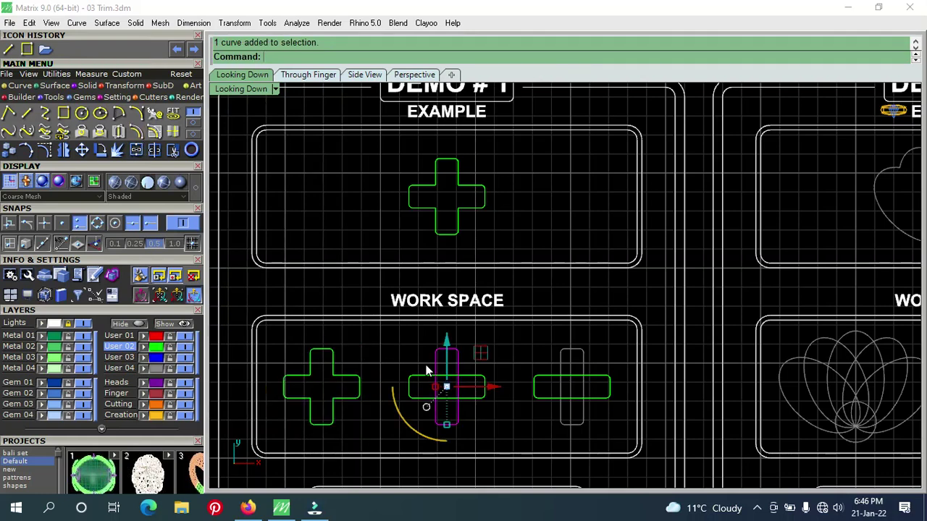
left_click(414, 356)
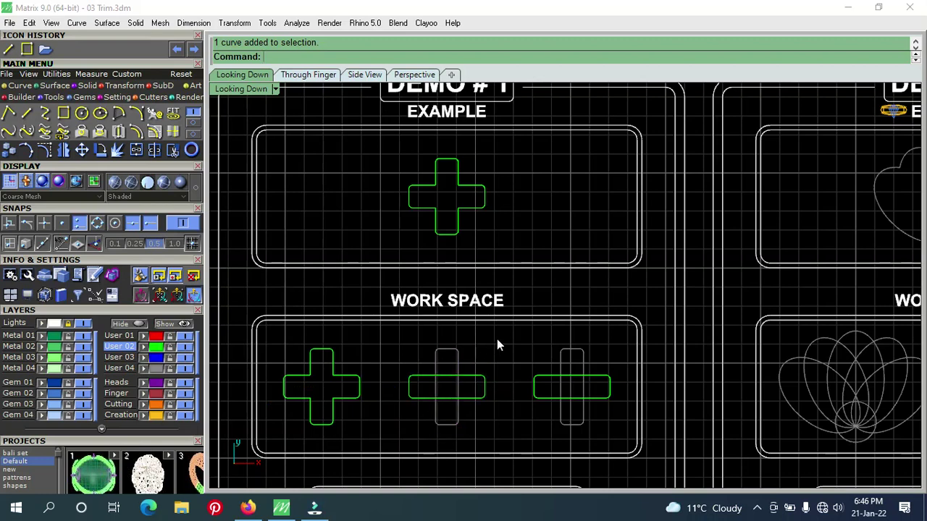
left_click_drag(405, 435, 403, 433)
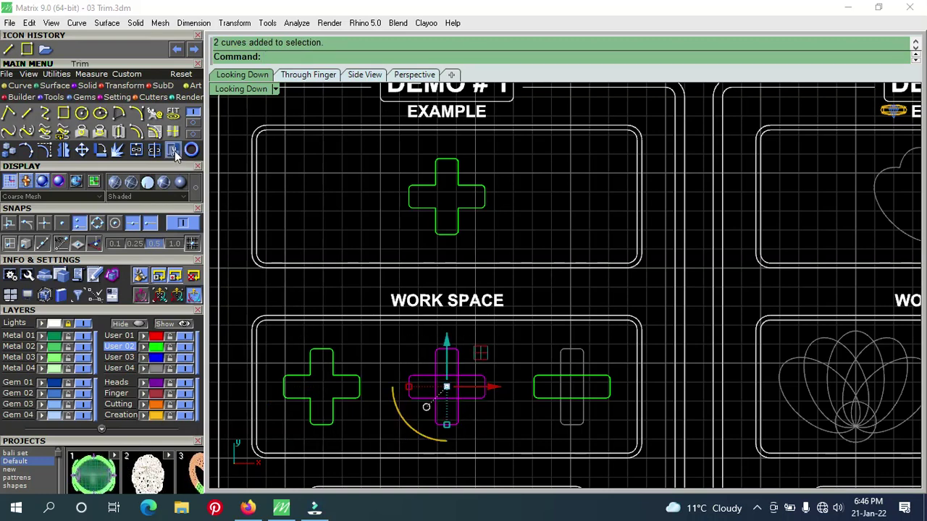
left_click(173, 150)
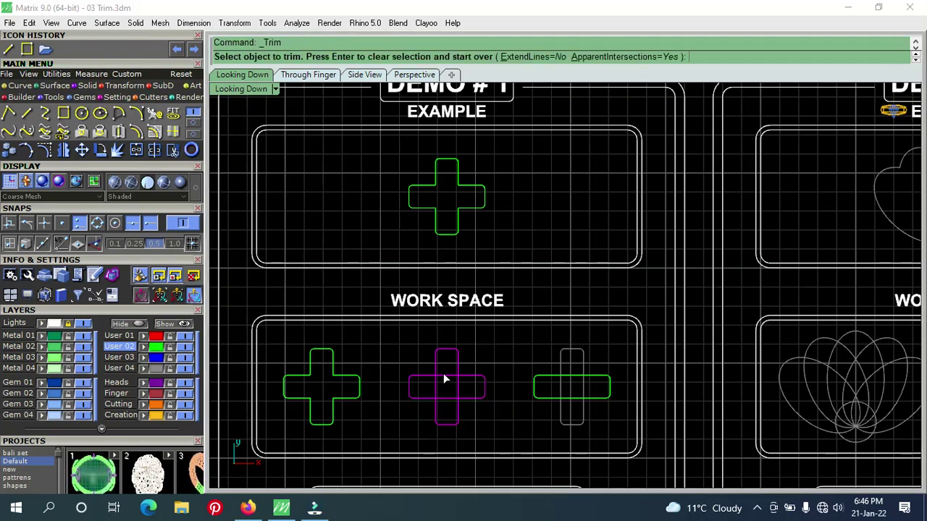
left_click(444, 374)
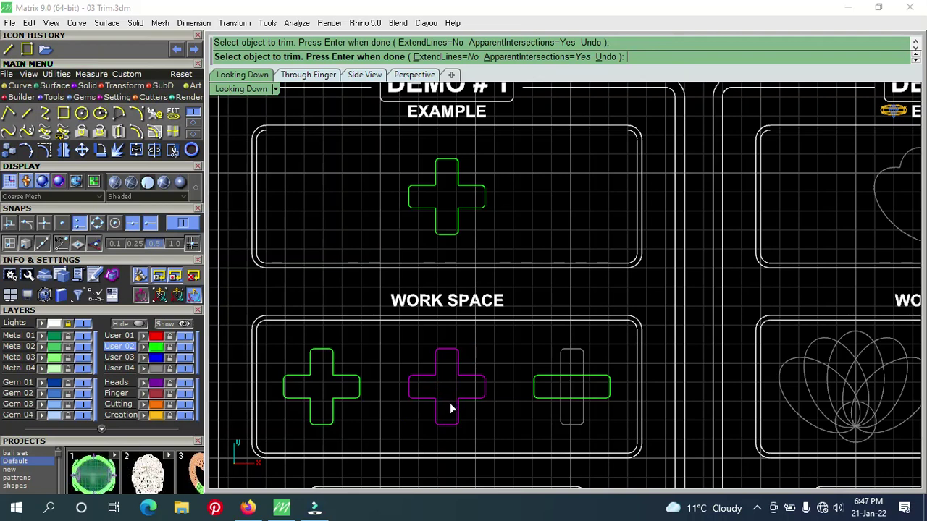
key("Return")
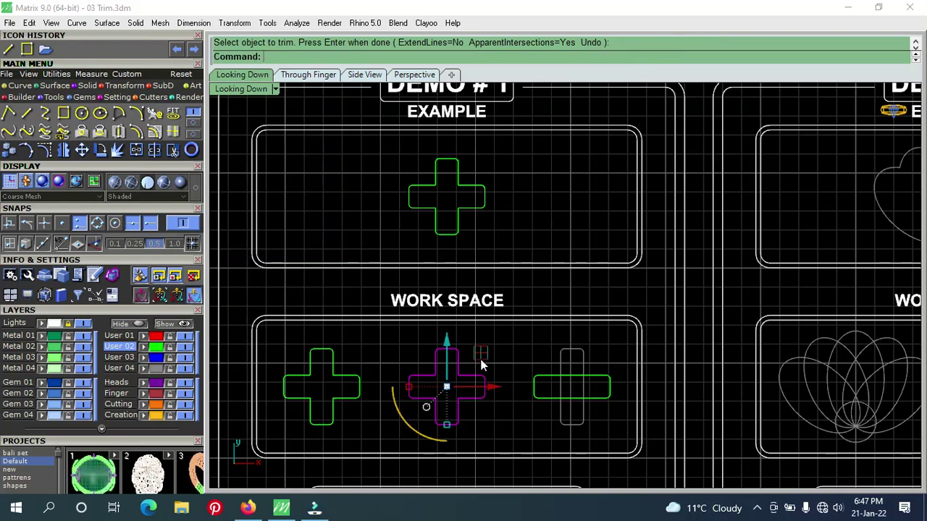
left_click(497, 371)
Step: Join the middle cross's four pieces into one closed plus-shaped curve
left_click_drag(487, 342, 398, 444)
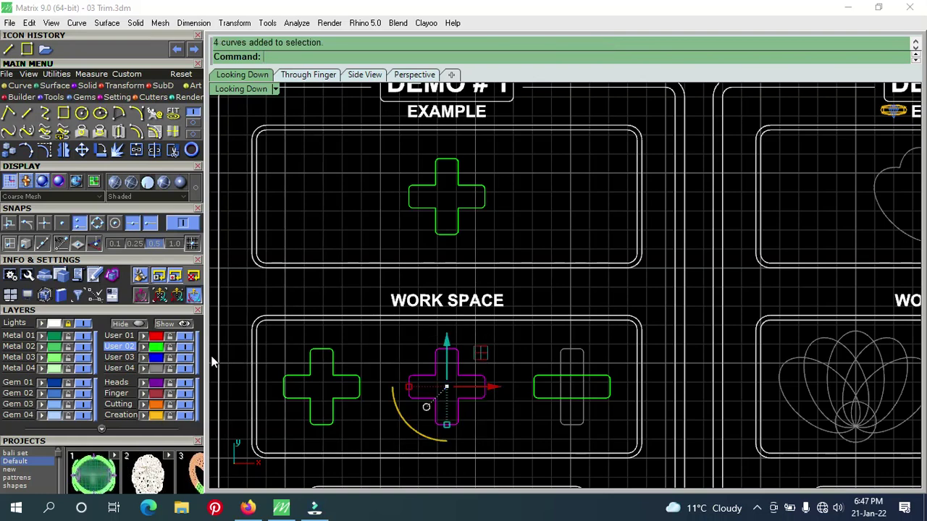
left_click(136, 150)
left_click(404, 348)
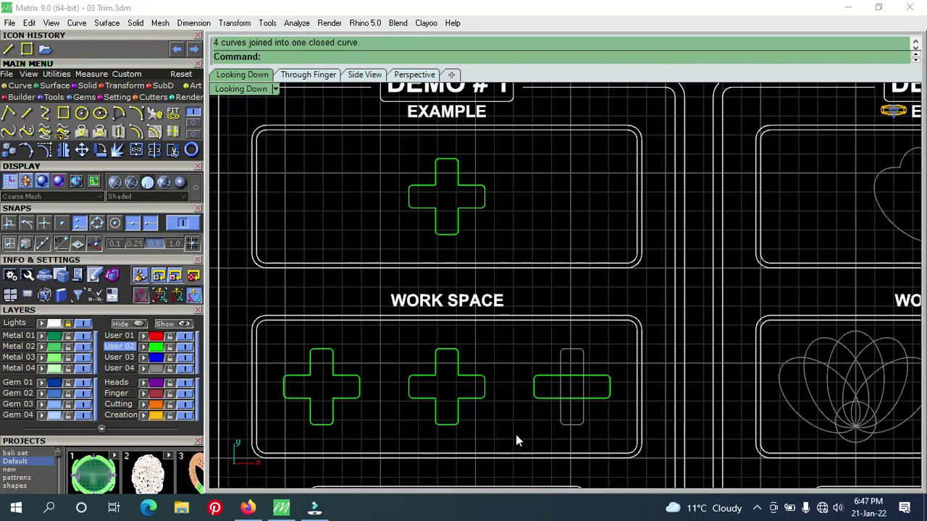
Step: Trim the right cross's two inner overlapping segments using Ctrl+T
right_click_drag(532, 437, 501, 429)
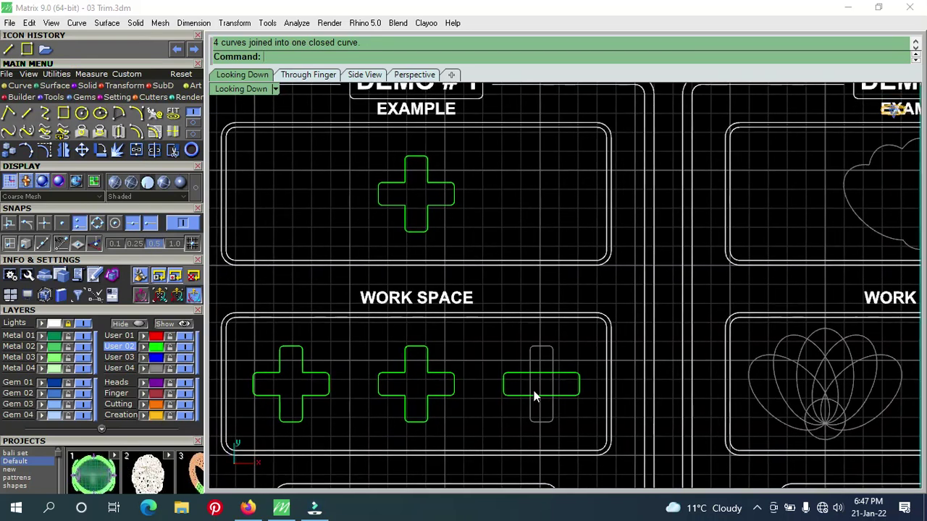
left_click_drag(572, 341, 505, 427)
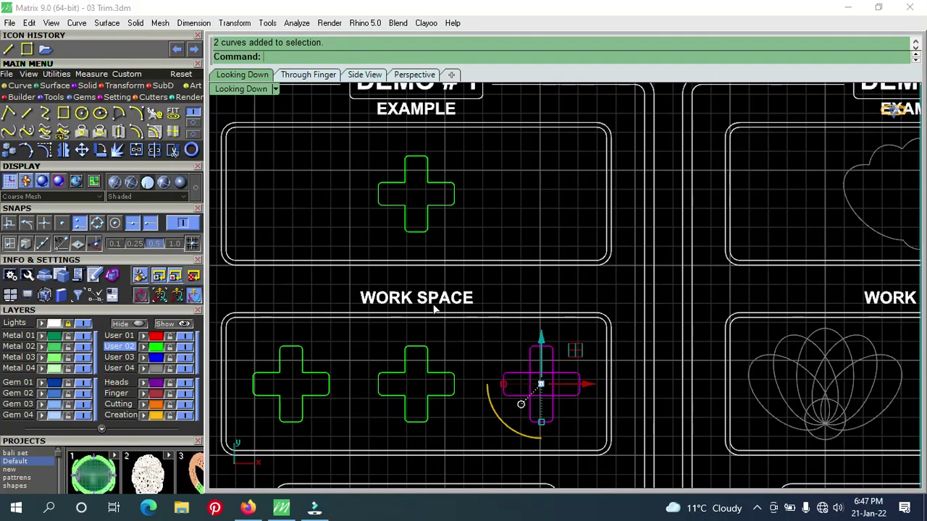
key("ctrl+t")
left_click(542, 378)
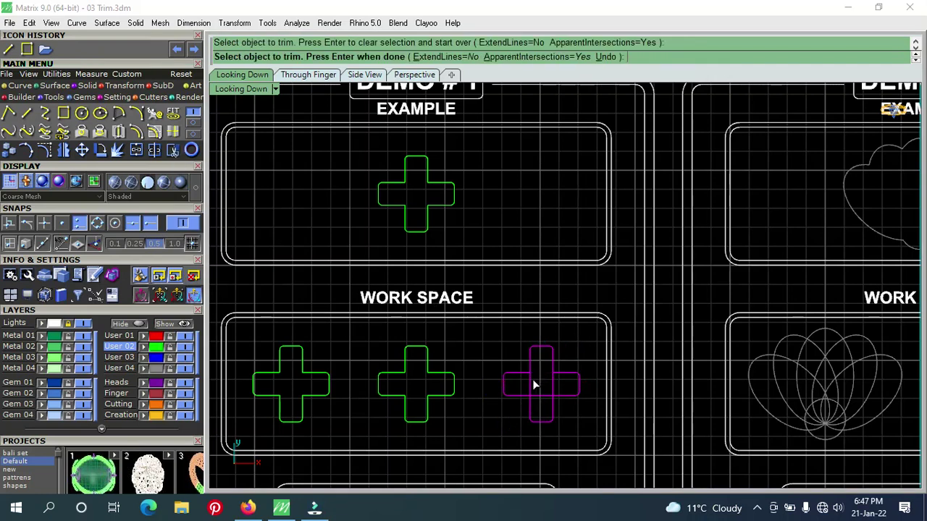
left_click(531, 389)
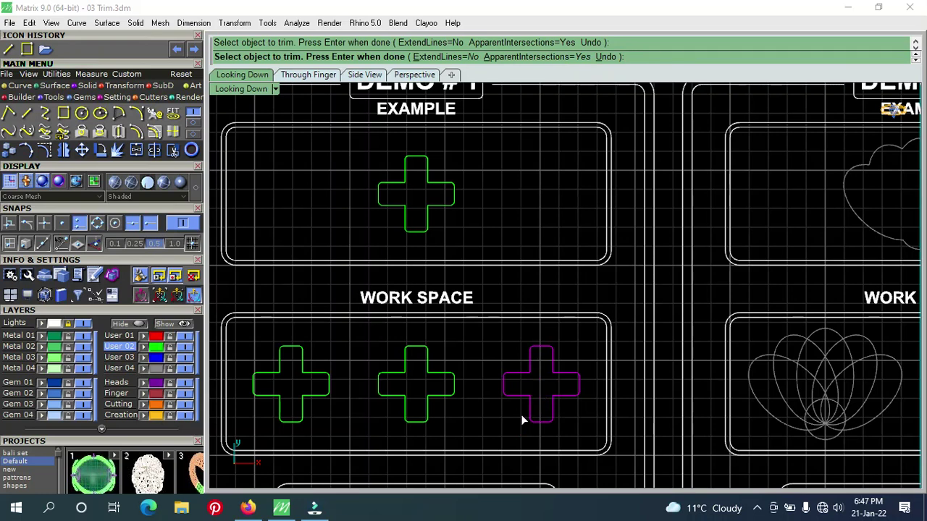
key("Return")
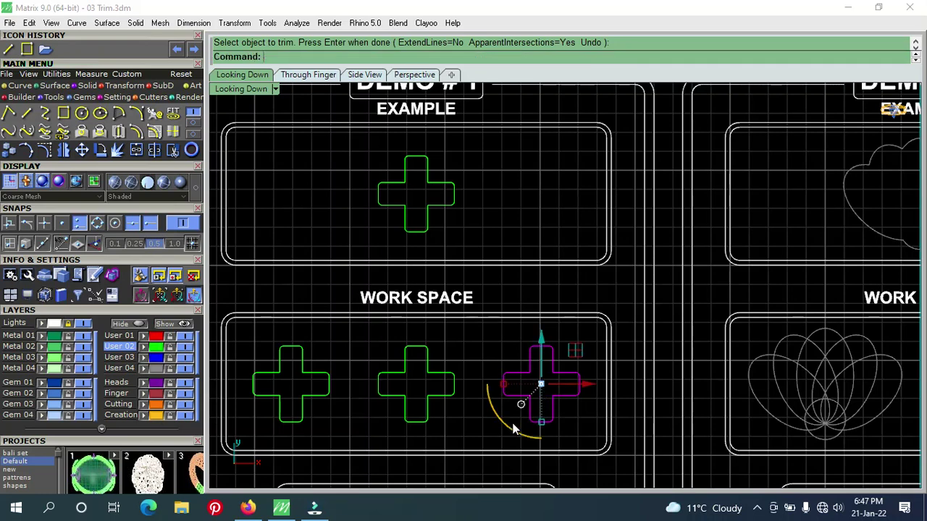
left_click(500, 431)
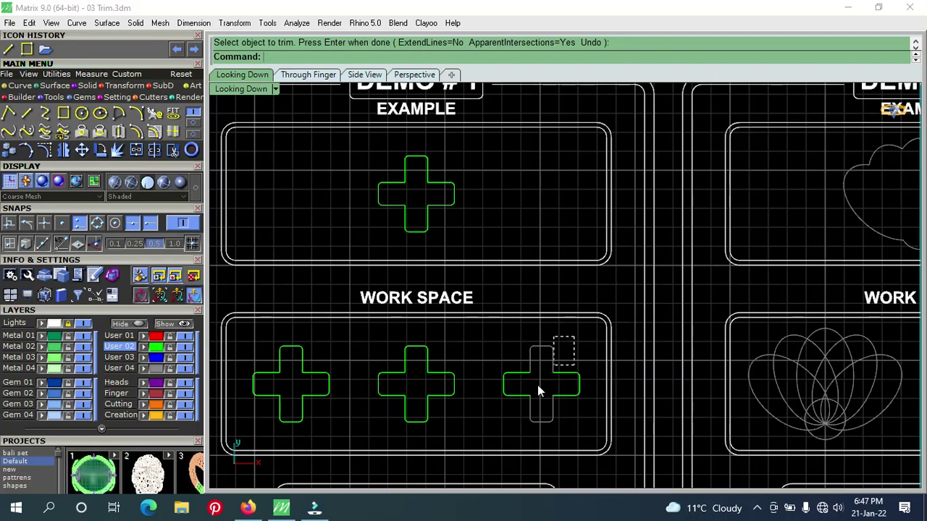
Step: Join the right cross's four curves into one closed plus-shaped outline
left_click_drag(538, 391, 503, 431)
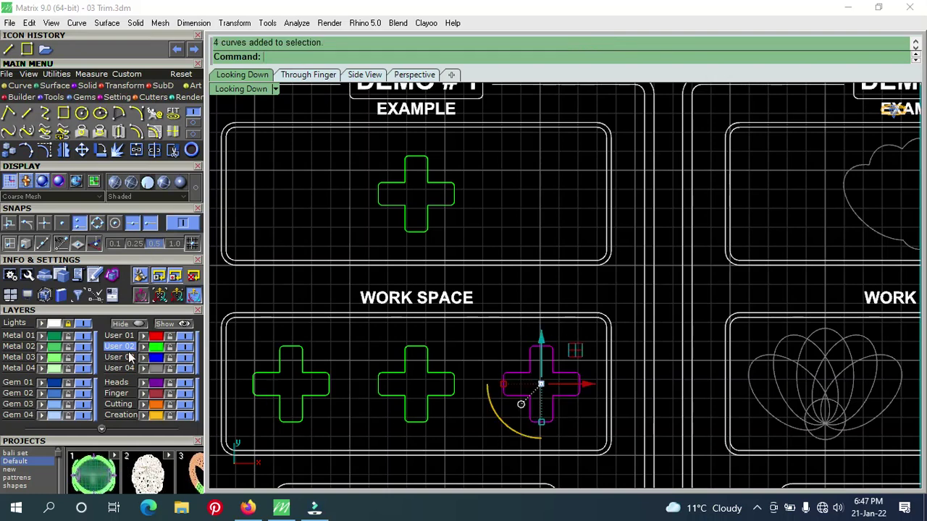
left_click(137, 150)
left_click(471, 344)
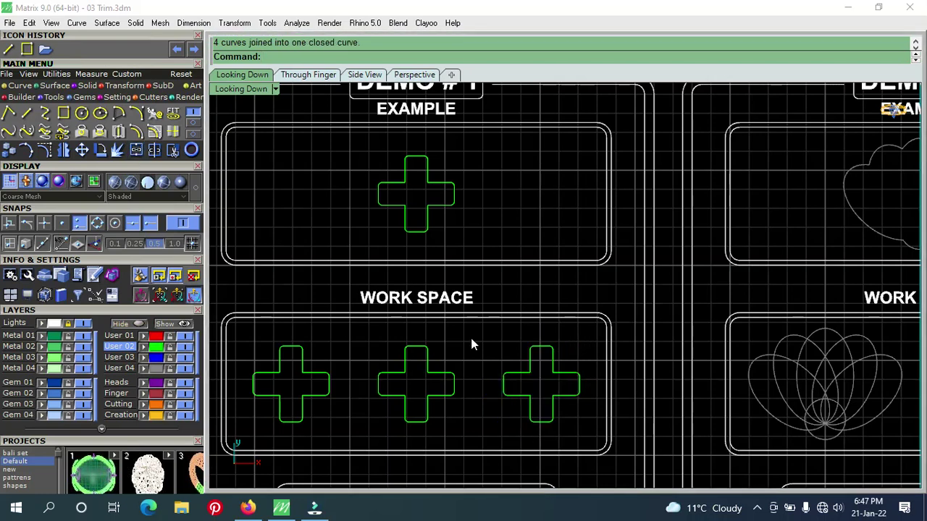
scroll(470, 345, "down", 2)
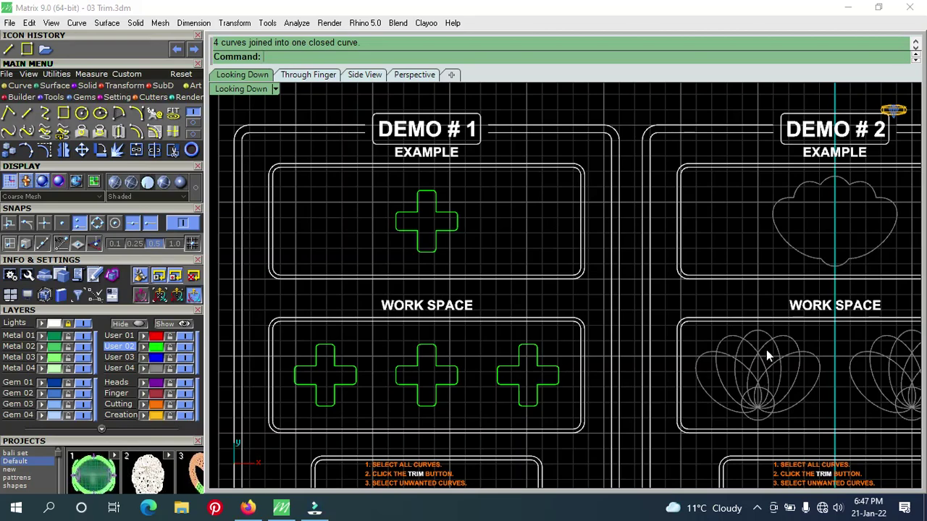
Step: Pan left to the DEMO #2 panel and zoom in on its two lotus drawings
mouse_move(832, 344)
right_mouse_down()
mouse_move(471, 331)
mouse_move(492, 316)
right_mouse_up()
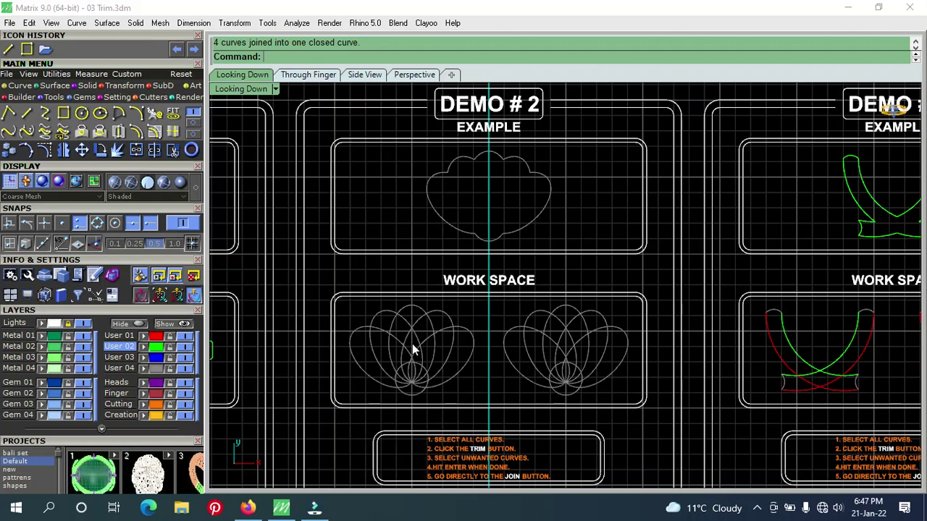
scroll(412, 350, "up", 1)
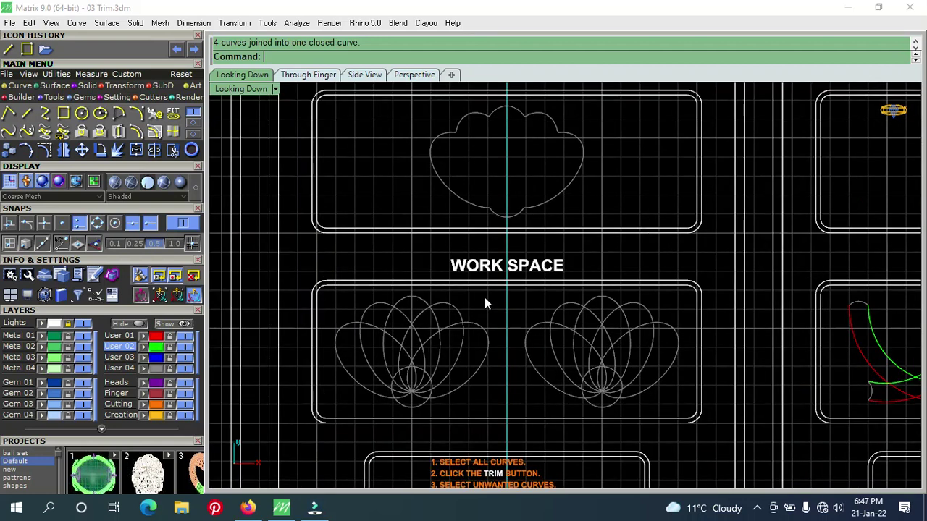
Step: Trim five overlapping segments from the left lotus curves, leaving its scalloped outline
left_click_drag(485, 295, 333, 404)
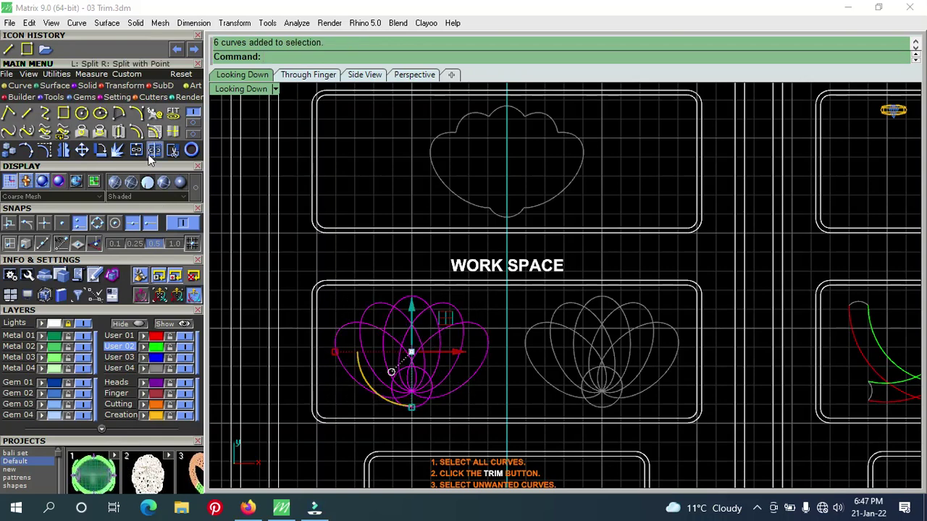
left_click(173, 150)
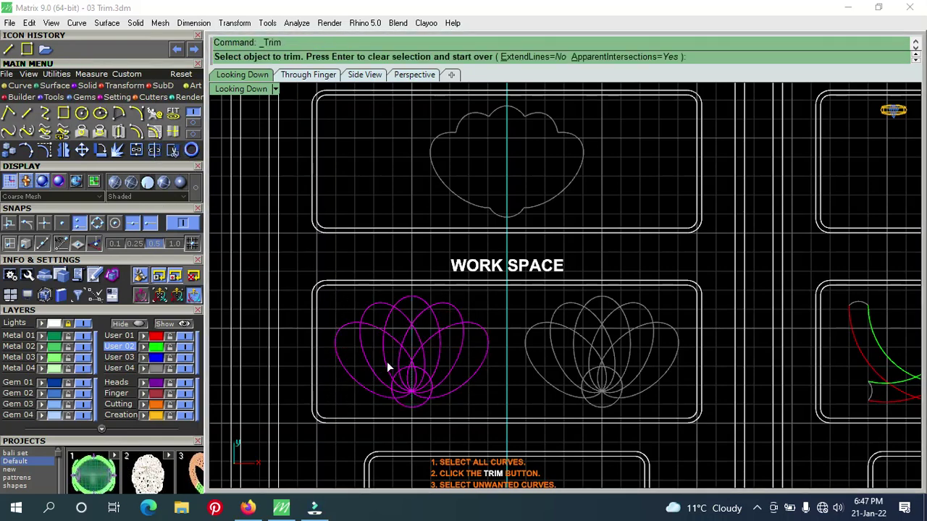
left_click(367, 360)
left_click(385, 323)
left_click(399, 313)
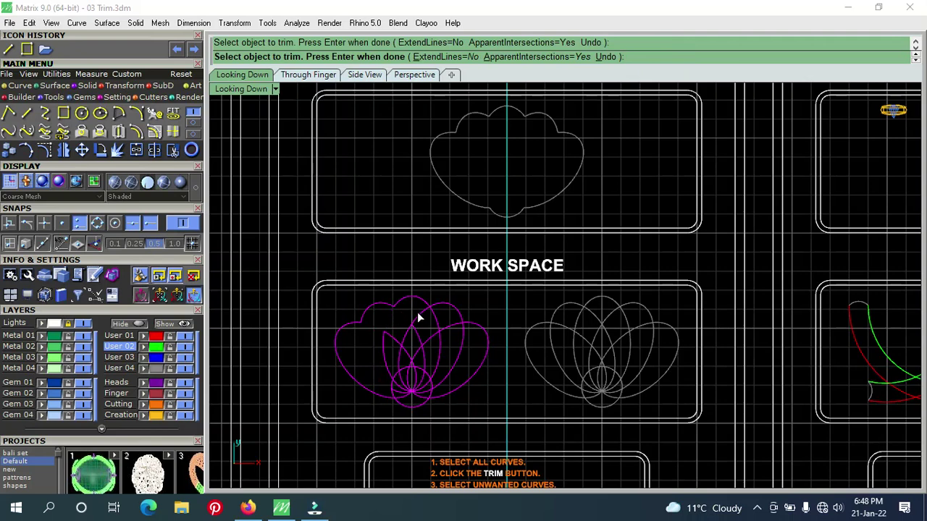
left_click(434, 323)
left_click(461, 336)
scroll(424, 365, "up", 1)
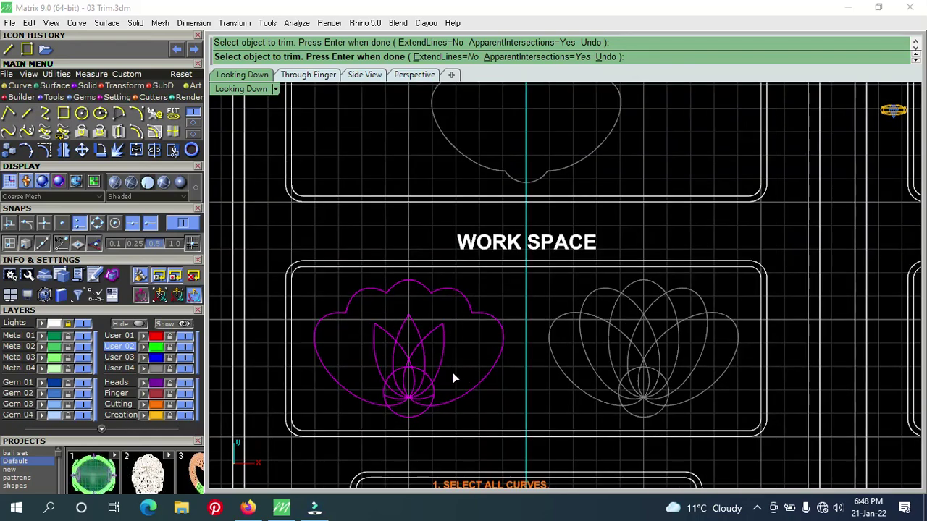
scroll(453, 373, "up", 1)
scroll(419, 376, "up", 2)
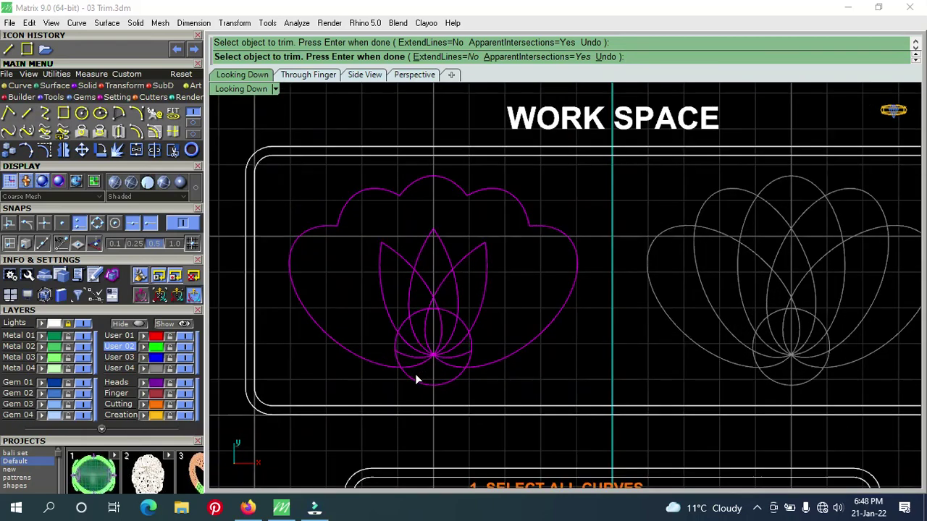
scroll(415, 374, "up", 1)
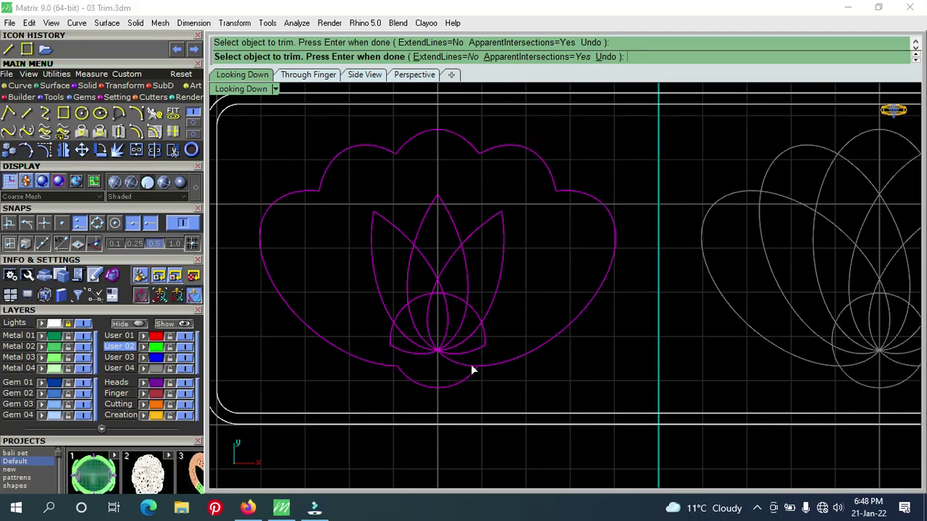
right_click_drag(444, 372, 420, 387)
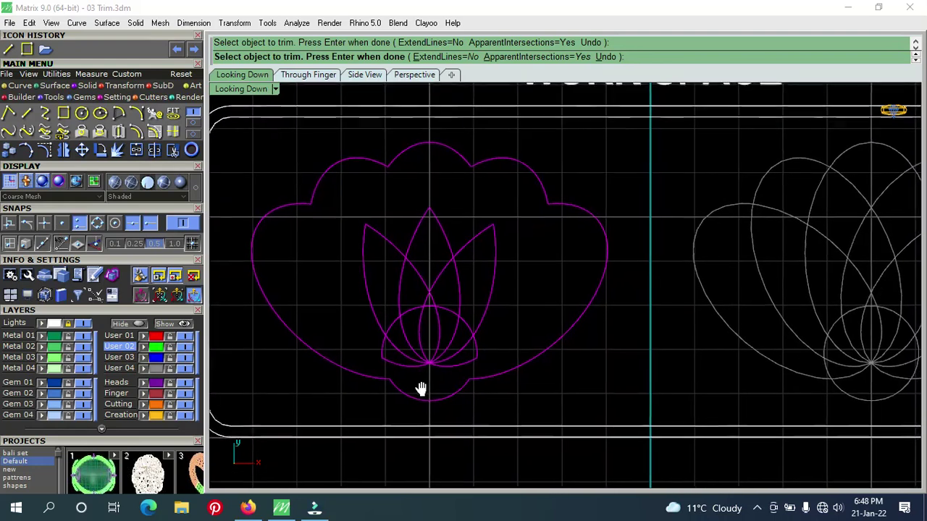
key("Return")
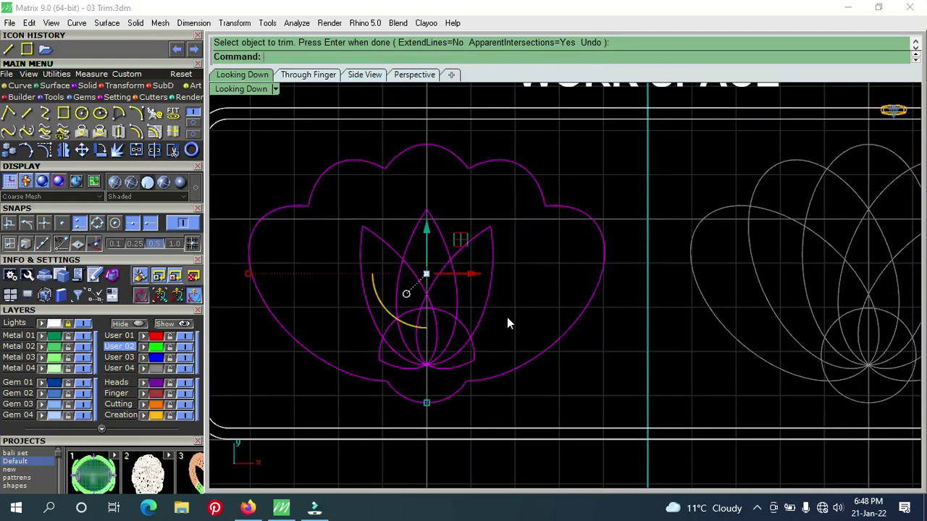
key("Escape")
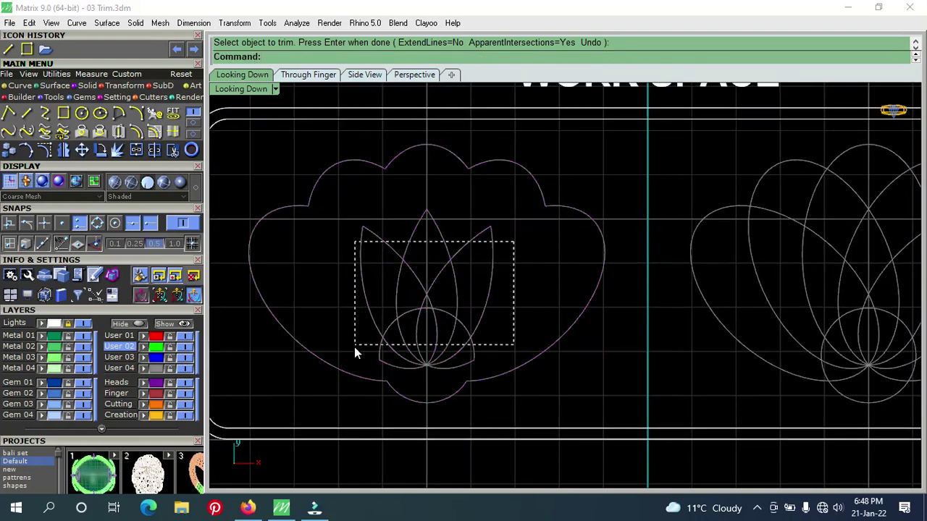
Step: Delete the left lotus's six inner petal curves and check the remaining scallop arcs
left_click_drag(385, 315, 355, 353)
key("Delete")
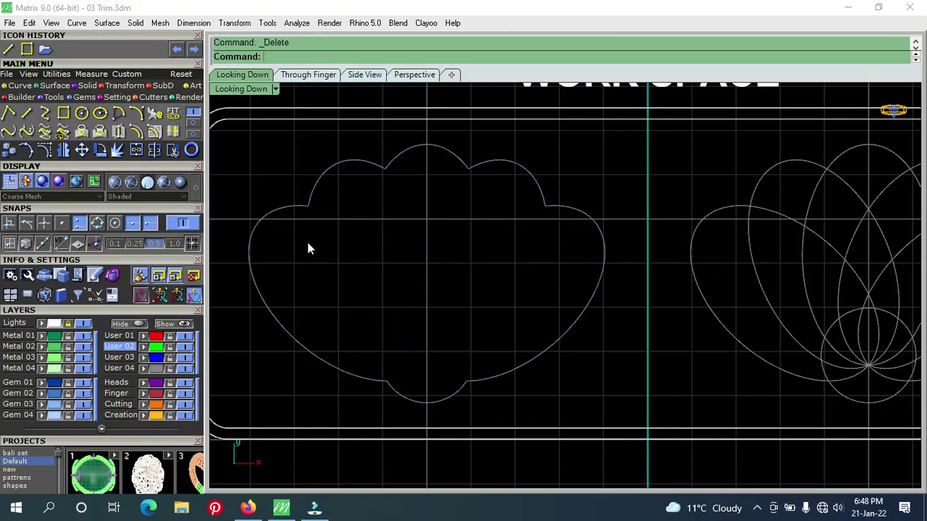
left_click(289, 210)
left_click(314, 188)
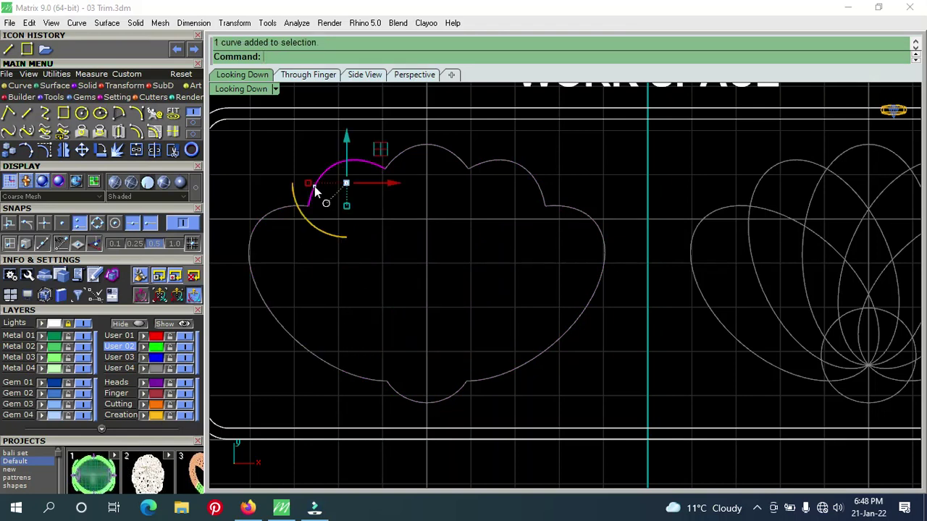
left_click(480, 263)
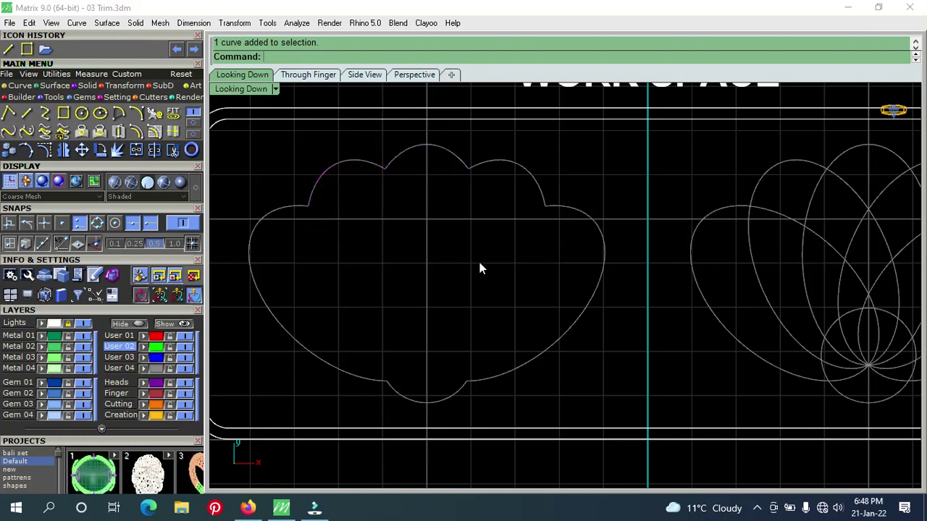
scroll(480, 264, "down", 2)
scroll(479, 263, "down", 1)
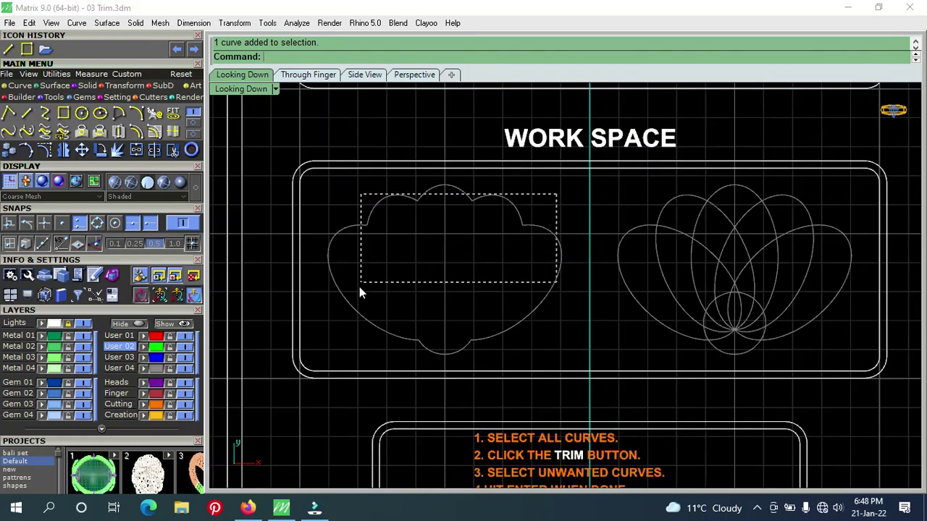
Step: Join the left cloud's six scallop curves into one closed curve and verify it
left_click_drag(556, 196, 330, 344)
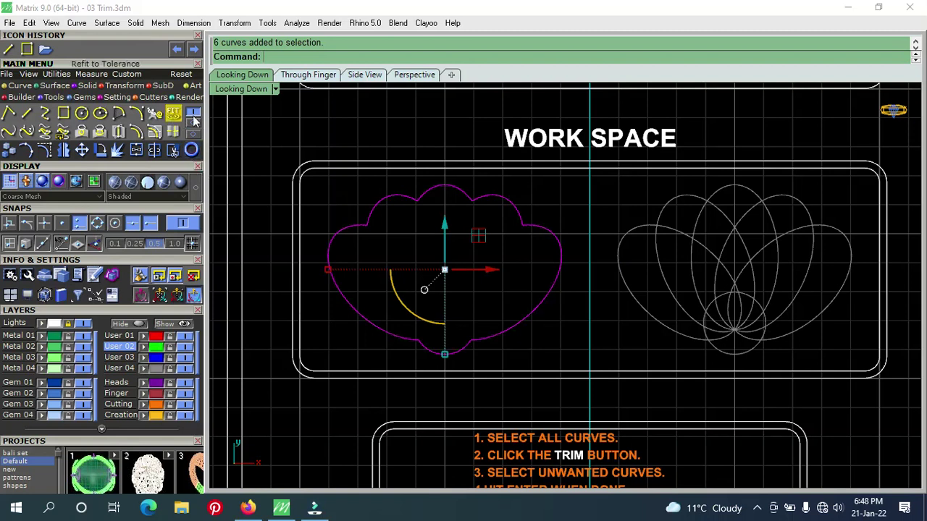
left_click(137, 155)
left_click(358, 254)
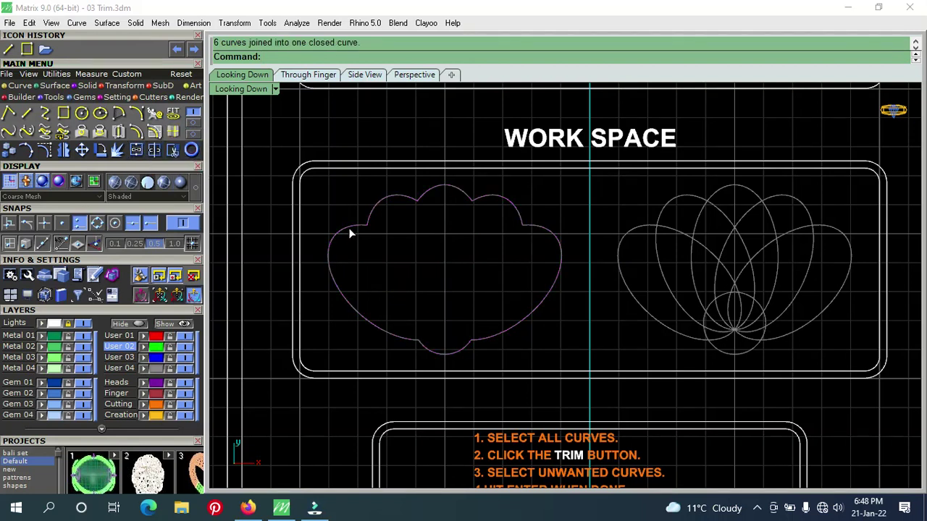
left_click(349, 231)
key("Escape")
scroll(359, 253, "down", 2)
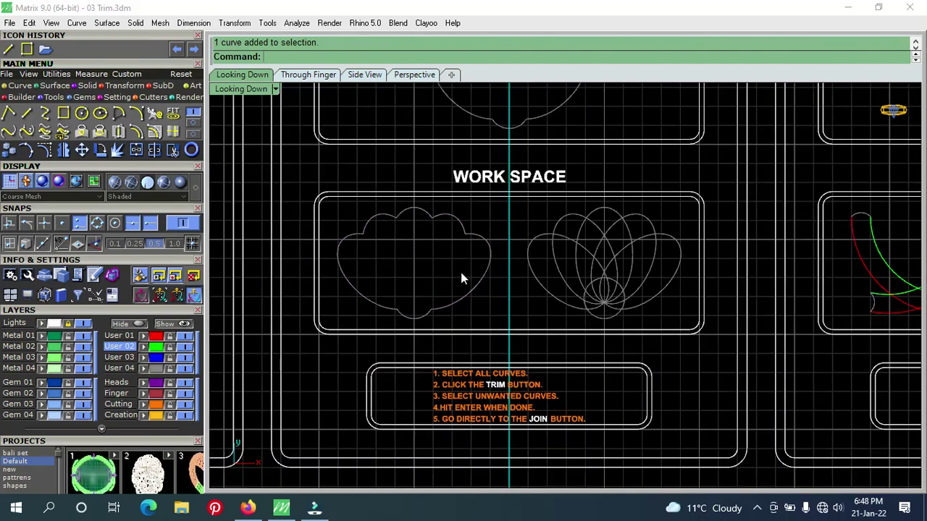
mouse_move(462, 278)
right_mouse_down()
mouse_move(358, 359)
mouse_move(369, 361)
right_mouse_up()
scroll(369, 360, "down", 2)
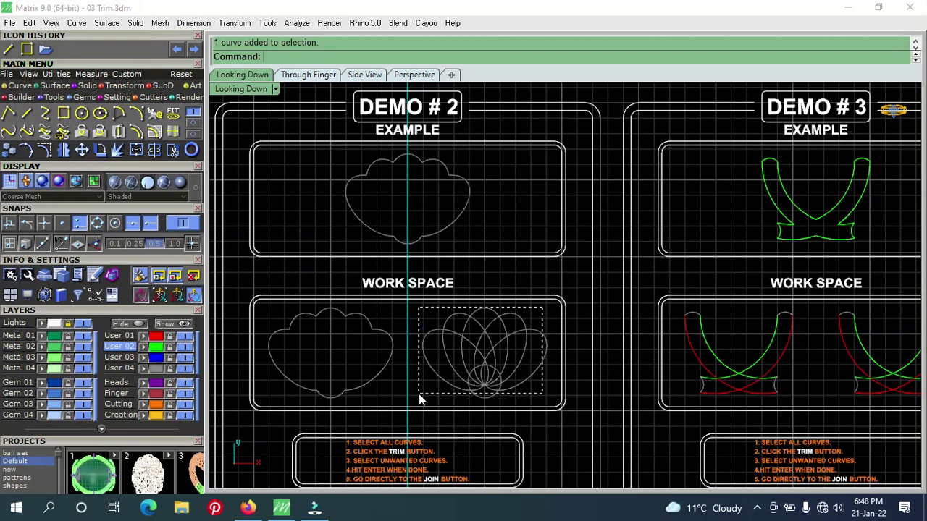
Step: Trim the right lotus's petal segments and small-circle arc pieces into a scalloped outline
left_click_drag(422, 400, 422, 400)
scroll(473, 374, "up", 2)
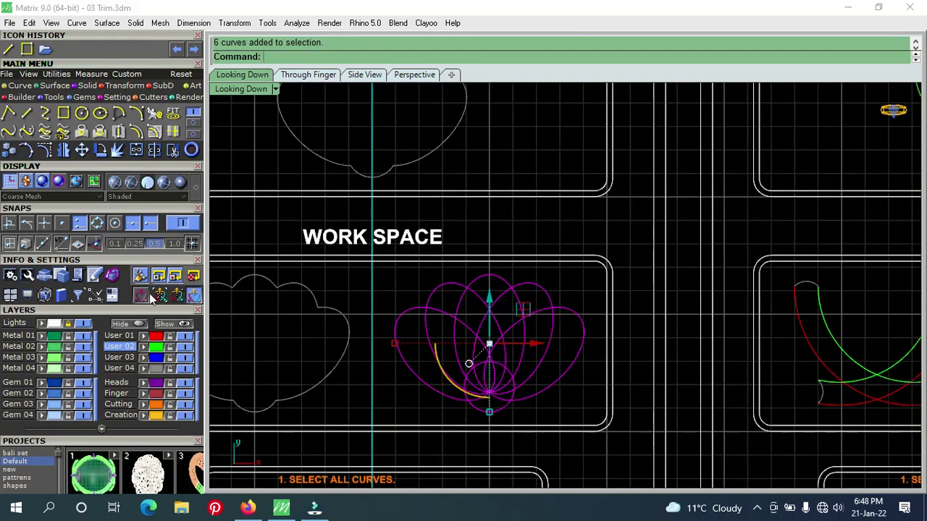
left_click(171, 150)
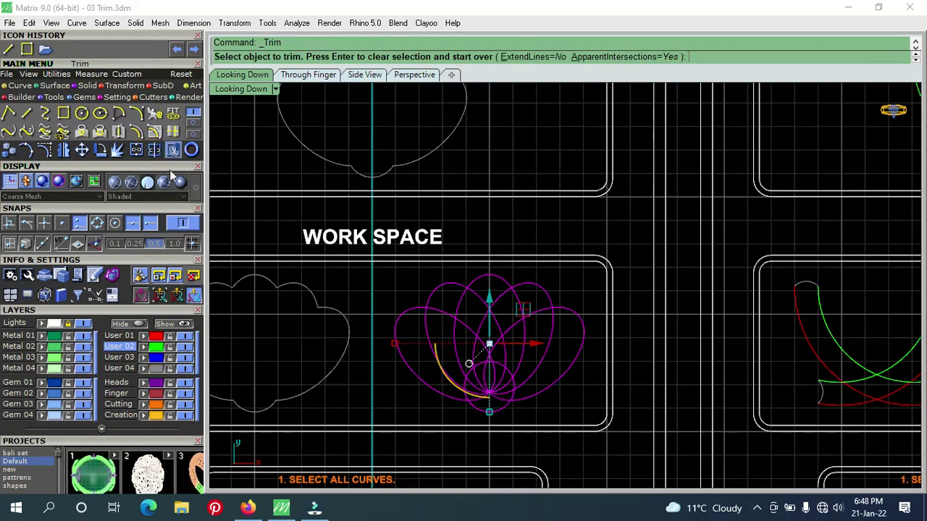
left_click(428, 330)
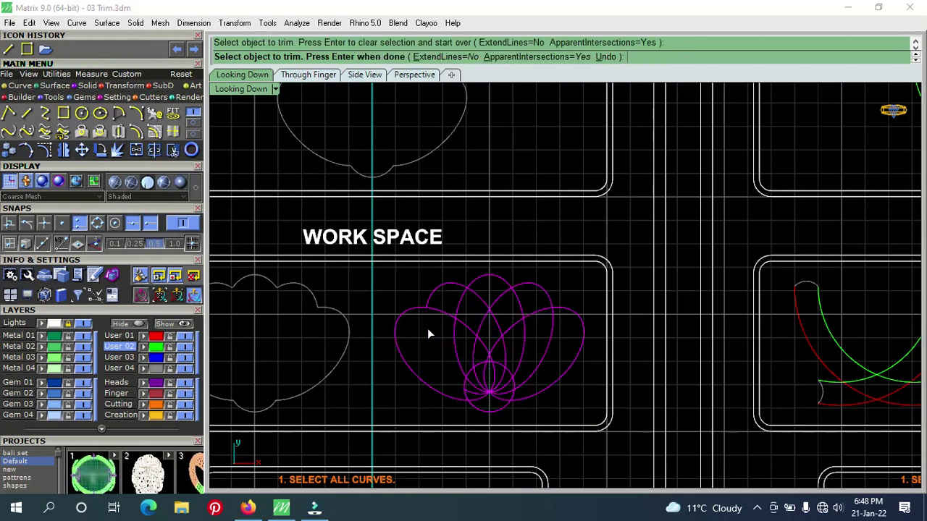
left_click(433, 312)
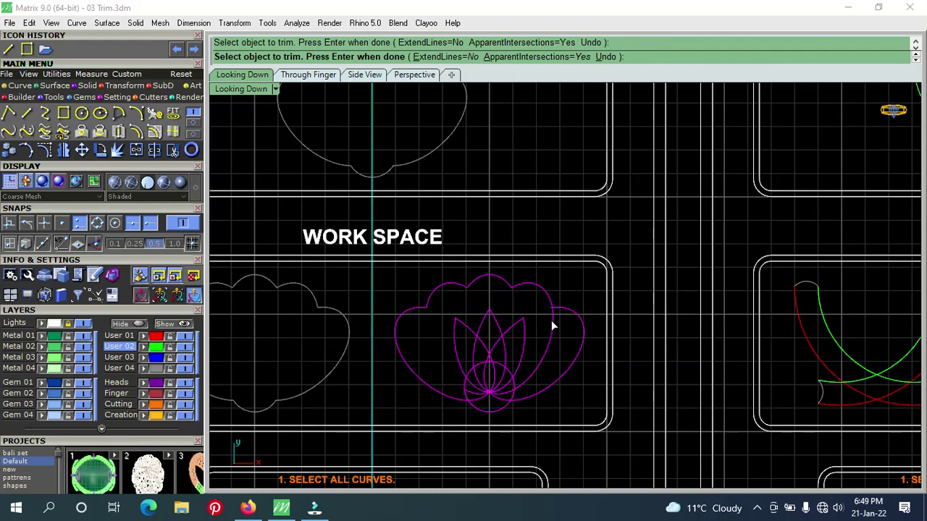
left_click(552, 323)
right_click_drag(540, 354, 569, 304)
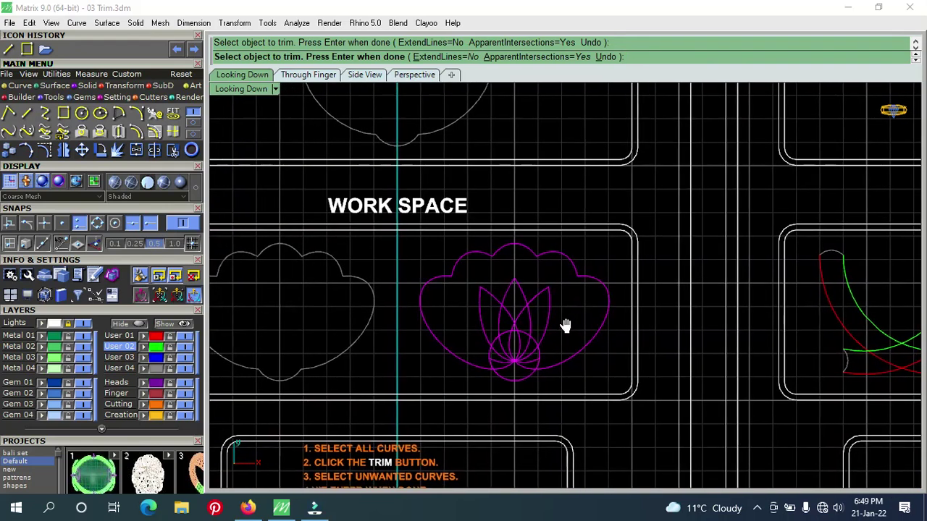
scroll(506, 352, "up", 3)
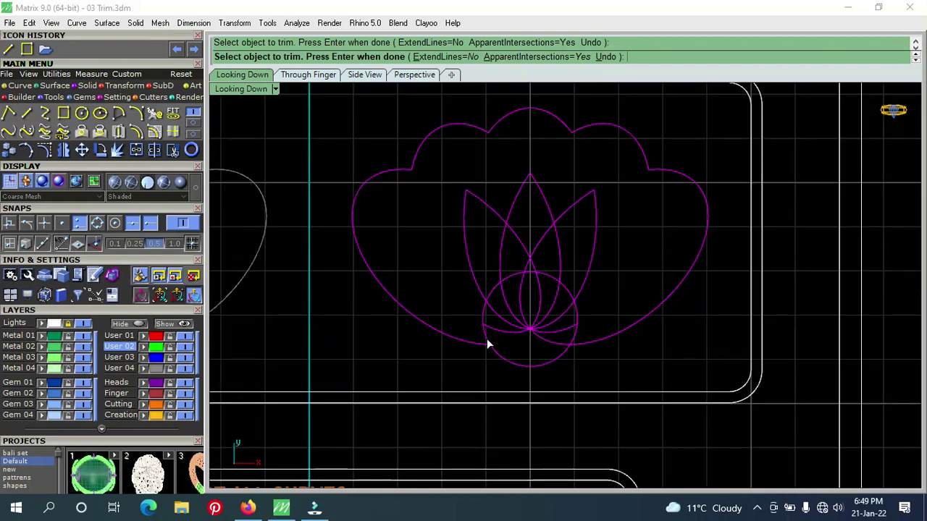
left_click(574, 340)
key("Return")
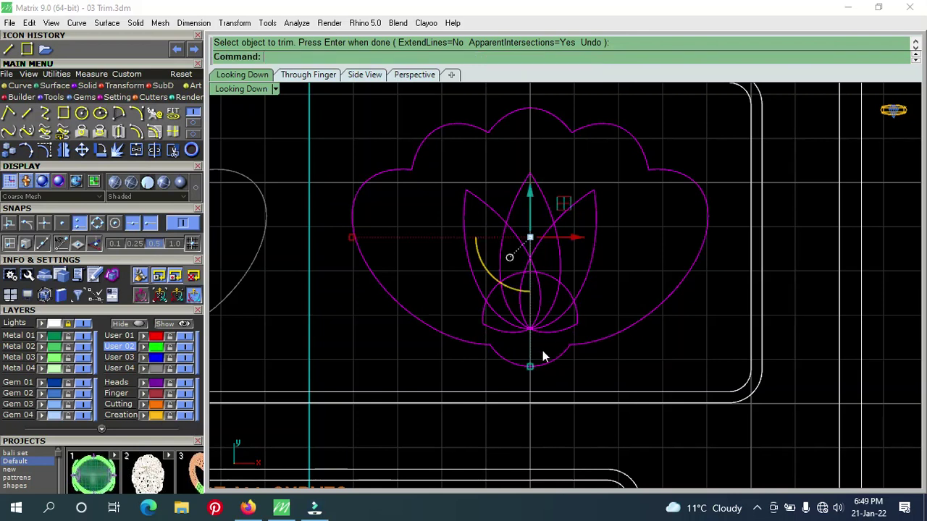
Step: Delete the right lotus's six inner petal curves and check the remaining outline pieces
left_click_drag(635, 190, 457, 318)
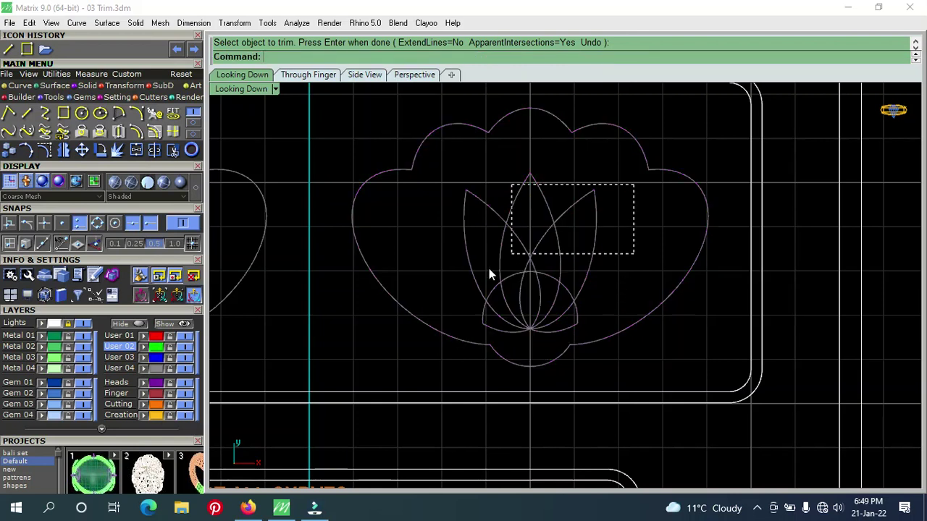
key("Delete")
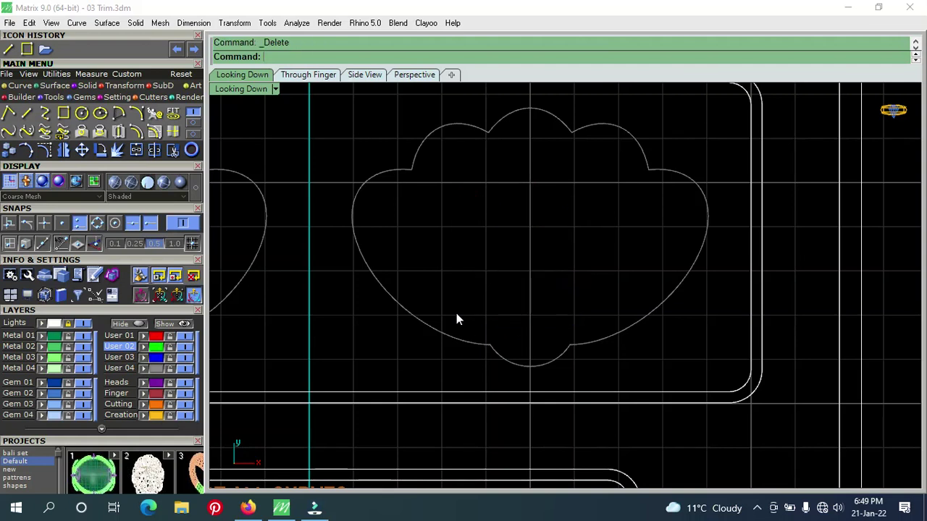
right_click_drag(494, 282, 493, 301)
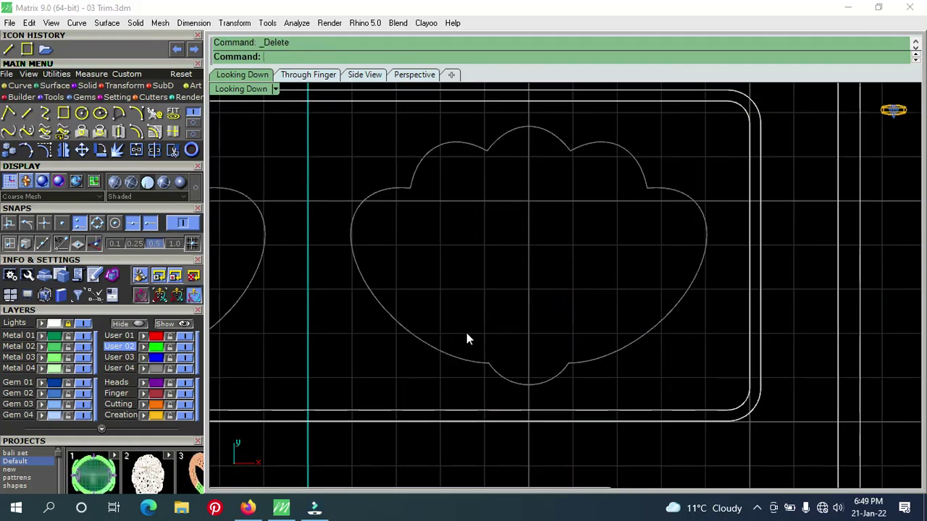
left_click(460, 356)
left_click(524, 383)
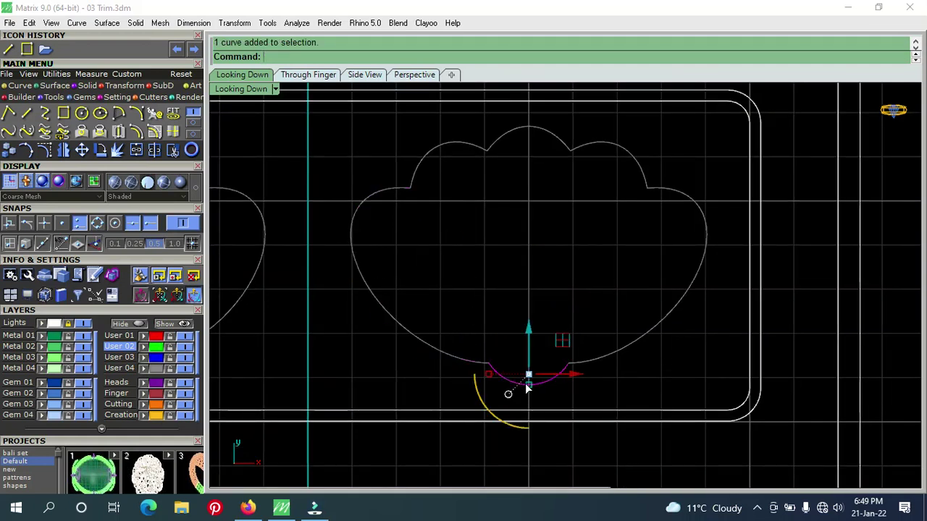
key("Escape")
left_click(651, 337)
key("Escape")
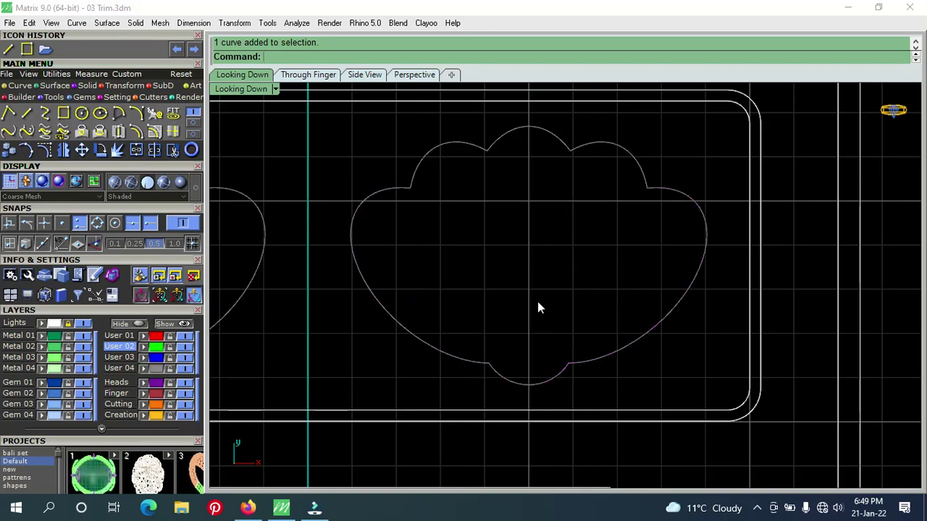
scroll(537, 307, "down", 2)
scroll(537, 307, "down", 2)
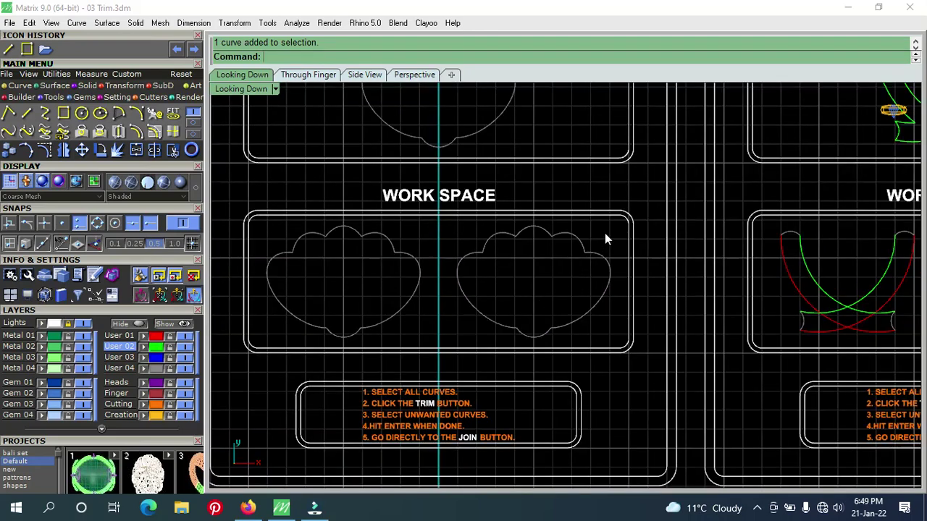
Step: Join the six scalloped outline curves into one closed curve and confirm it
left_click_drag(606, 233, 463, 332)
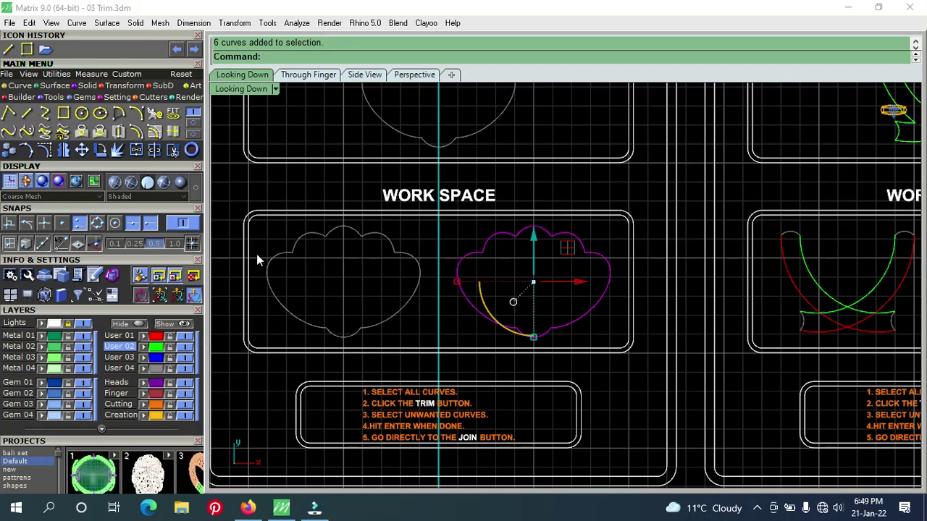
left_click(136, 150)
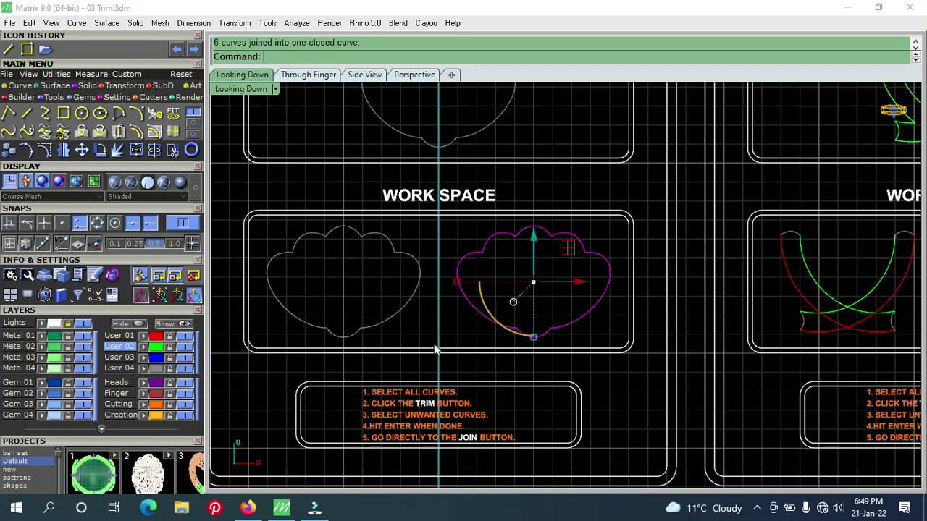
left_click(457, 330)
left_click(482, 313)
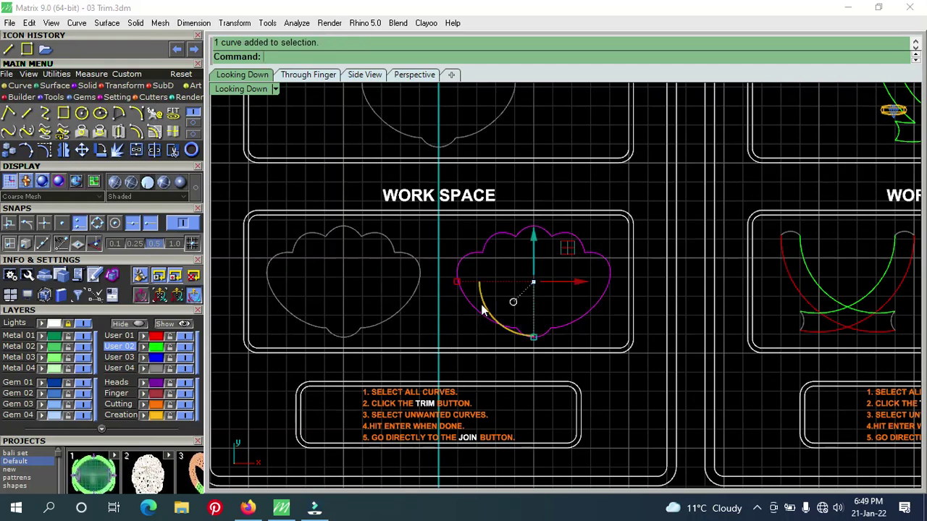
left_click(451, 306)
scroll(451, 305, "down", 3)
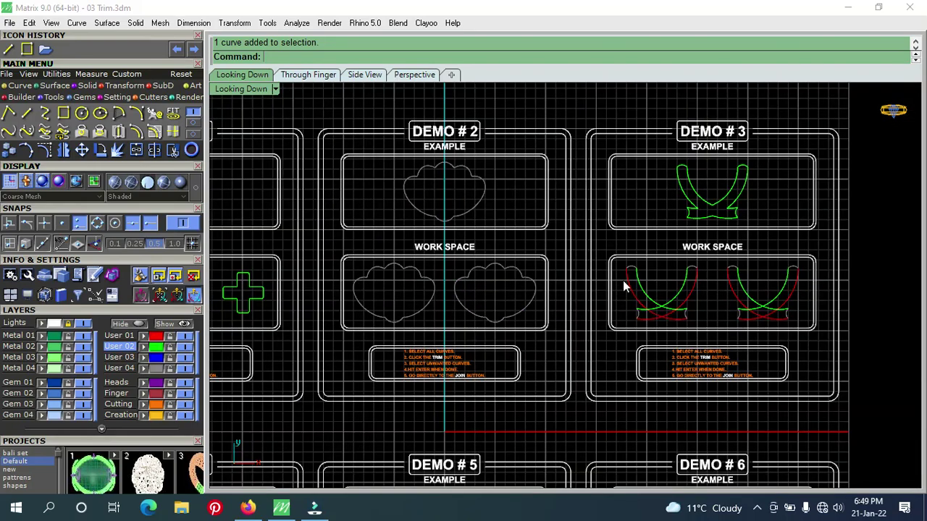
Step: Zoom and pan to the Demo #3 example and its work space
right_click_drag(652, 294, 627, 294)
scroll(465, 268, "up", 1)
scroll(502, 269, "up", 1)
scroll(530, 273, "up", 1)
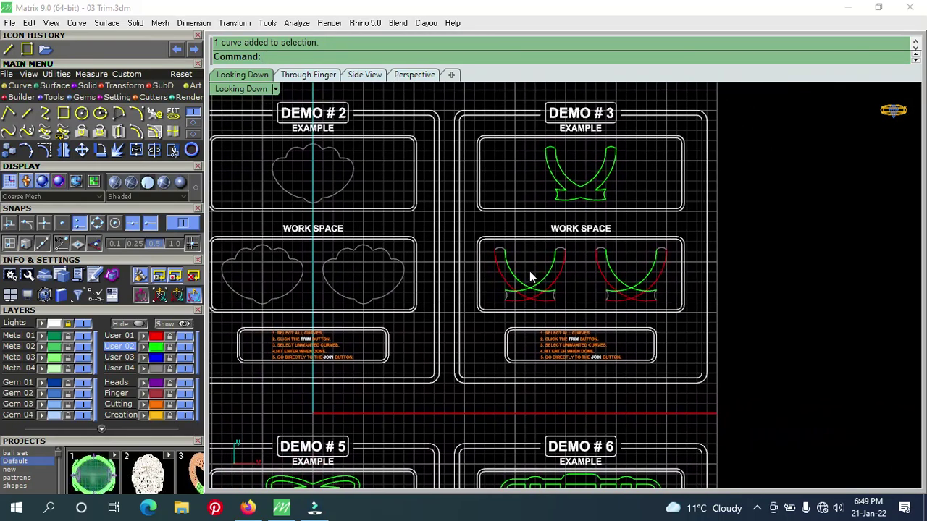
scroll(539, 273, "up", 1)
scroll(540, 268, "up", 1)
right_click_drag(590, 223, 574, 301)
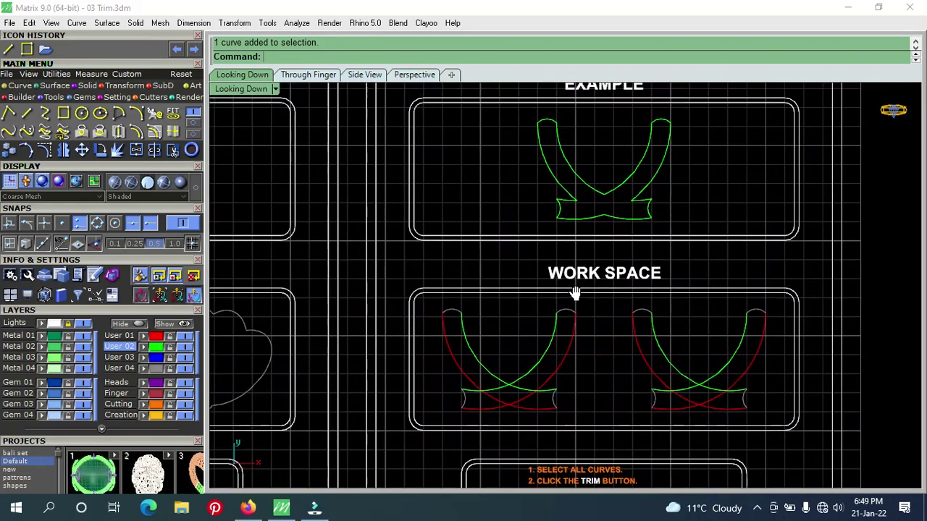
scroll(574, 304, "down", 2)
scroll(572, 302, "up", 1)
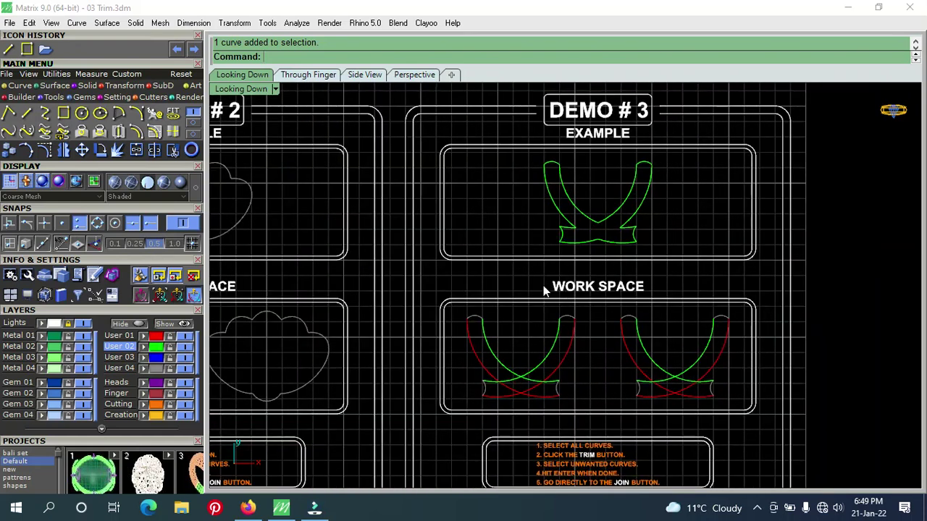
Step: Trim three overlapping arc segments from the left ribbon's eight curves, leaving a V at the crossing
left_click_drag(590, 317, 464, 397)
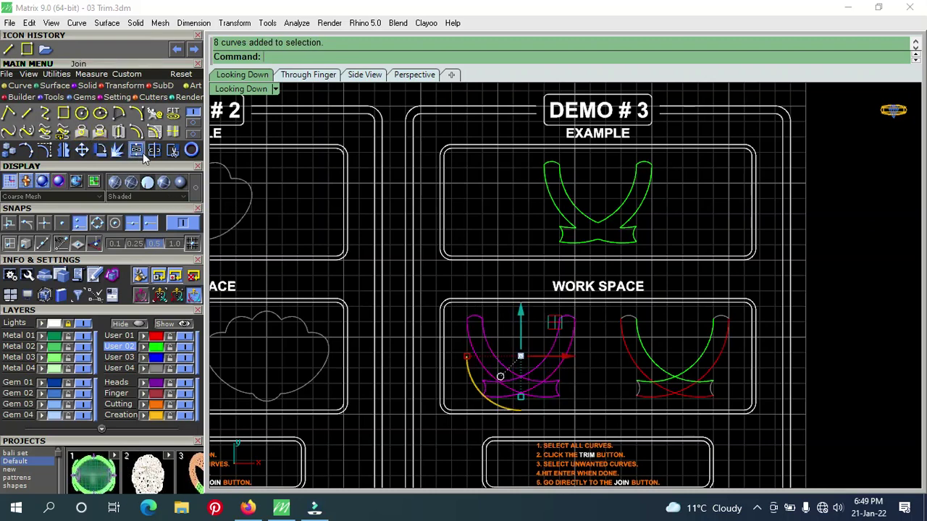
left_click(173, 152)
scroll(511, 384, "up", 3)
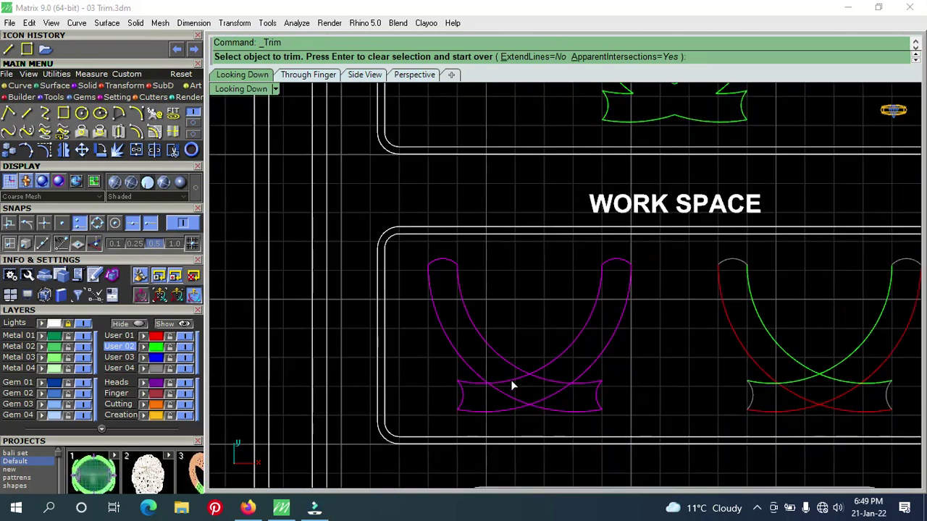
scroll(511, 381, "down", 2)
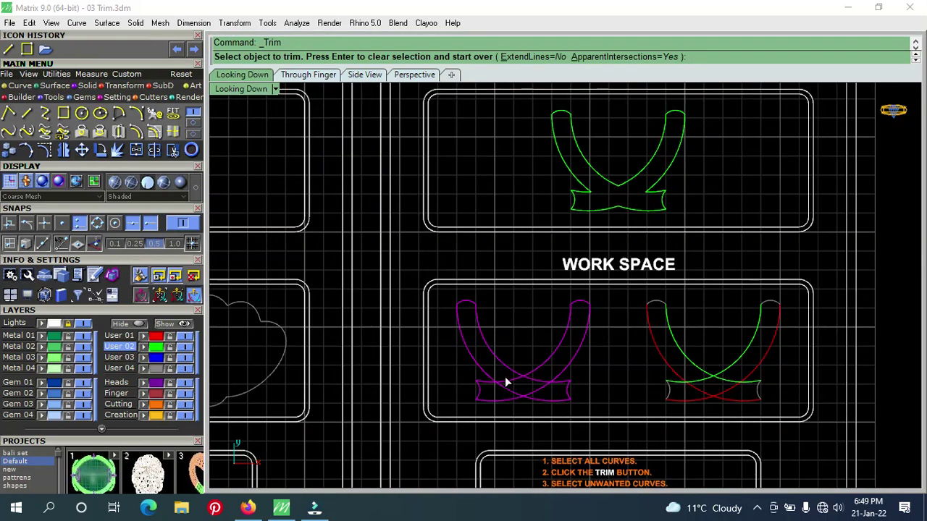
left_click(510, 399)
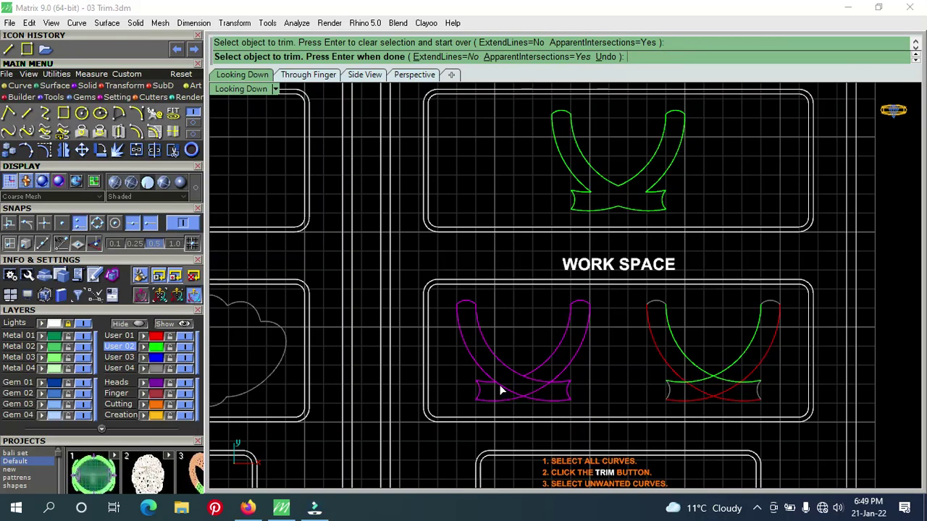
left_click(499, 385)
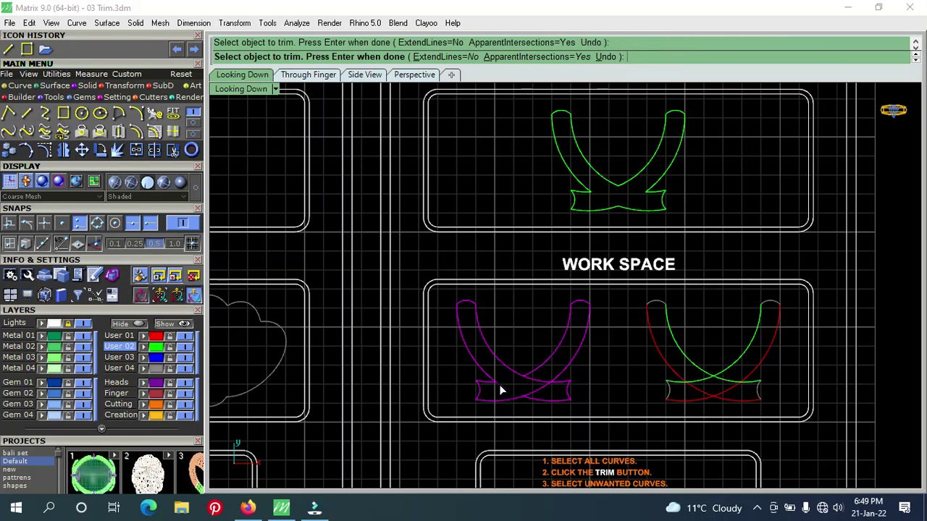
left_click(539, 381)
key("Return")
key("Escape")
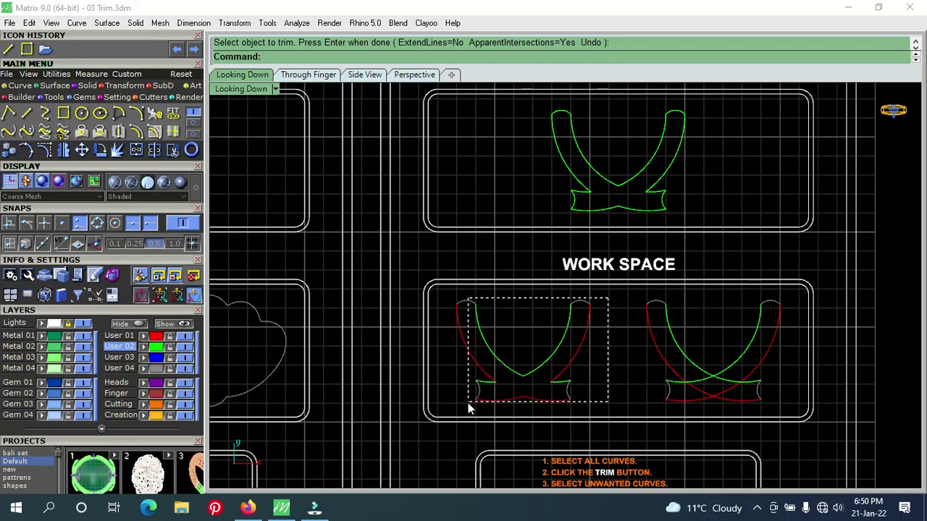
Step: Window-select the left Demo #3 design's 12 trimmed curves and join them into one closed curve
left_click_drag(609, 300, 463, 416)
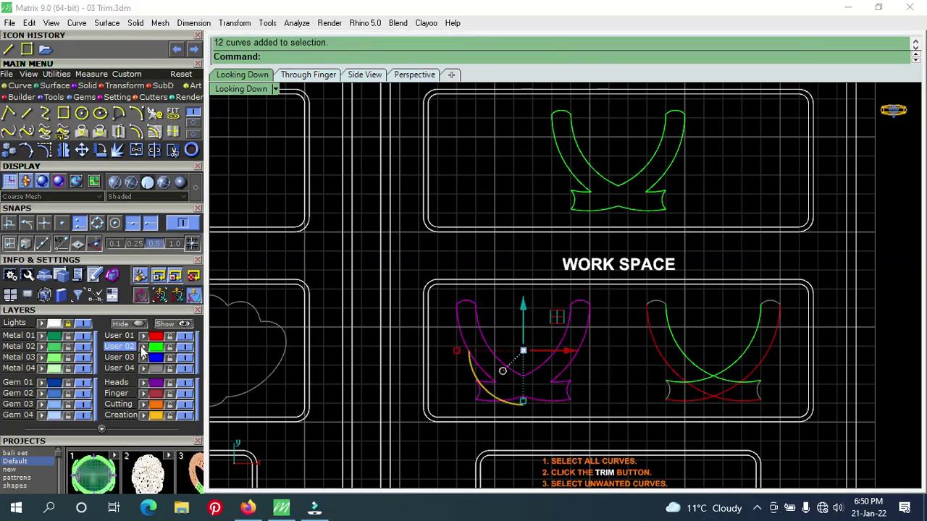
left_click(443, 385)
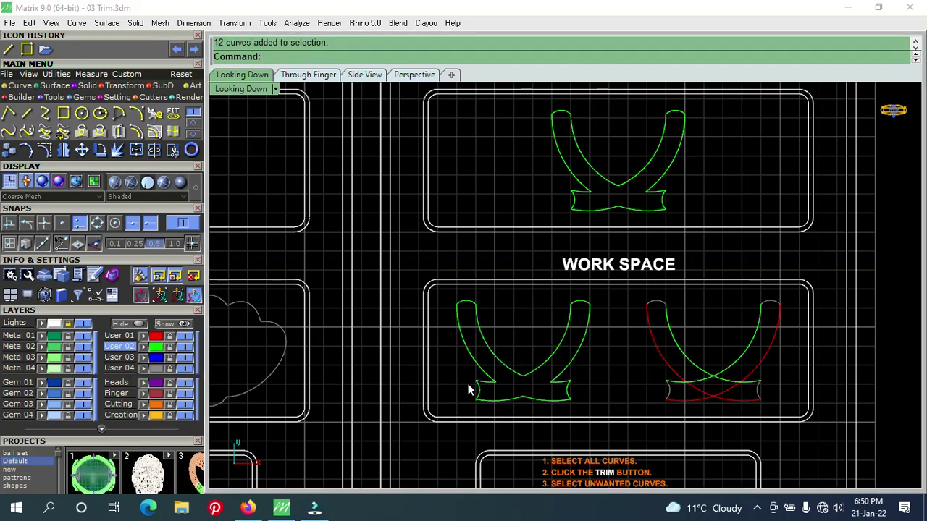
mouse_move(600, 300)
left_mouse_down()
mouse_move(490, 396)
mouse_move(462, 404)
left_mouse_up()
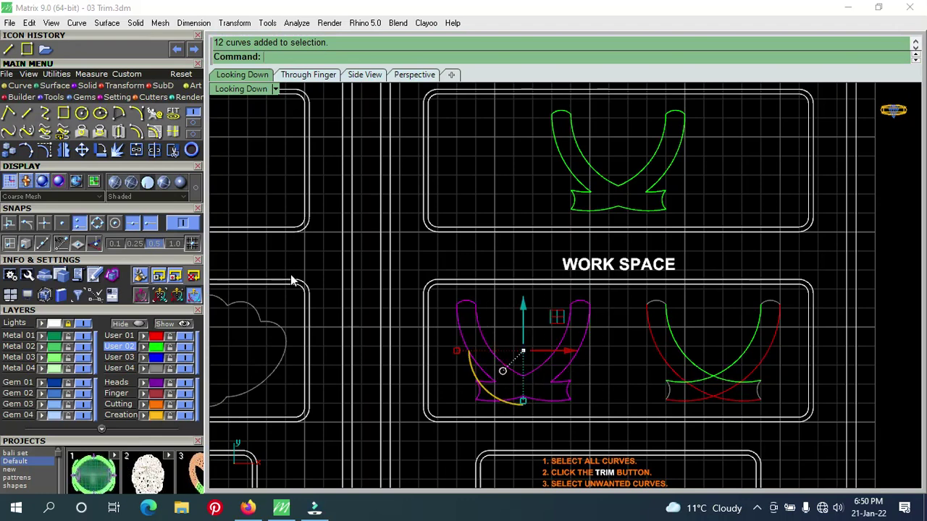
left_click(137, 152)
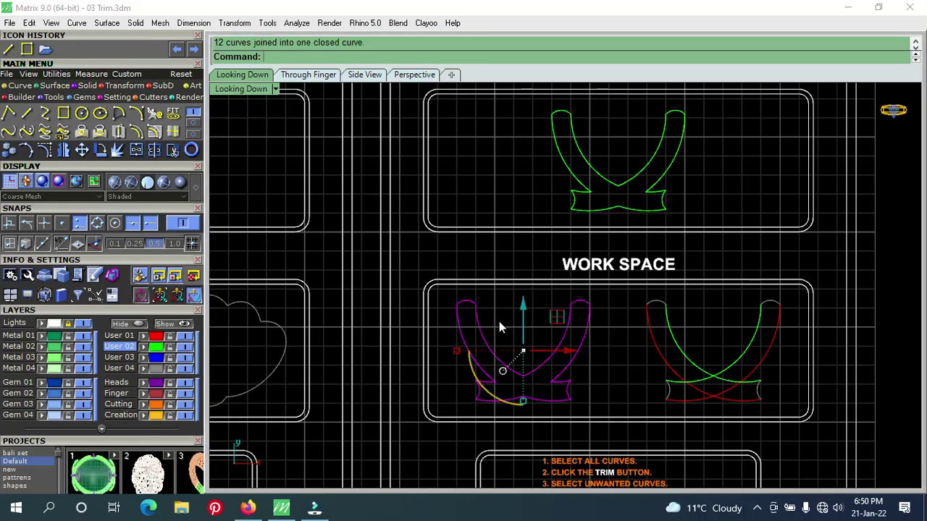
right_click_drag(618, 367, 479, 373)
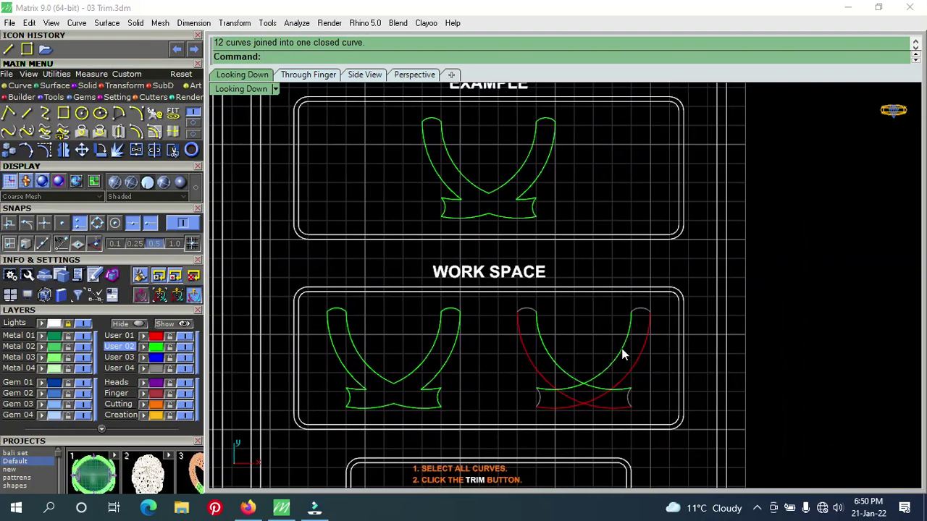
Step: Trim away the leftover overlapping arc segment in the right ribbon design
left_click_drag(660, 310, 497, 413)
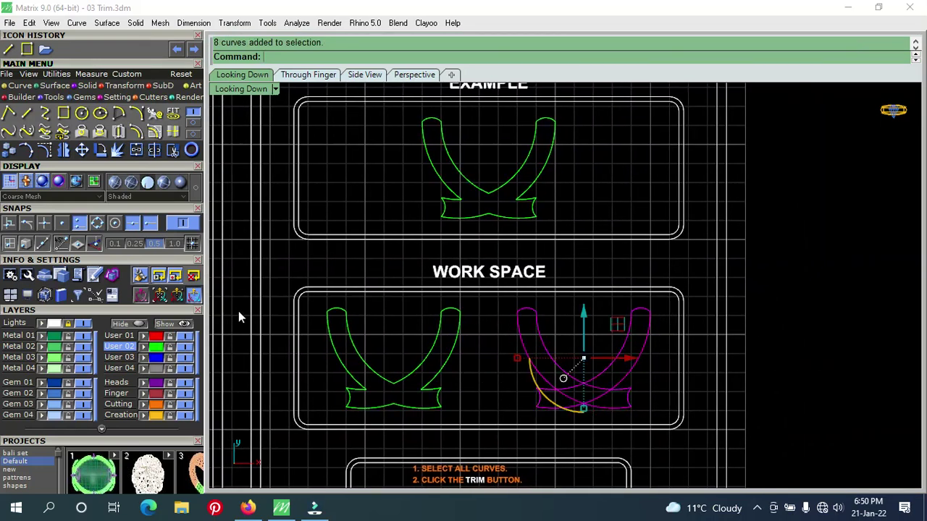
left_click(173, 150)
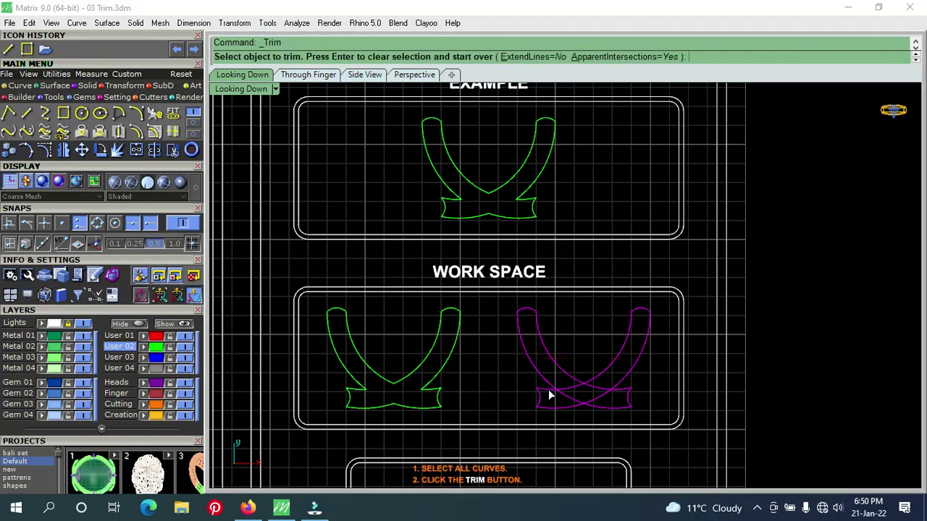
left_click(565, 394)
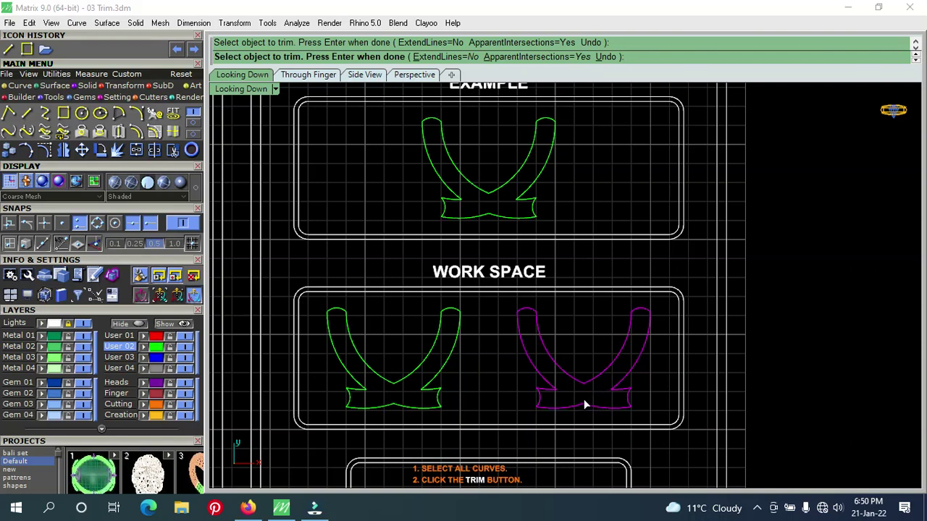
key("Return")
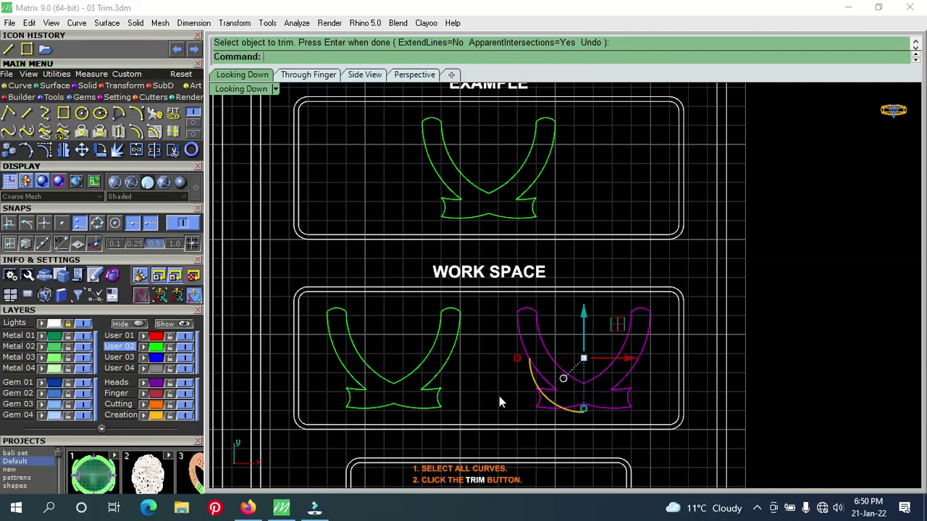
Step: Join the right ribbon's 12 curves into one closed curve and confirm it selects as one
left_click(499, 396)
left_click_drag(664, 313, 498, 414)
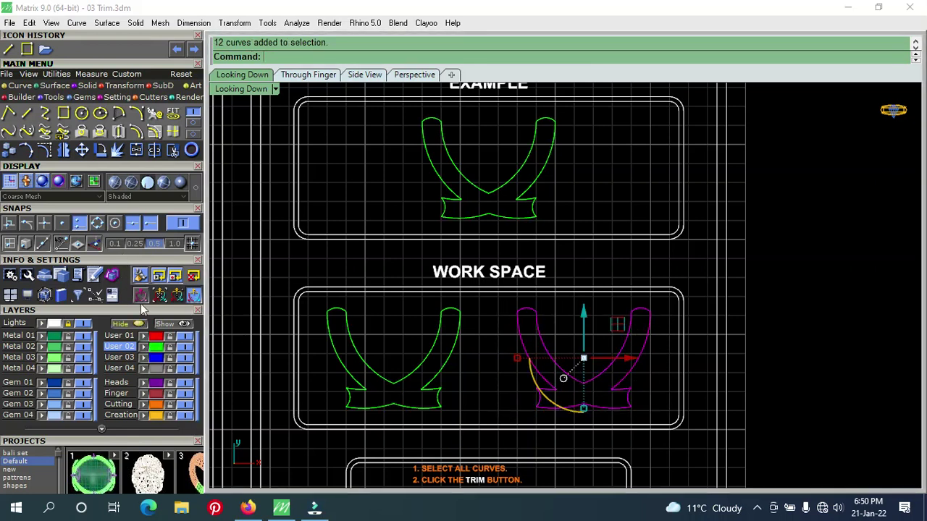
left_click(135, 149)
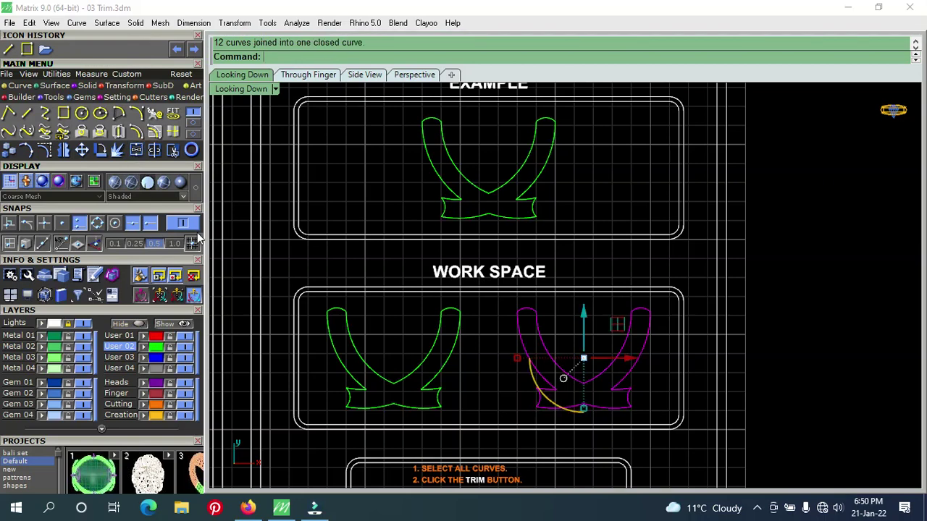
left_click(509, 391)
left_click(543, 378)
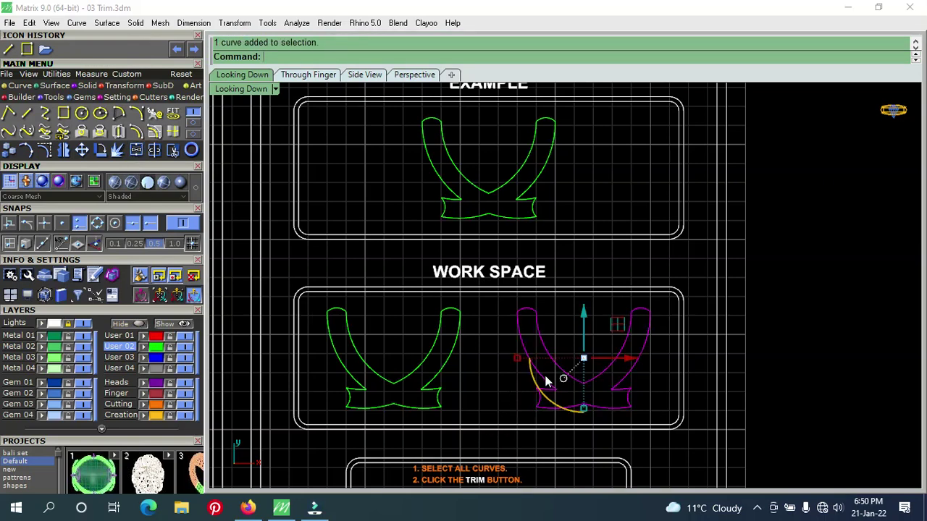
left_click(509, 393)
Step: Navigate to the DEMO # 4 work space and window-select all 16 left flame curves
scroll(509, 394, "down", 3)
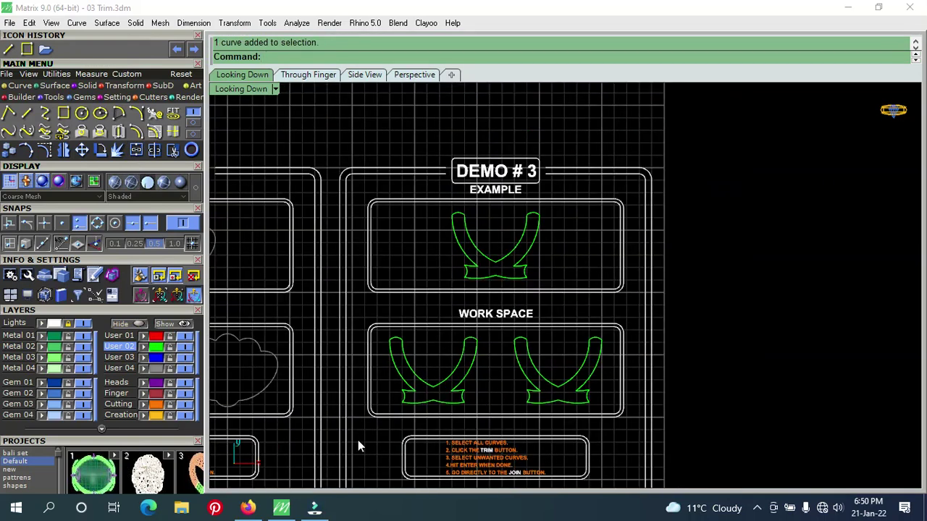
mouse_move(337, 451)
right_mouse_down()
mouse_move(861, 212)
mouse_move(768, 158)
right_mouse_up()
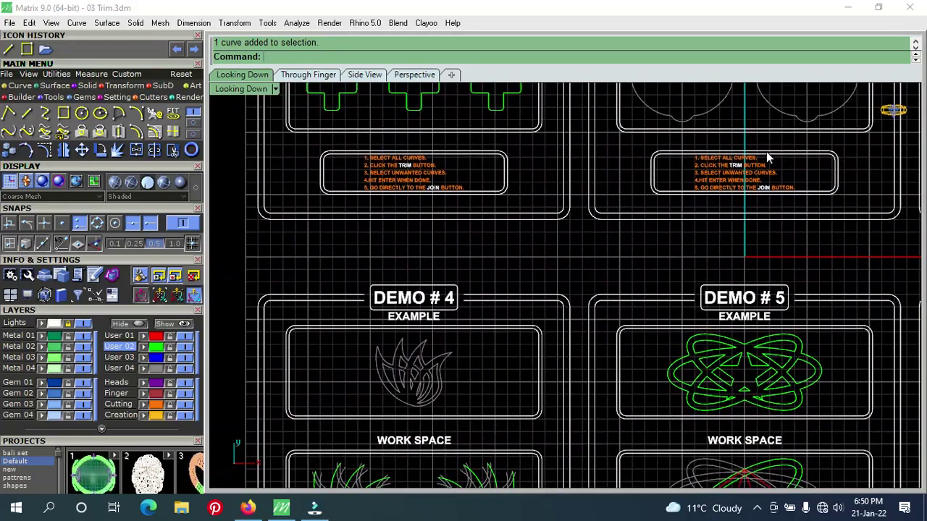
right_click_drag(566, 426, 611, 269)
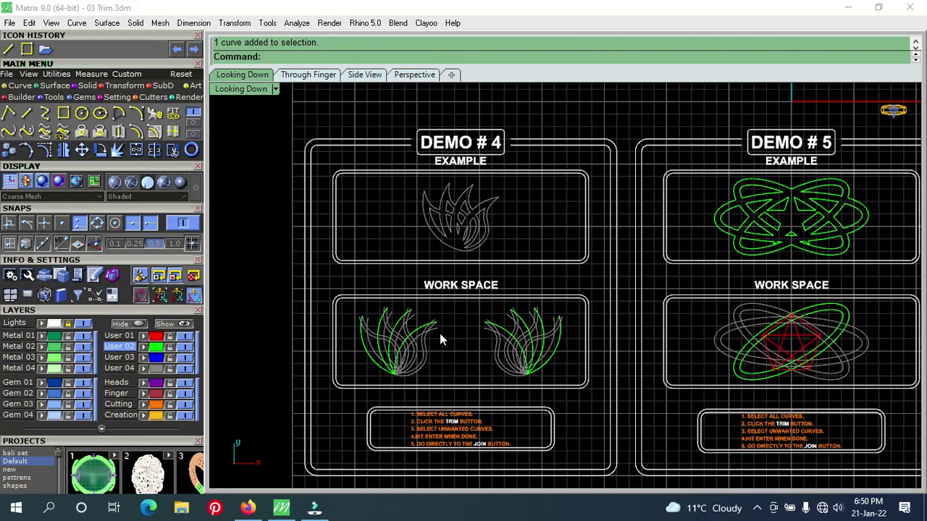
scroll(442, 341, "up", 2)
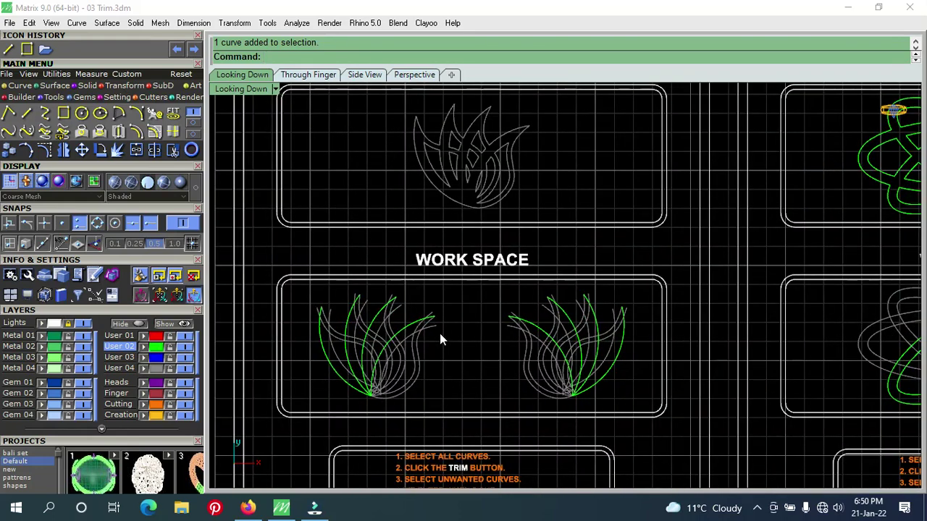
scroll(441, 335, "up", 1)
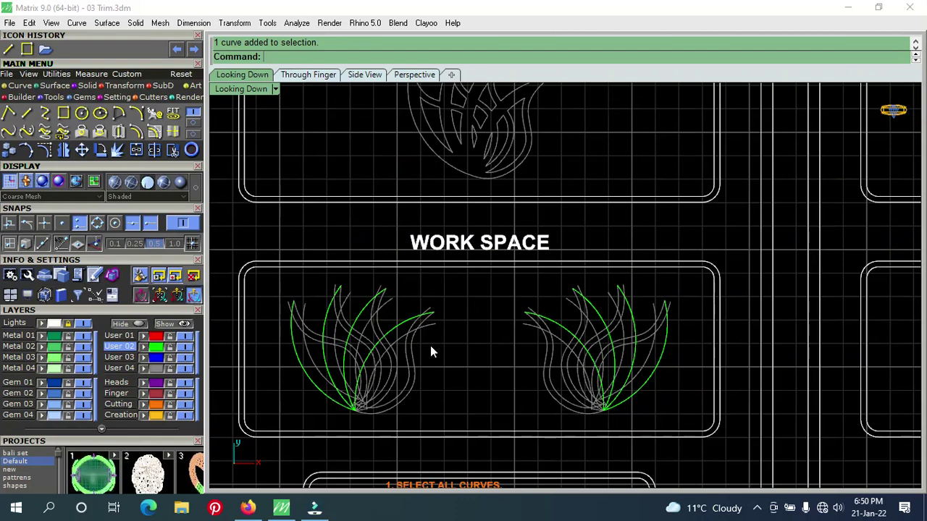
mouse_move(437, 351)
right_mouse_down()
mouse_move(480, 366)
mouse_move(456, 393)
mouse_move(488, 391)
right_mouse_up()
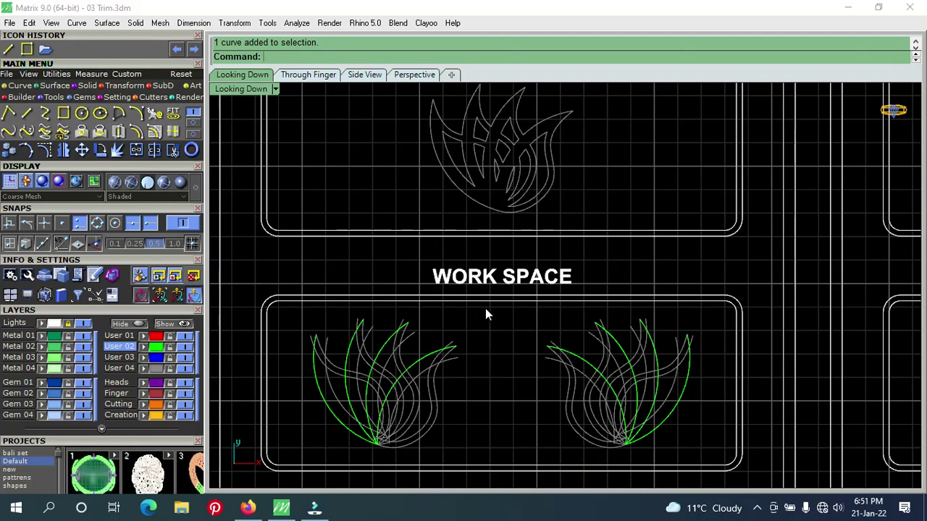
mouse_move(490, 308)
left_mouse_down()
mouse_move(303, 426)
mouse_move(300, 456)
left_mouse_up()
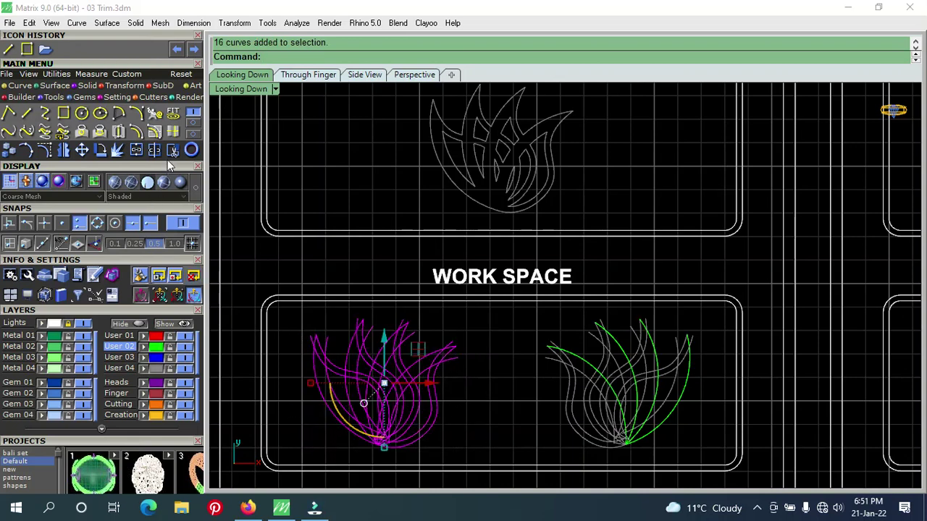
Step: Trim the selected flame curves, cutting away one unwanted segment of the left flame
left_click(172, 151)
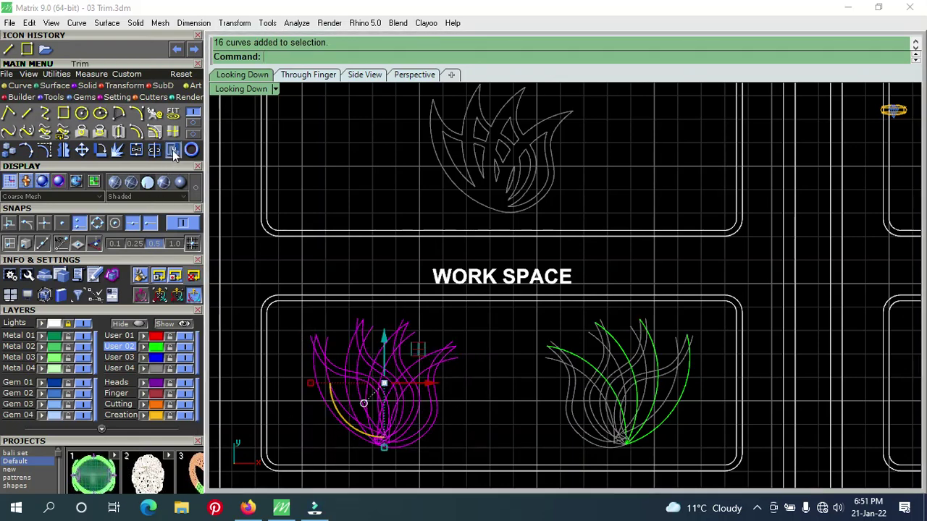
left_click(319, 365)
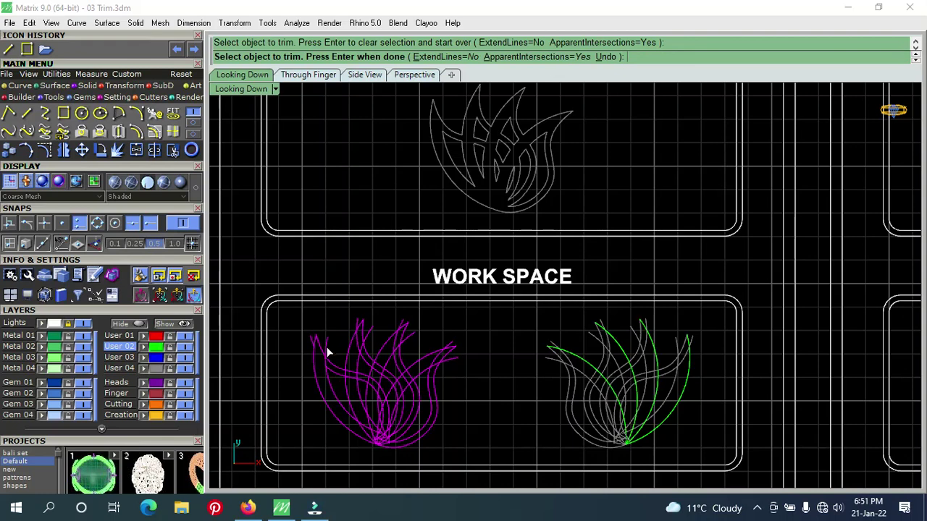
scroll(330, 369, "up", 1)
scroll(329, 369, "up", 1)
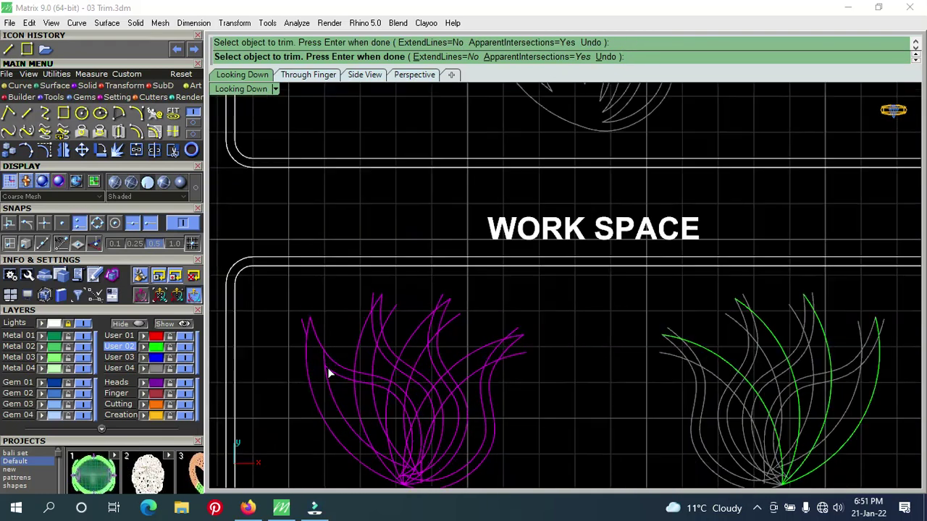
scroll(329, 373, "down", 2)
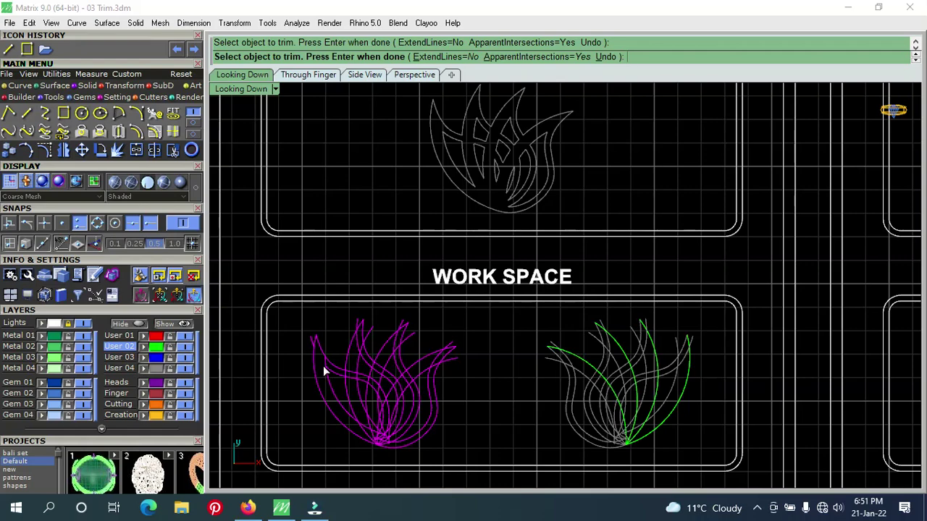
scroll(323, 366, "up", 1)
scroll(355, 380, "up", 1)
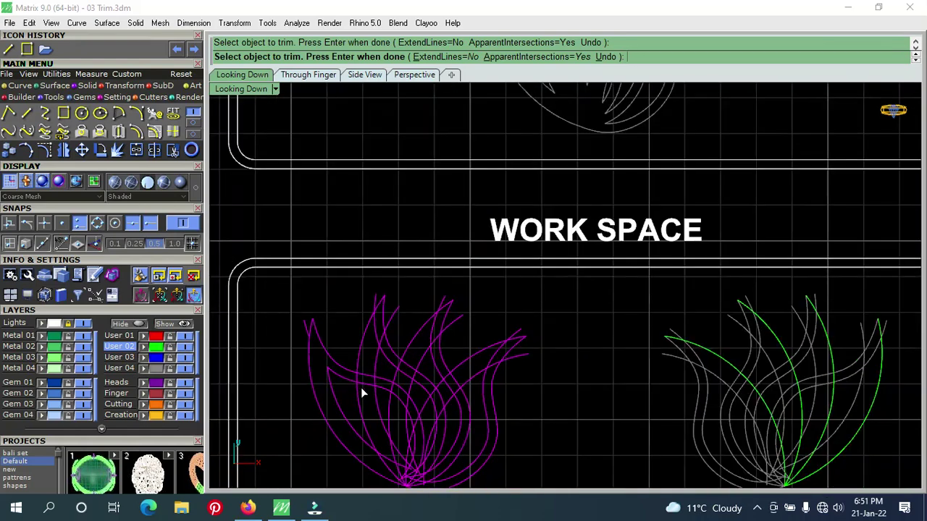
Step: Zoom and pan over the left flame to inspect its remaining overlapping curves
right_click_drag(365, 406, 338, 371)
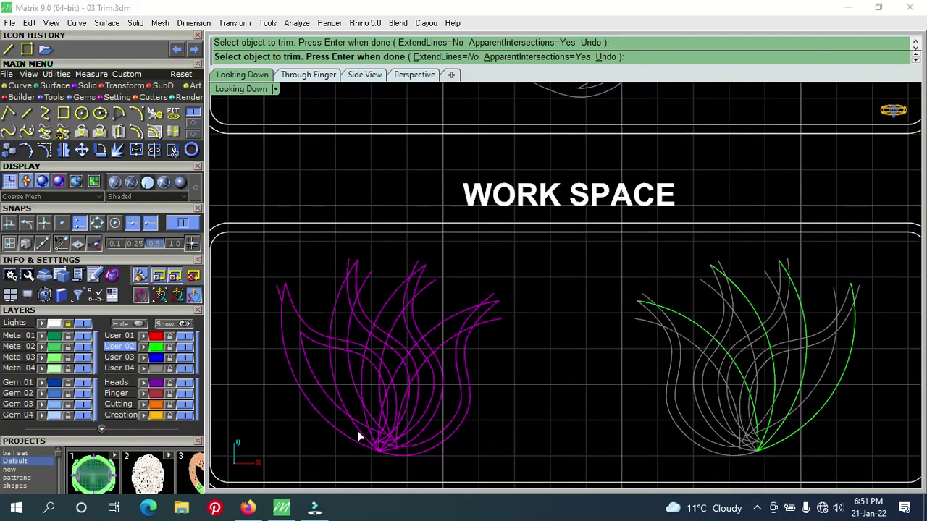
right_click_drag(354, 402, 349, 422)
scroll(338, 395, "up", 3)
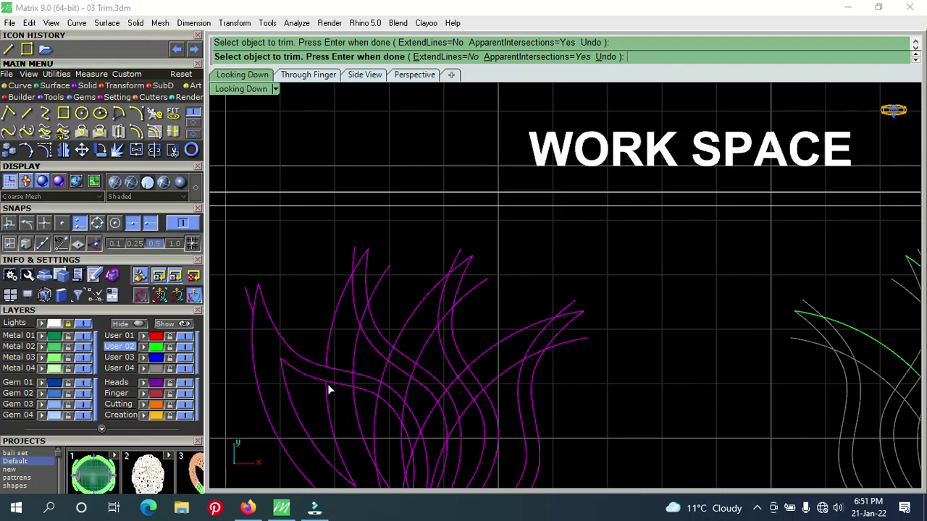
scroll(341, 400, "down", 1)
scroll(341, 399, "down", 1)
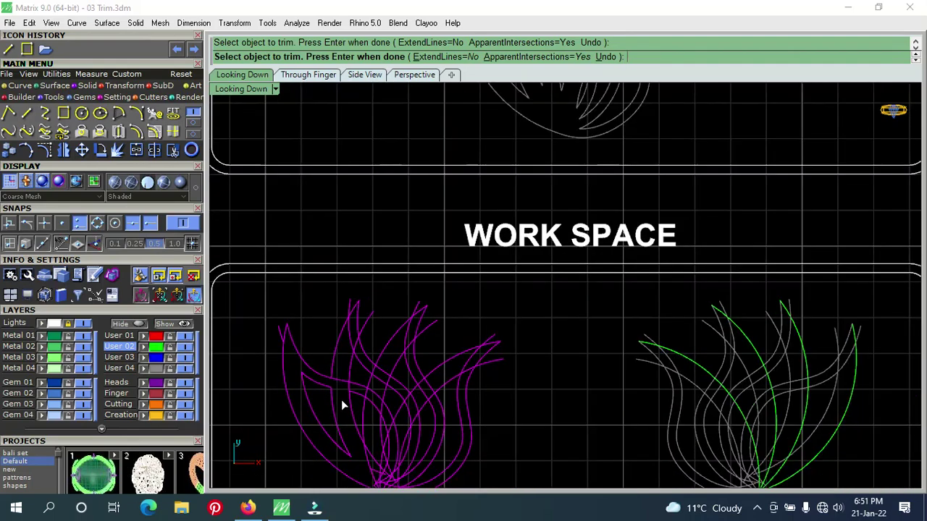
mouse_move(342, 400)
right_mouse_down()
mouse_move(324, 373)
mouse_move(344, 398)
right_mouse_up()
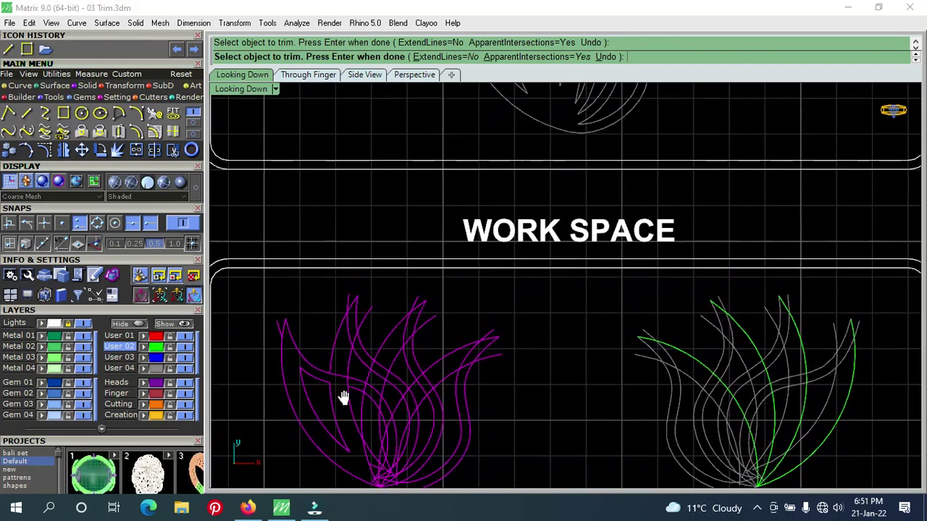
scroll(344, 398, "down", 2)
scroll(344, 398, "down", 1)
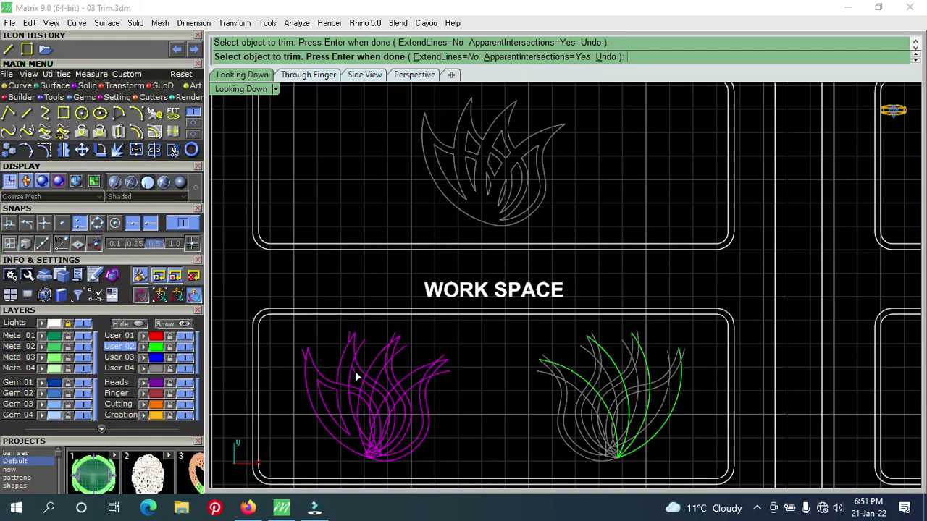
scroll(357, 377, "up", 1)
scroll(357, 379, "up", 1)
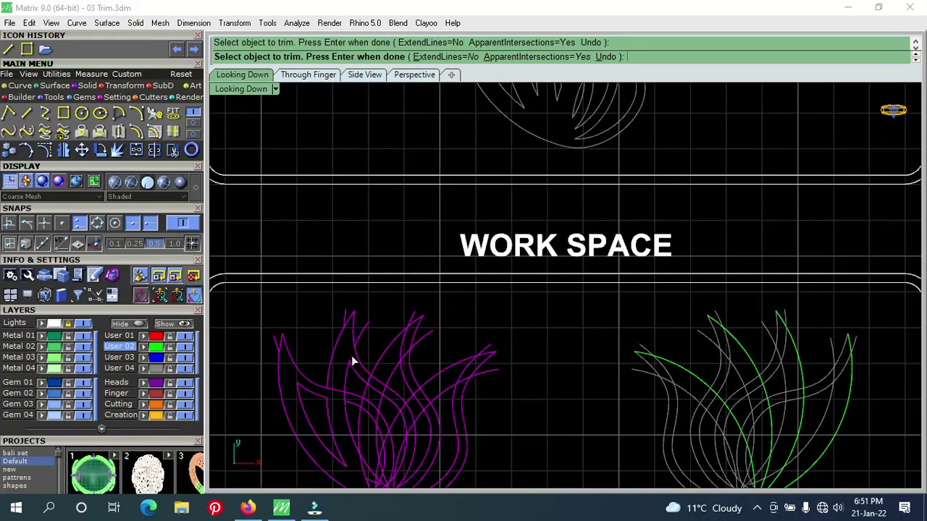
scroll(376, 393, "down", 2)
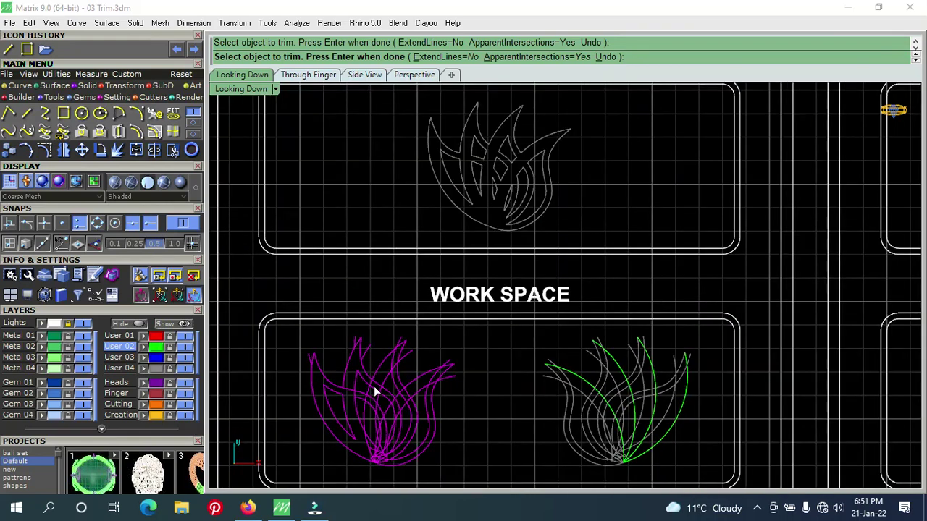
scroll(375, 392, "up", 1)
scroll(374, 389, "up", 1)
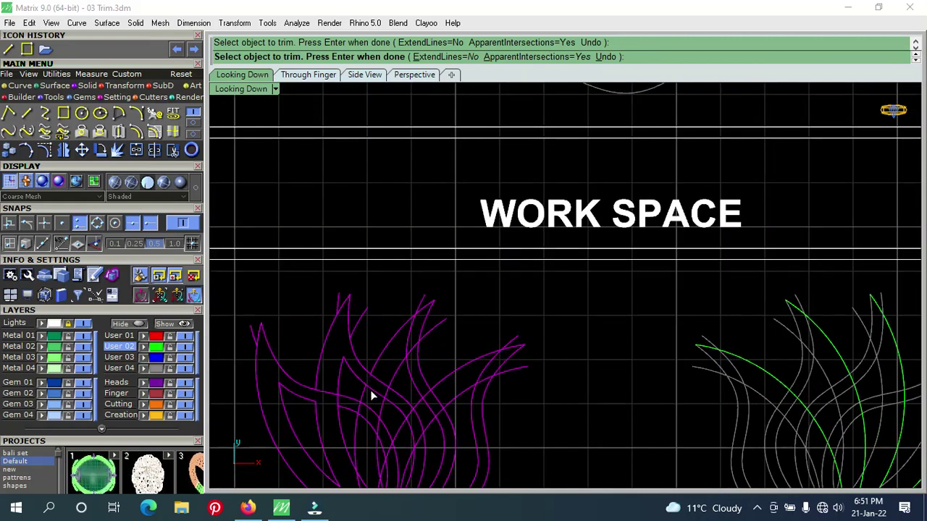
scroll(371, 396, "down", 1)
scroll(371, 396, "down", 1)
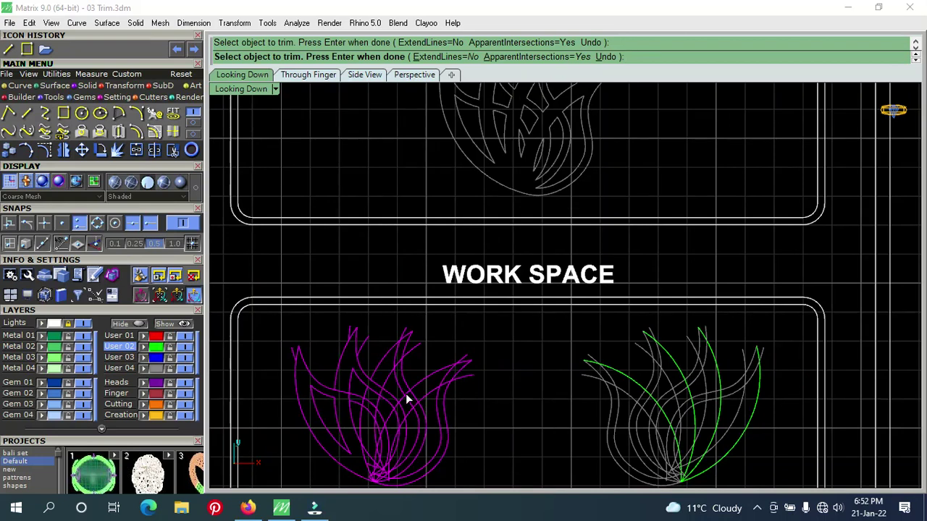
scroll(389, 376, "down", 1)
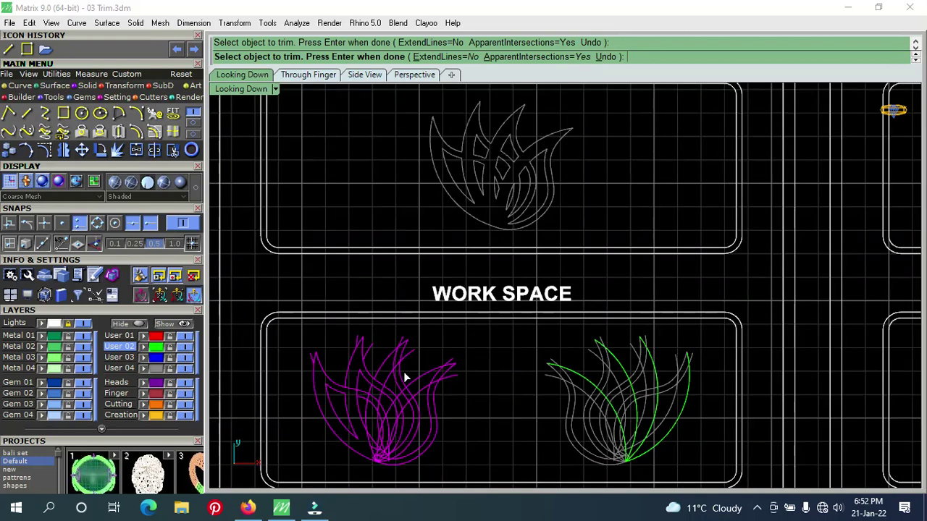
mouse_move(403, 371)
right_mouse_down()
mouse_move(393, 391)
mouse_move(390, 372)
right_mouse_up()
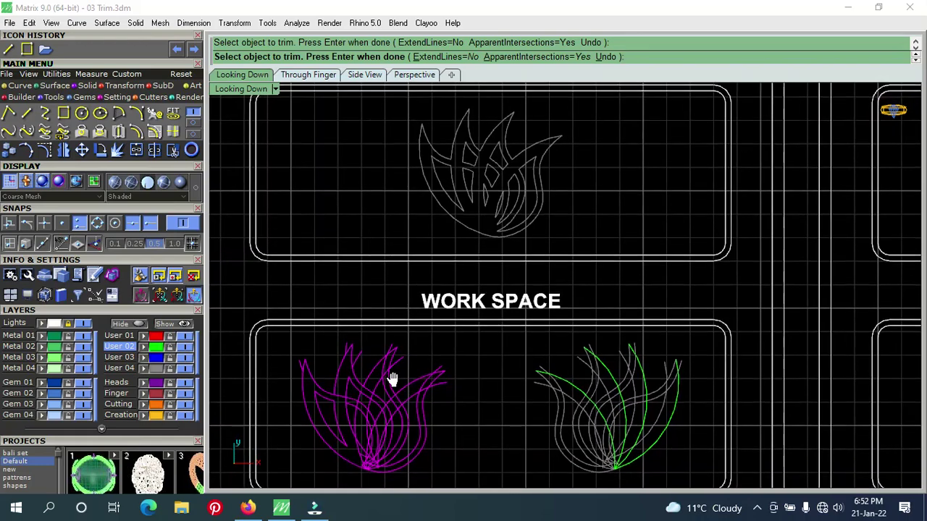
scroll(382, 376, "up", 2)
scroll(380, 371, "up", 1)
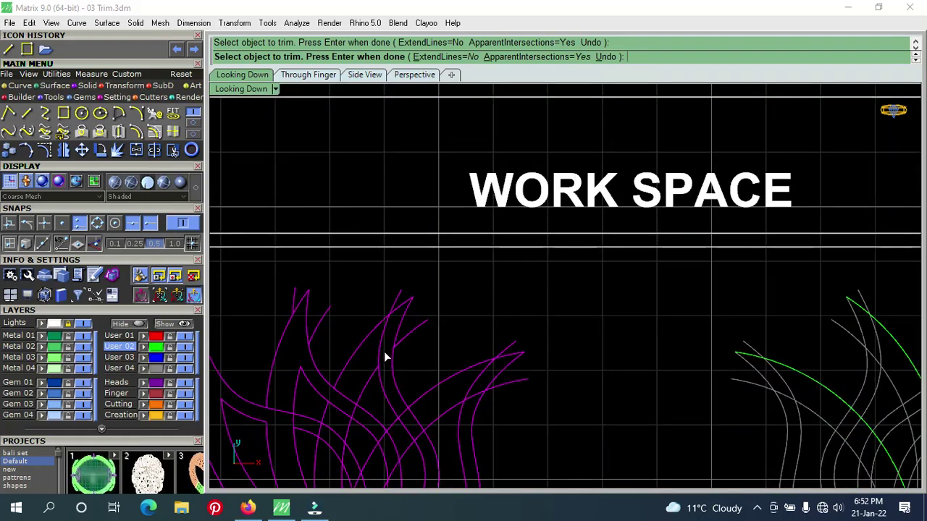
left_click(383, 353)
right_click_drag(399, 410, 381, 338)
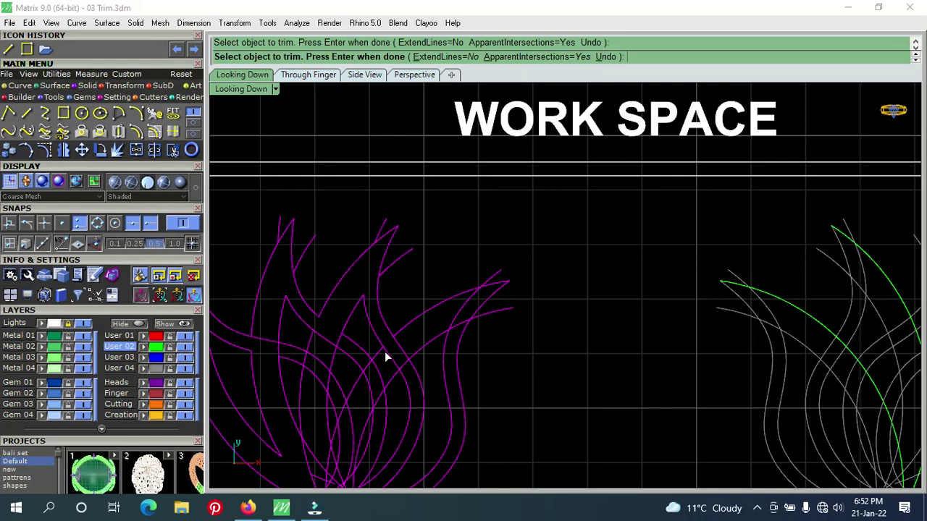
scroll(384, 355, "down", 1)
scroll(385, 355, "down", 1)
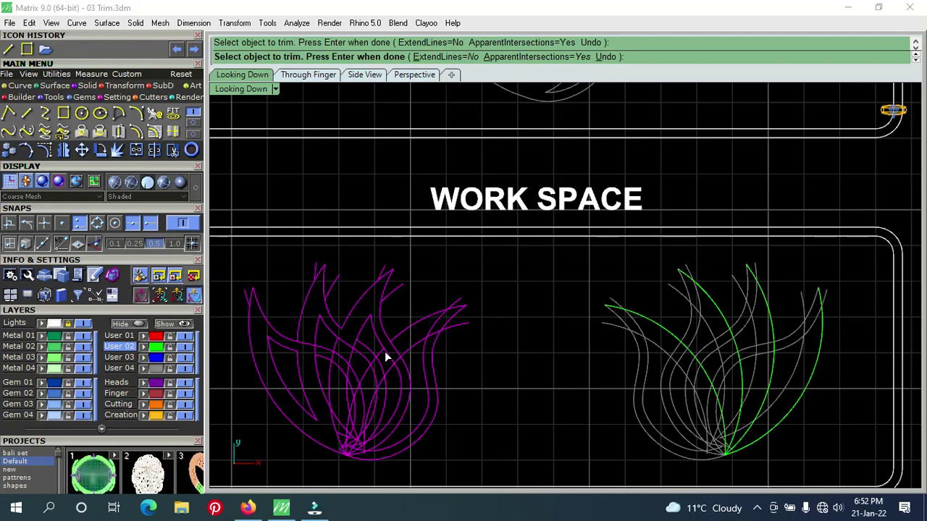
right_click_drag(384, 351, 377, 377)
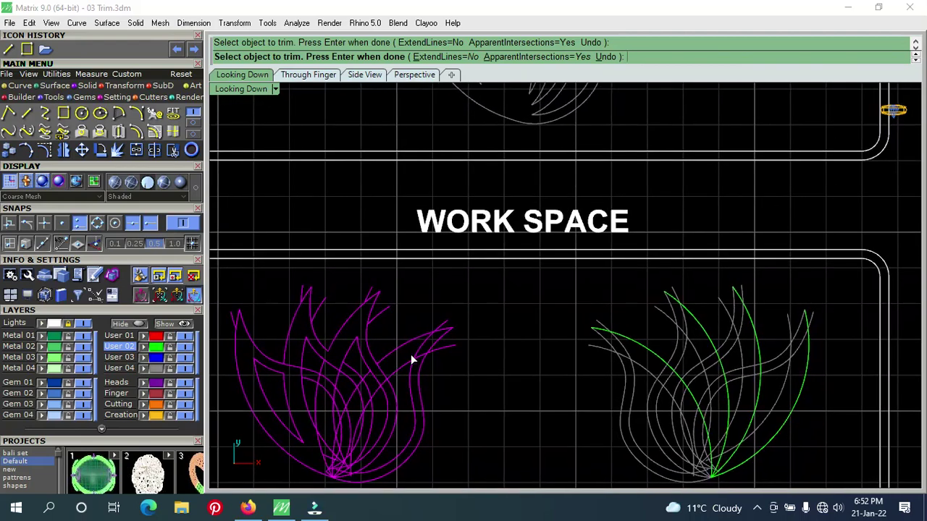
scroll(420, 358, "down", 1)
scroll(422, 358, "up", 3)
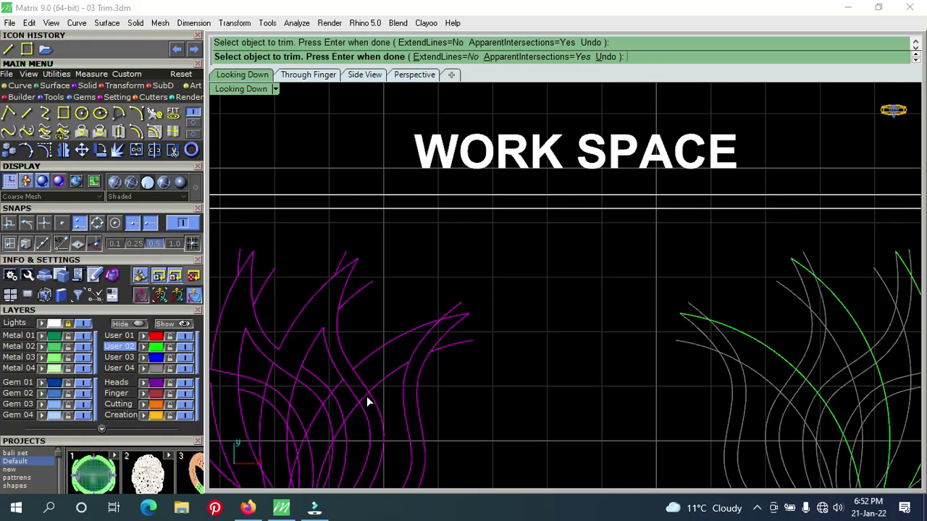
scroll(367, 396, "down", 1)
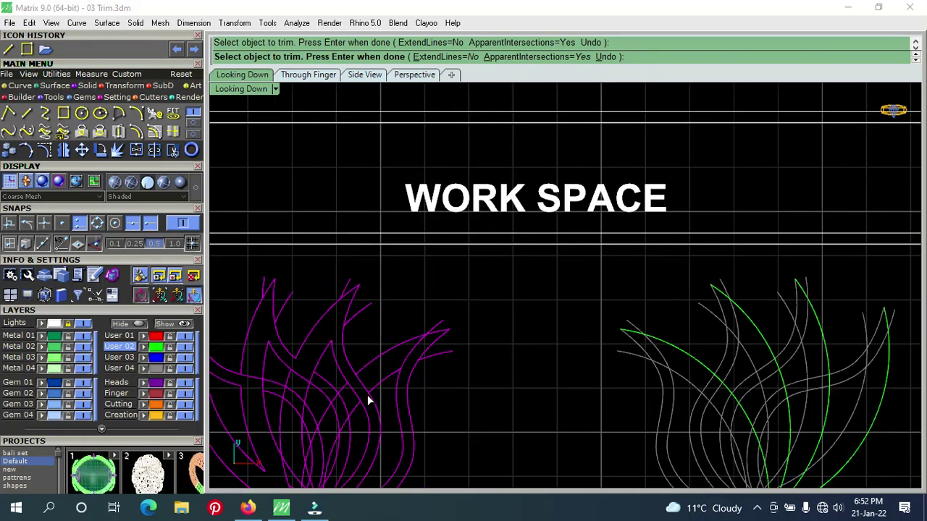
scroll(368, 395, "down", 1)
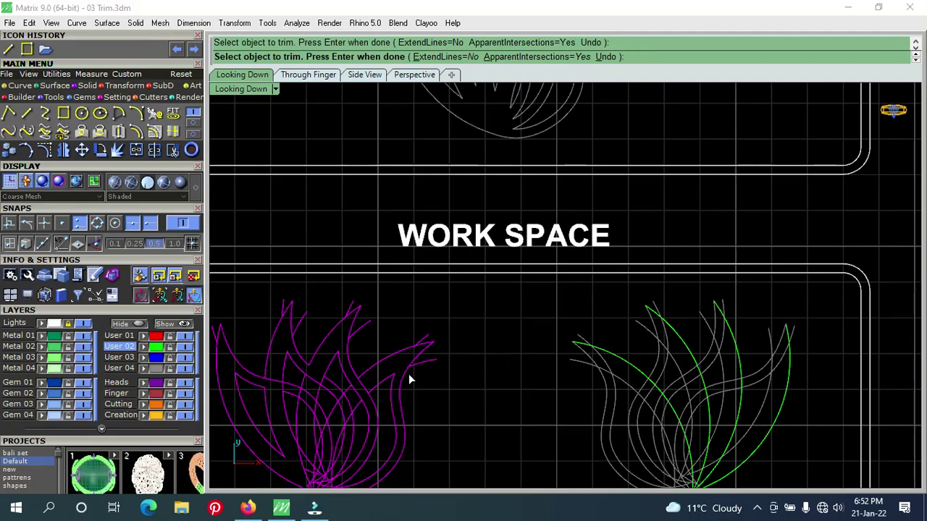
scroll(408, 373, "down", 1)
mouse_move(417, 389)
right_mouse_down()
mouse_move(425, 378)
mouse_move(432, 396)
right_mouse_up()
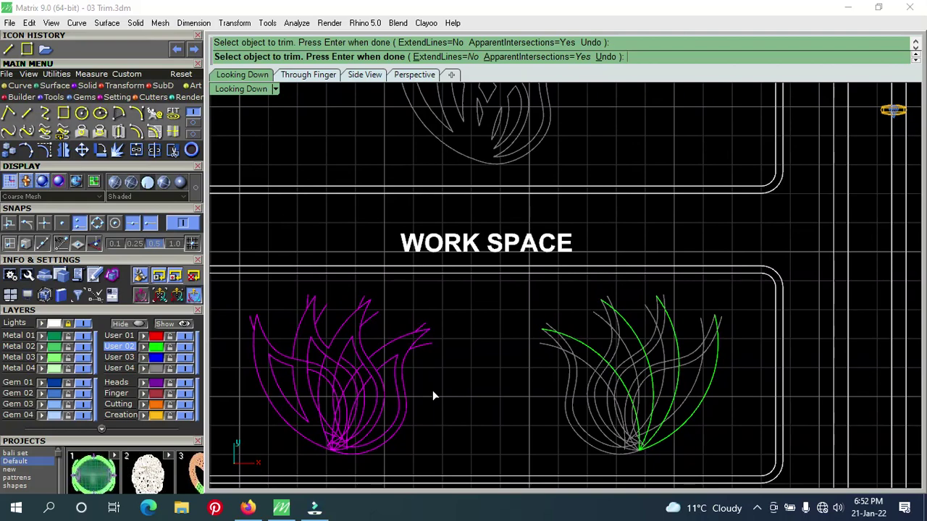
right_click_drag(432, 396, 476, 408)
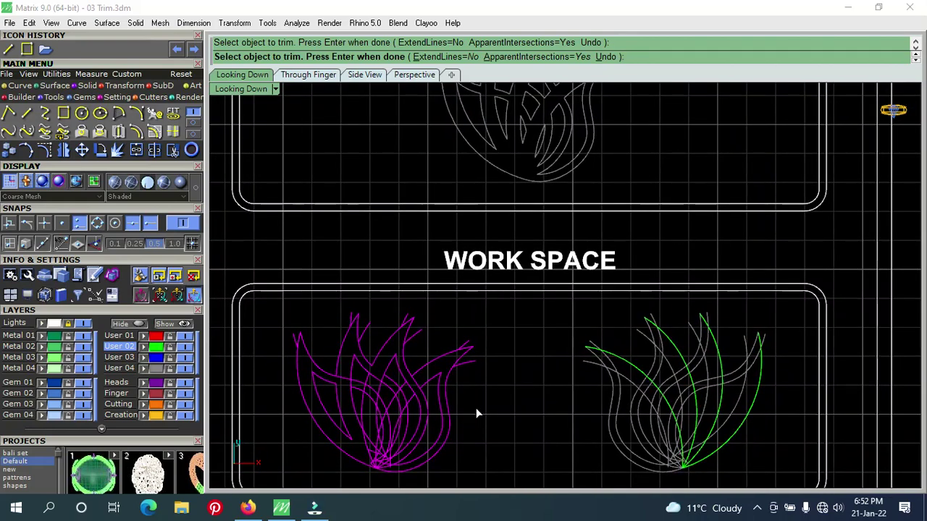
scroll(475, 407, "down", 3)
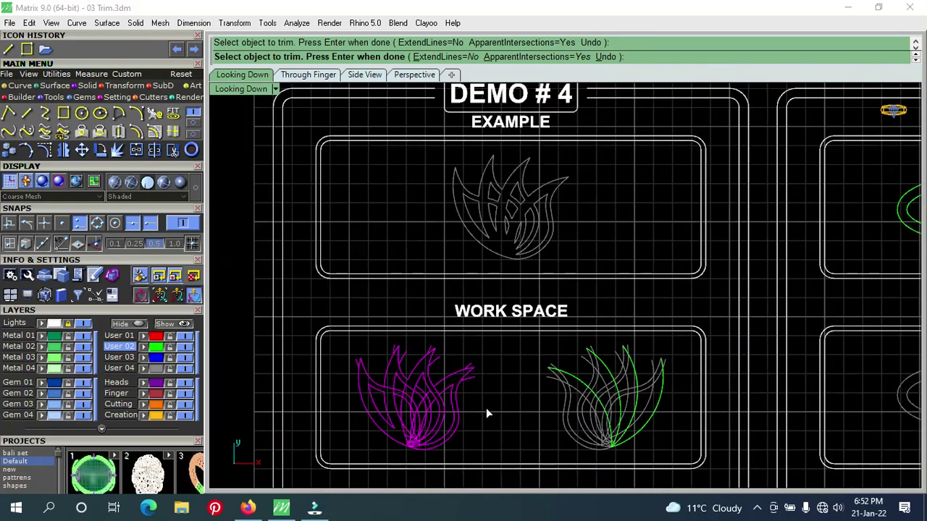
mouse_move(486, 408)
right_mouse_down()
mouse_move(479, 385)
mouse_move(440, 366)
right_mouse_up()
scroll(439, 361, "up", 3)
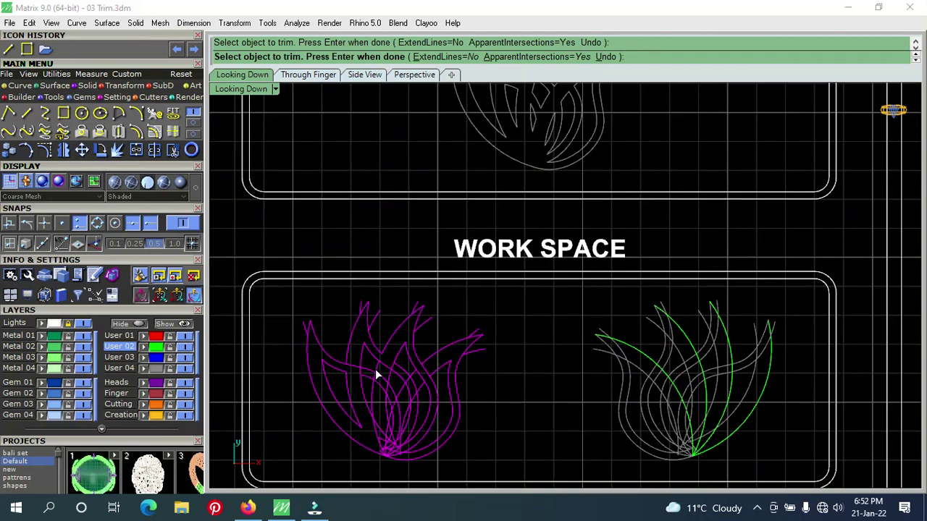
Step: Zoom and pan to frame the magenta flame design and its base
scroll(512, 302, "down", 4)
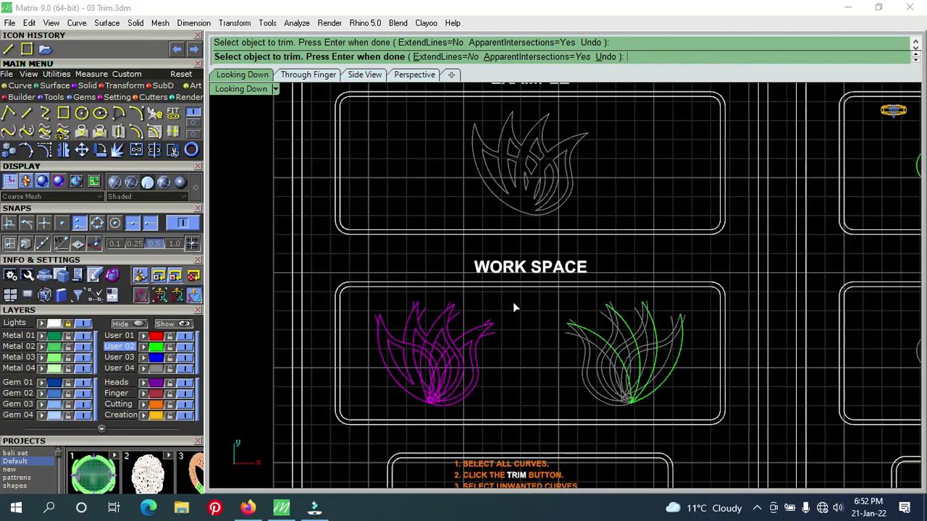
scroll(536, 334, "up", 1)
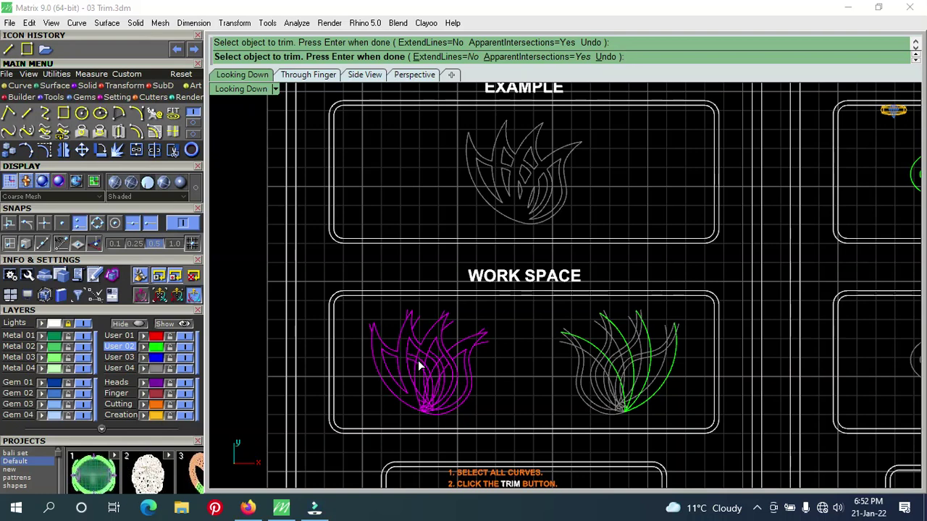
scroll(418, 359, "up", 1)
scroll(416, 360, "up", 2)
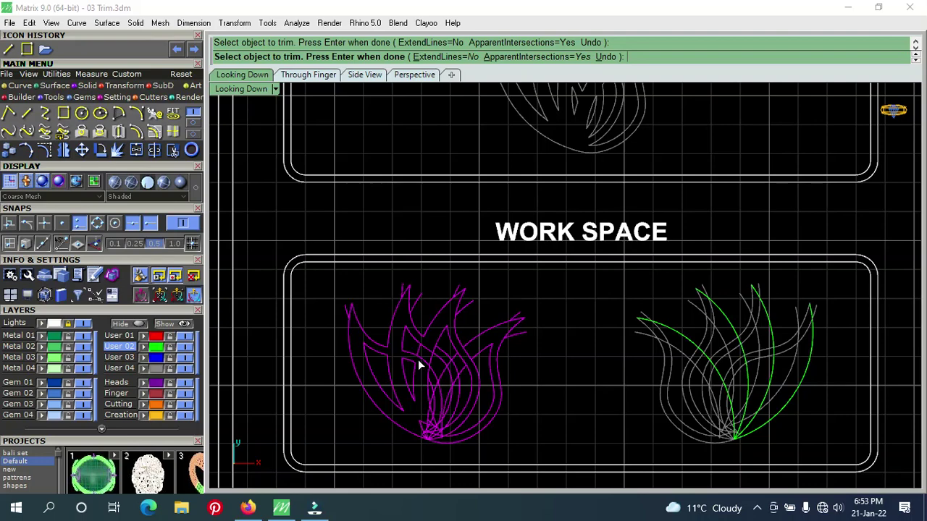
mouse_move(531, 355)
right_mouse_down()
mouse_move(529, 379)
mouse_move(522, 347)
right_mouse_up()
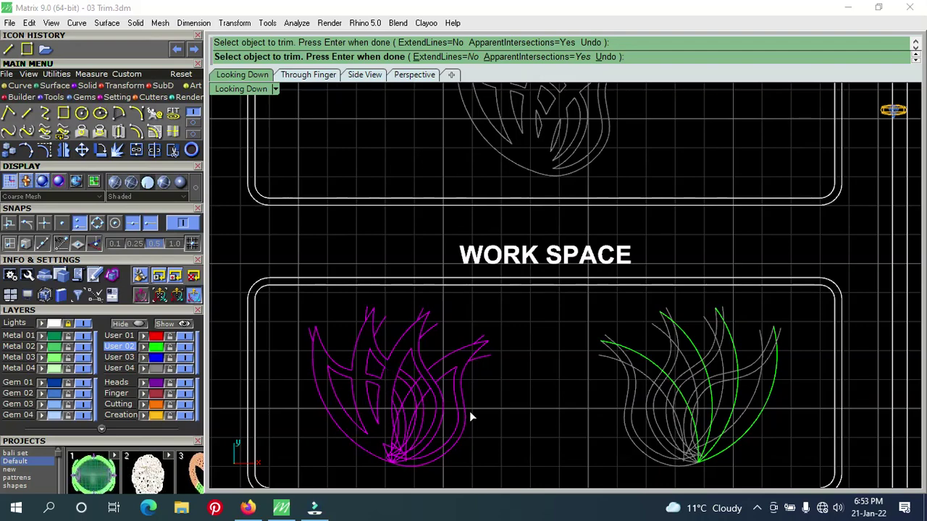
mouse_move(499, 413)
right_mouse_down()
mouse_move(464, 439)
mouse_move(438, 443)
right_mouse_up()
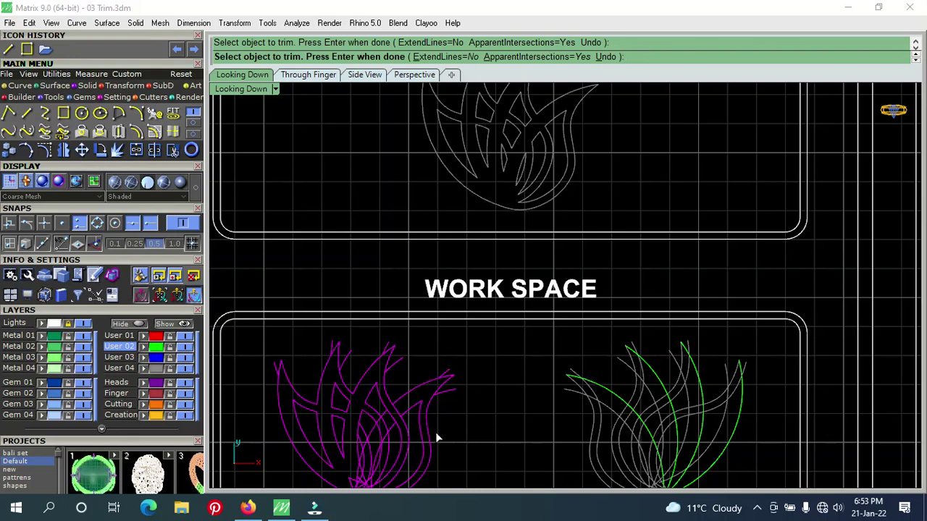
right_click_drag(437, 438, 430, 422)
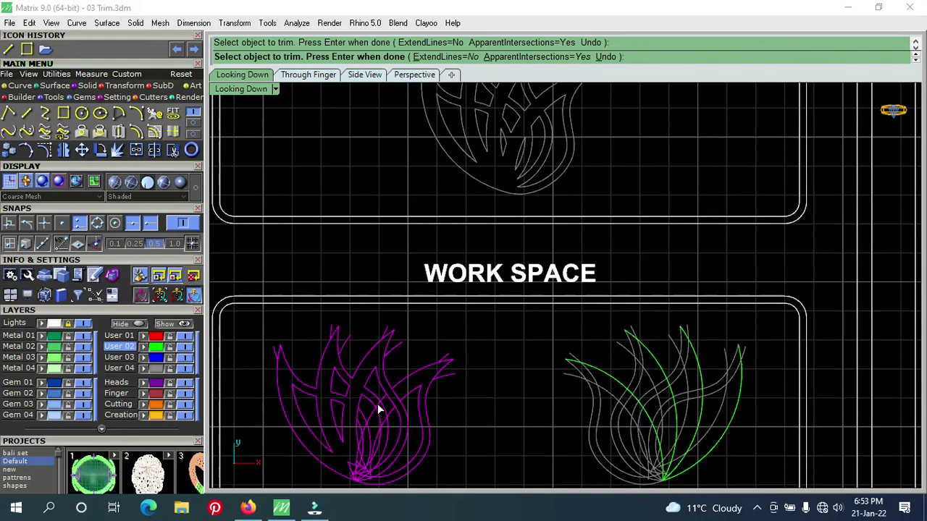
right_click_drag(468, 439, 467, 414)
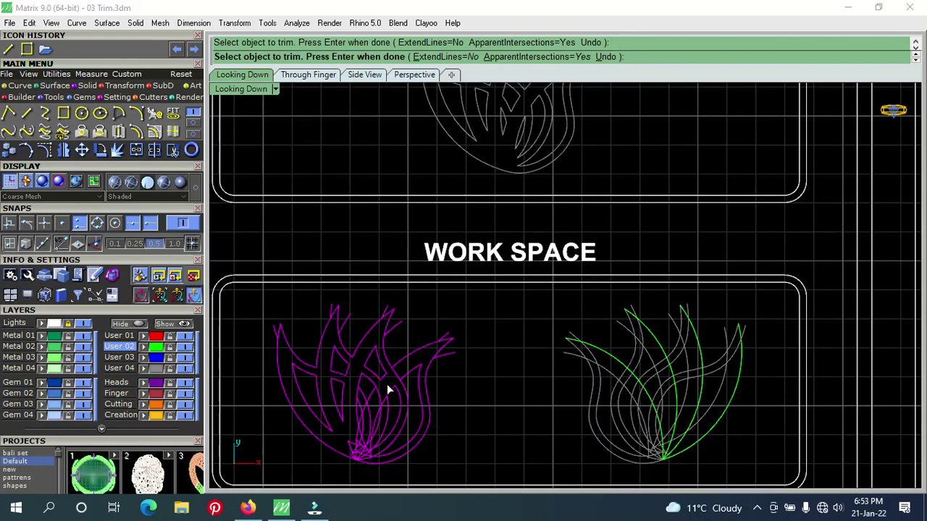
mouse_move(391, 384)
right_mouse_down()
mouse_move(394, 411)
mouse_move(394, 396)
right_mouse_up()
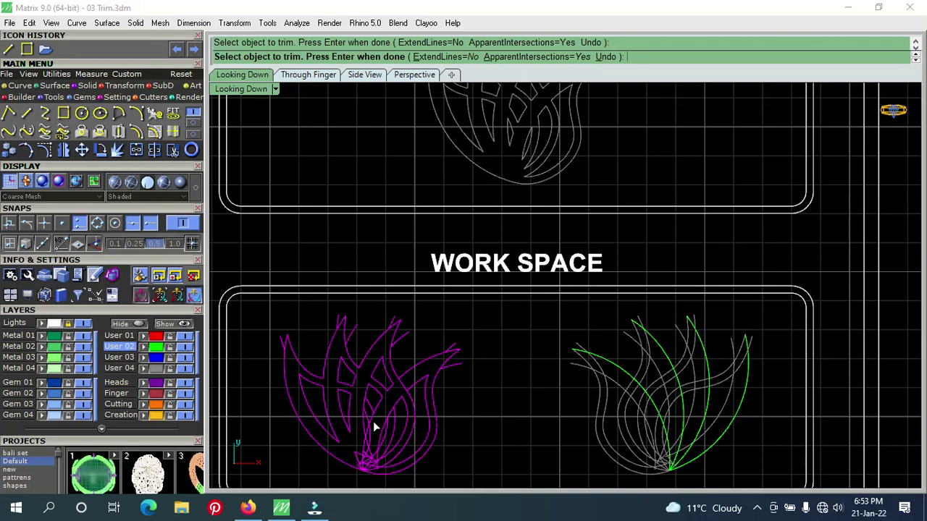
scroll(363, 416, "up", 1)
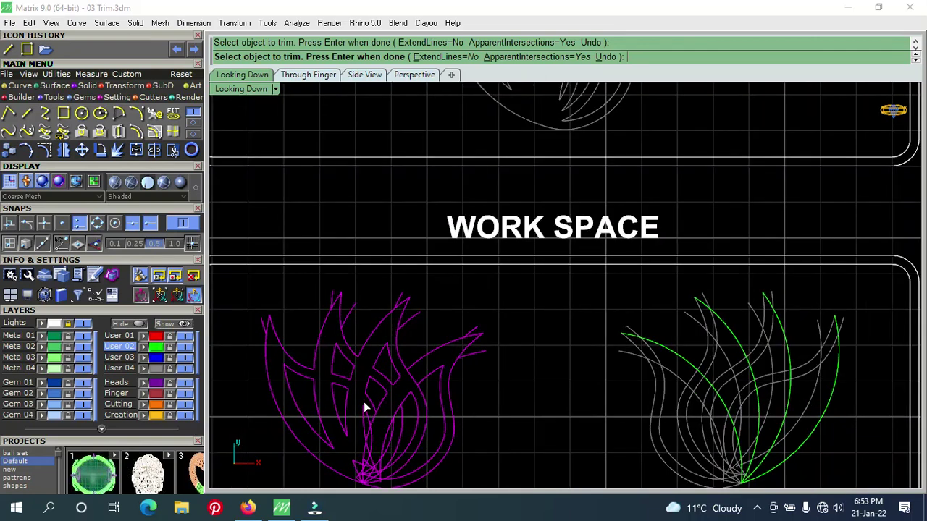
Step: Attempt trimming an overlapping piece near the base, cancel it, and reframe example and work space
left_click(371, 418)
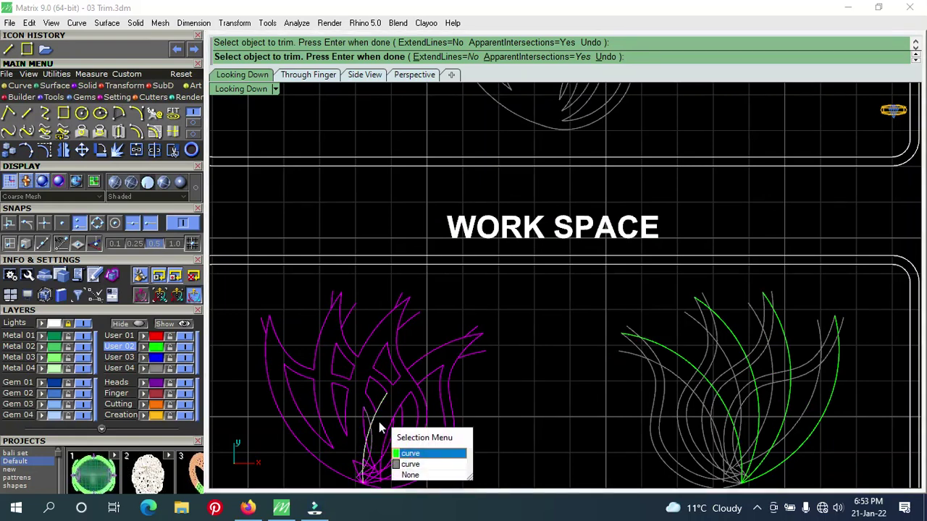
key("Escape")
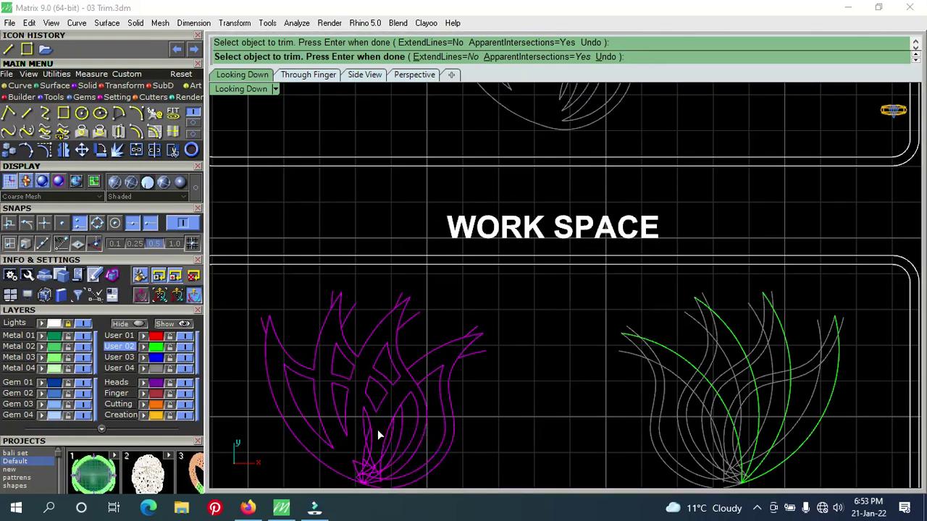
right_click_drag(378, 433, 375, 419)
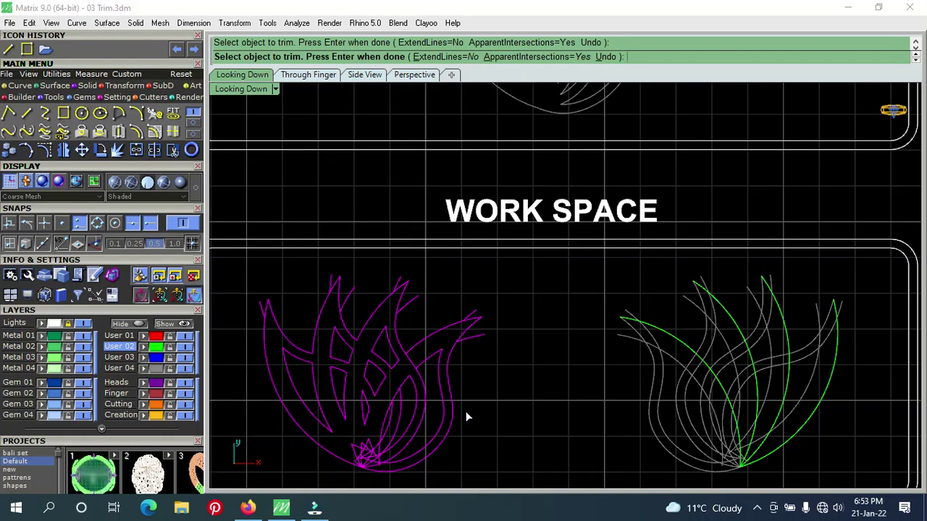
scroll(473, 410, "down", 1)
scroll(474, 413, "down", 1)
scroll(478, 419, "down", 1)
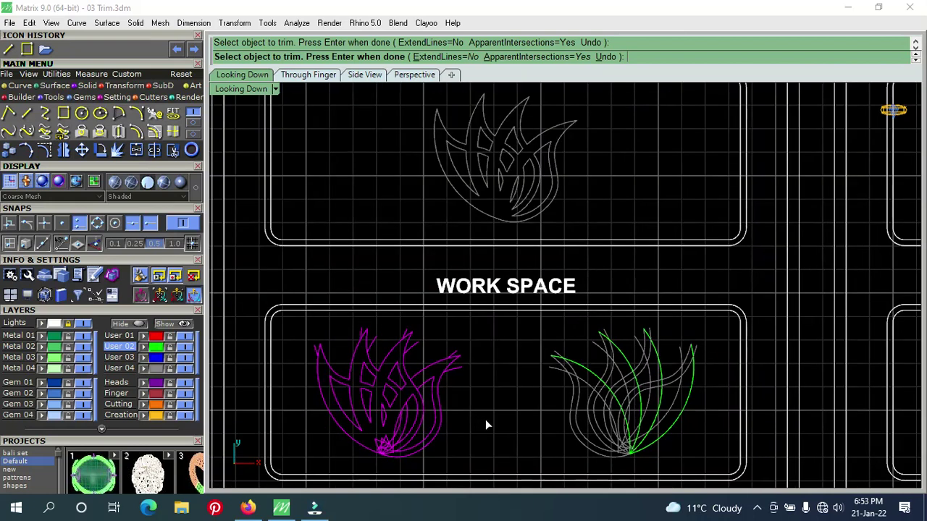
right_click_drag(488, 427, 469, 420)
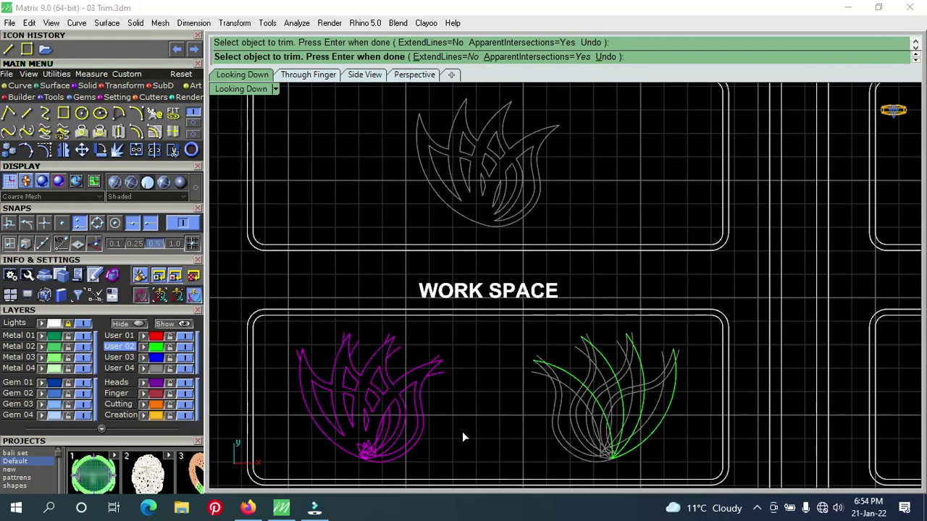
right_click_drag(462, 432, 459, 424)
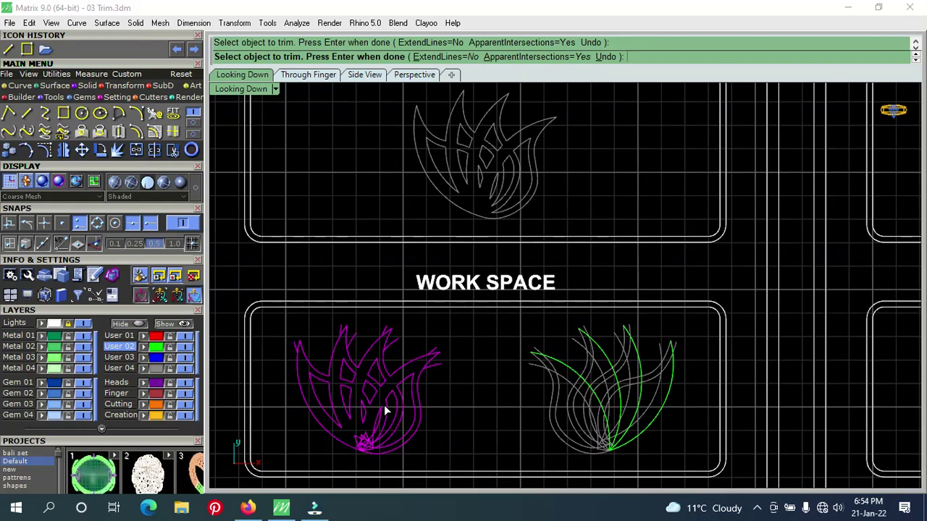
right_click_drag(451, 429, 455, 420)
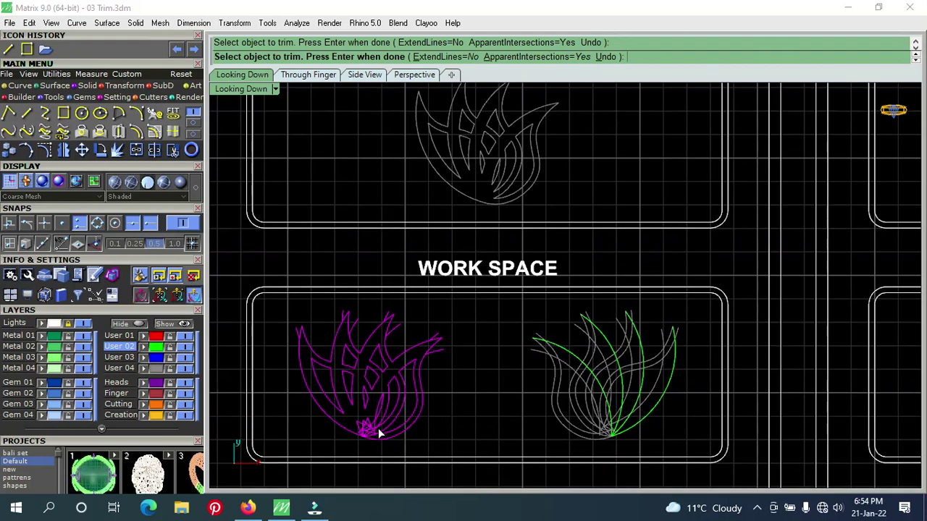
Step: Trim the two short leftover pieces at the magenta flame's base, then zoom back out
scroll(379, 431, "up", 3)
scroll(378, 439, "up", 3)
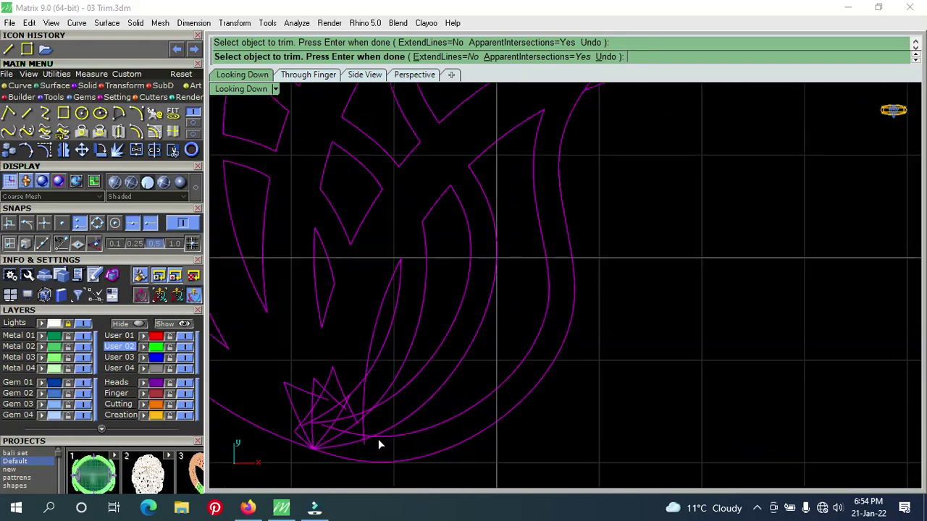
left_click(367, 439)
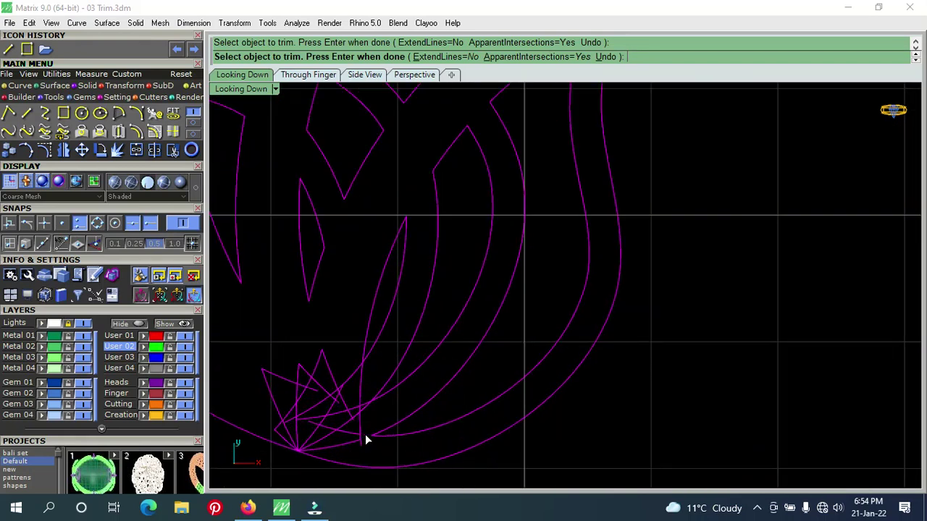
left_click(362, 389)
scroll(373, 393, "down", 2)
scroll(382, 408, "down", 2)
mouse_move(385, 418)
right_mouse_down()
mouse_move(389, 434)
mouse_move(409, 442)
right_mouse_up()
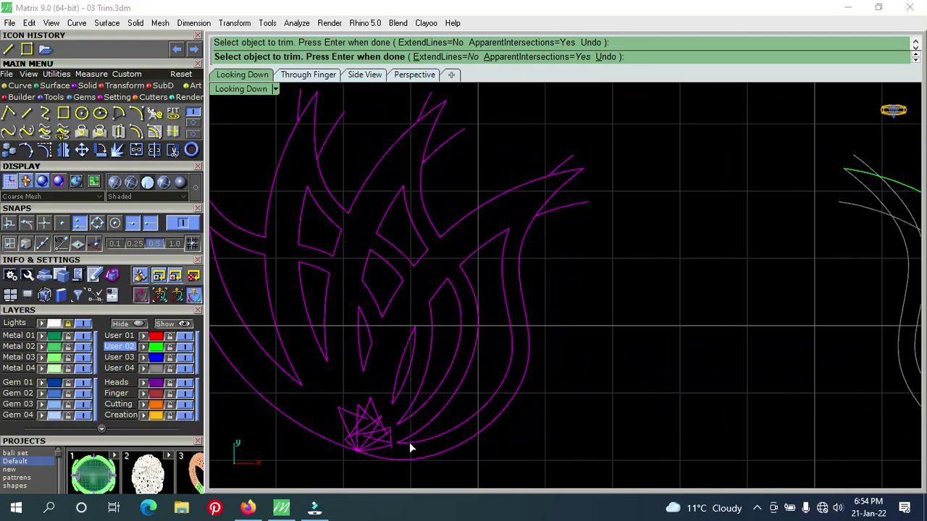
scroll(409, 443, "down", 2)
scroll(409, 442, "down", 3)
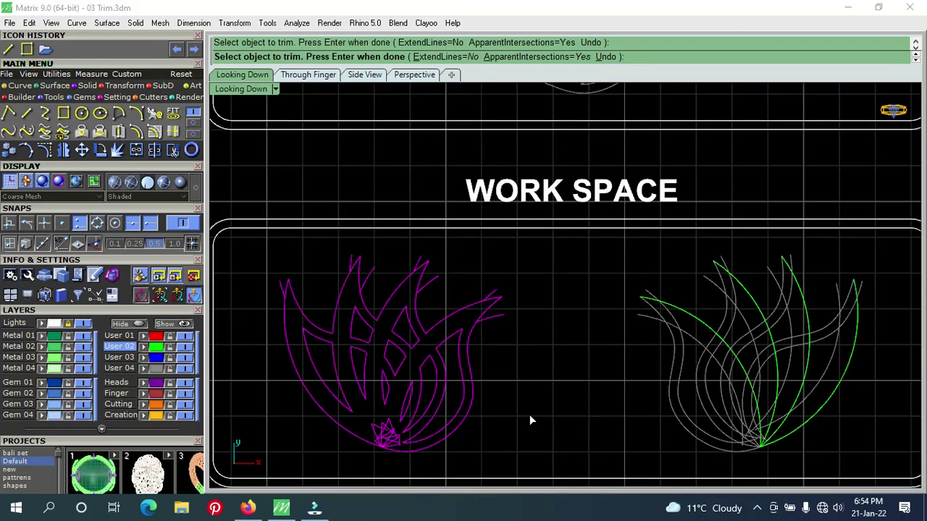
mouse_move(532, 391)
right_mouse_down()
mouse_move(528, 413)
mouse_move(521, 375)
mouse_move(497, 397)
right_mouse_up()
scroll(535, 403, "down", 2)
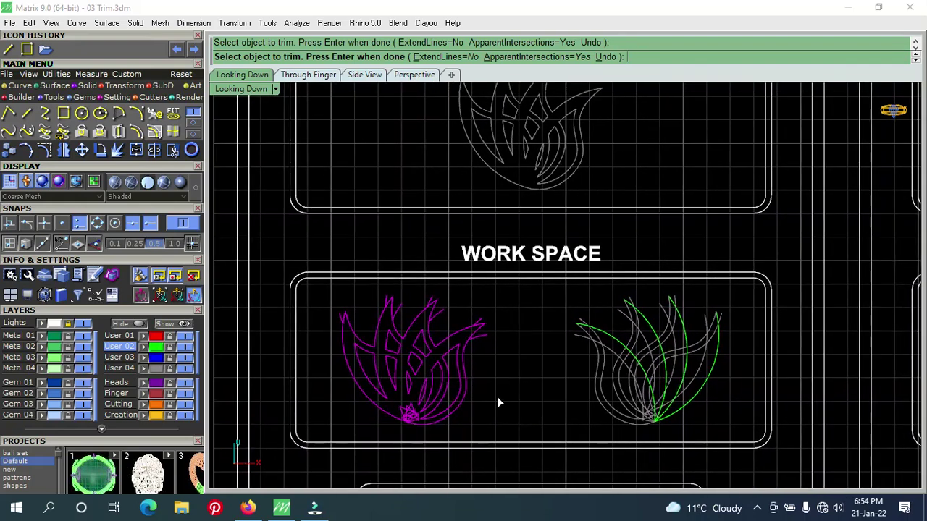
Step: End the trim and delete the first three stray grey curve pieces in the flame
right_click(498, 398)
left_click(498, 398)
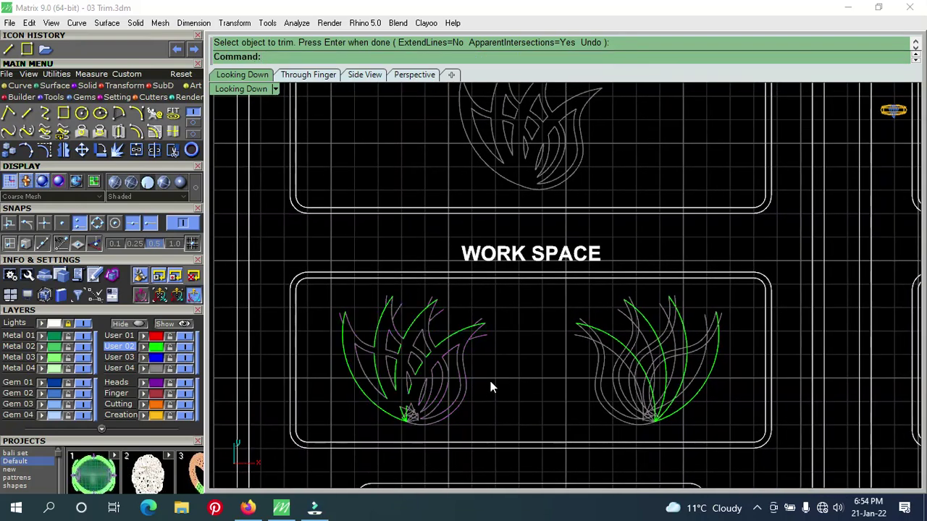
scroll(490, 381, "up", 2)
left_click(475, 316)
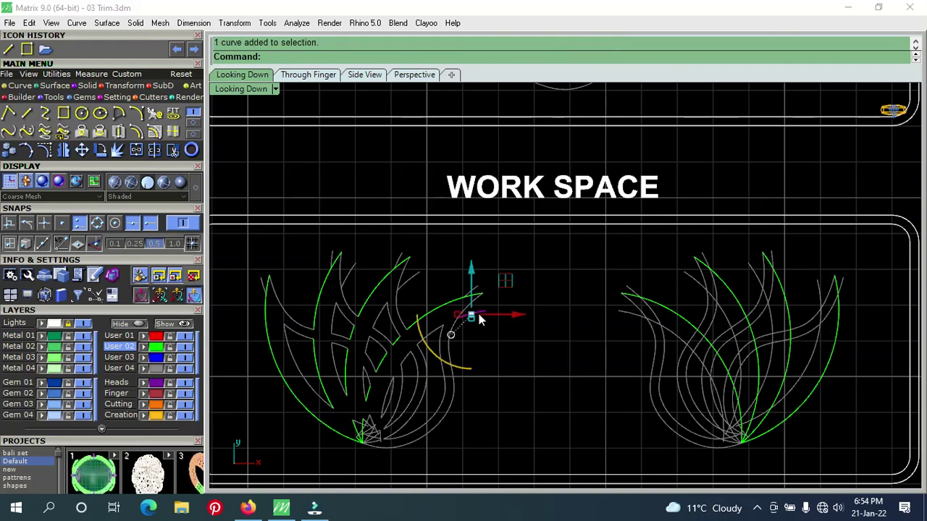
key("Delete")
left_click(474, 294)
key("Delete")
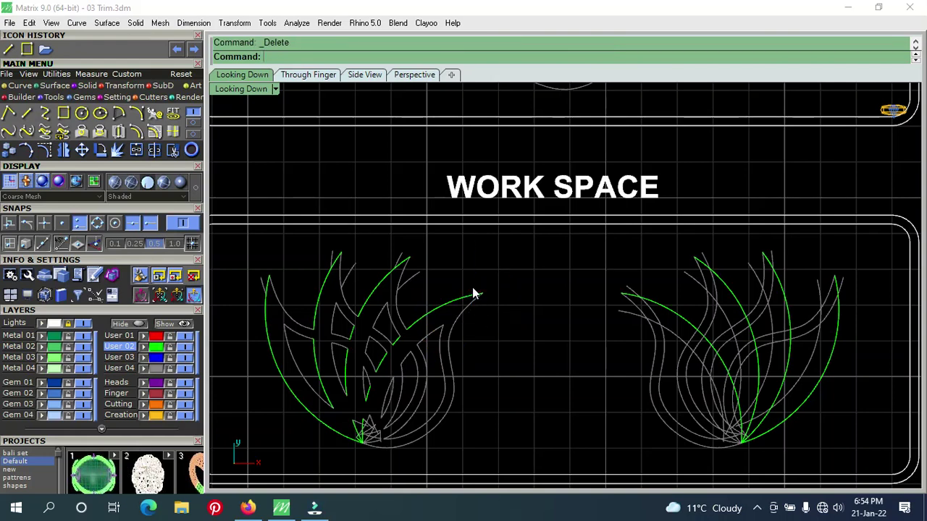
left_click(409, 281)
key("Delete")
Step: Delete four more stray curves and arcs on the flame's left side
scroll(405, 267, "up", 2)
left_click(403, 259)
key("Delete")
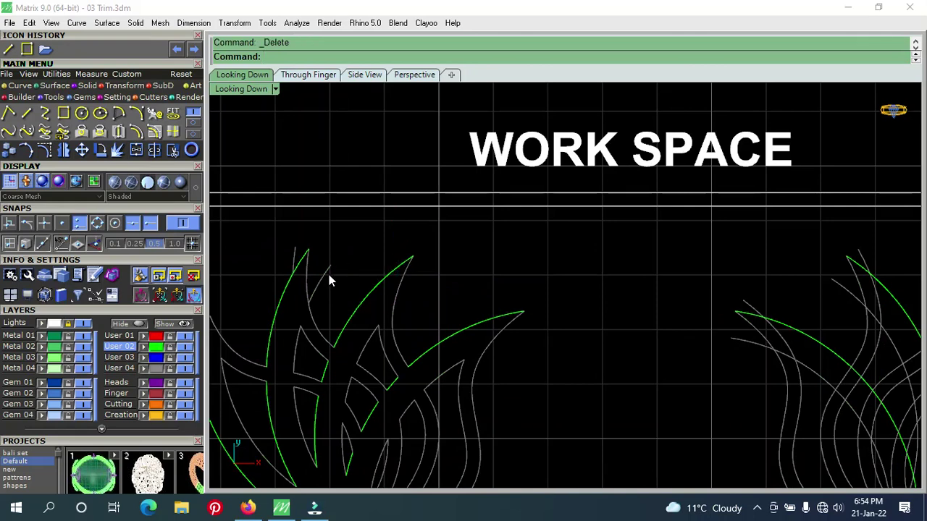
left_click(328, 275)
key("Delete")
right_click_drag(334, 271, 416, 285)
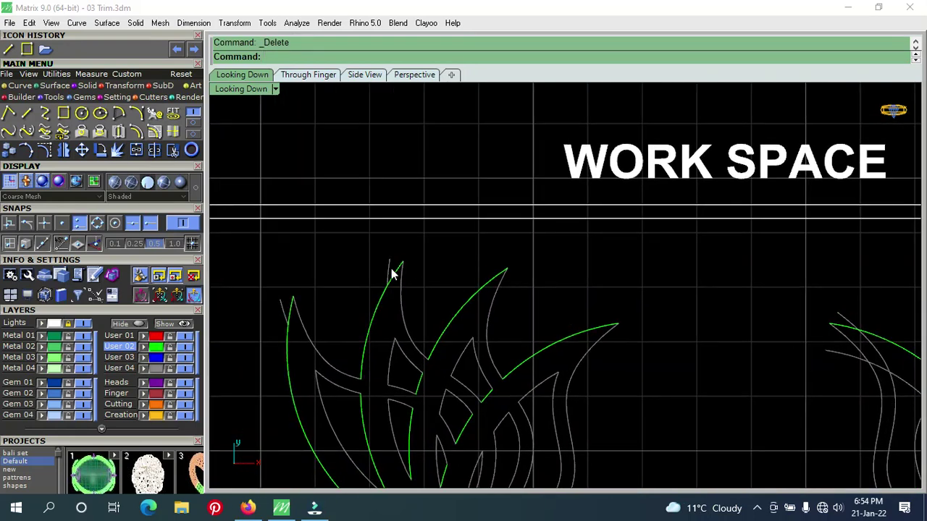
left_click(392, 274)
key("Delete")
left_click(281, 315)
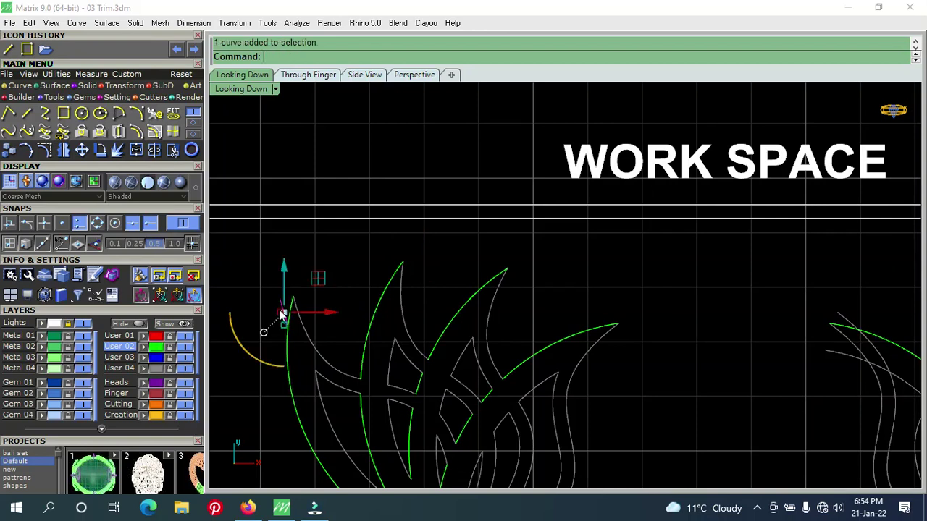
key("Delete")
Step: Delete the small curve clusters and leftover pieces cluttering the flame's base
right_click_drag(451, 390, 437, 244)
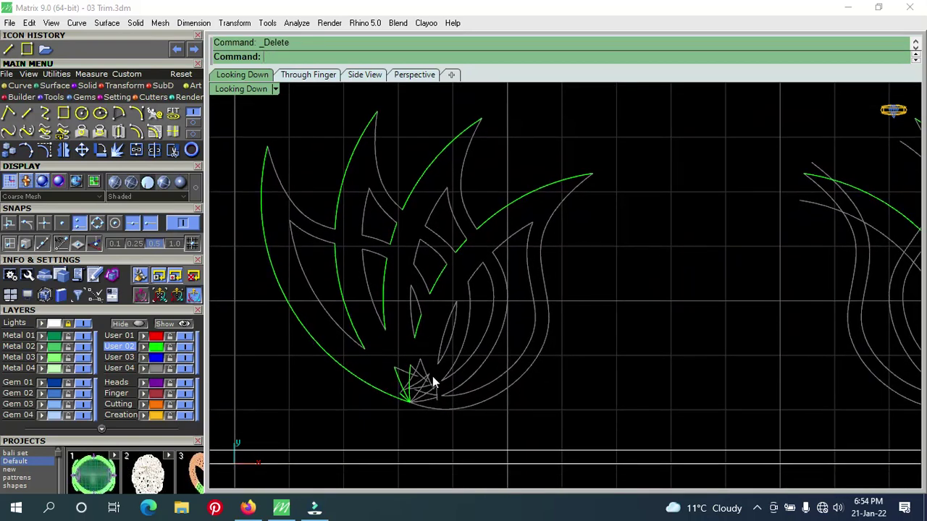
scroll(433, 376, "up", 2)
scroll(420, 402, "up", 2)
left_click_drag(445, 257, 388, 330)
key("Delete")
left_click(356, 329)
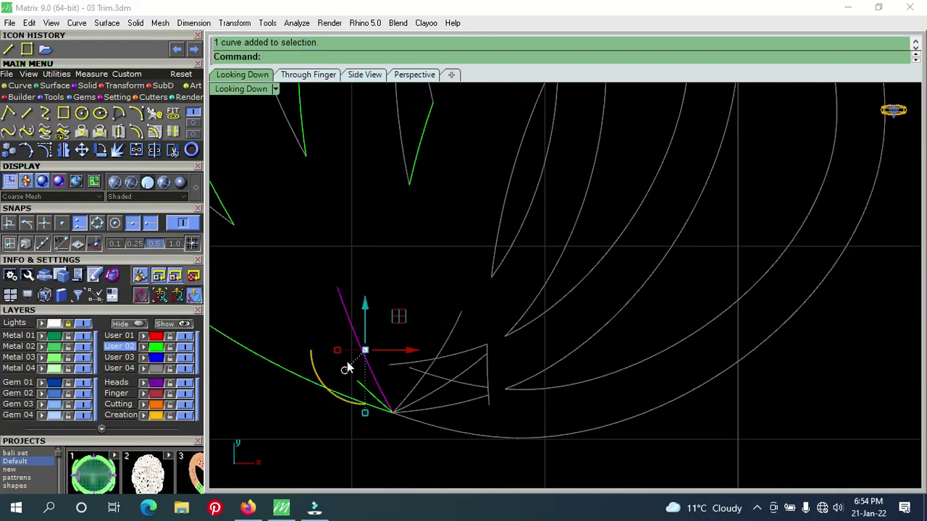
key("Delete")
left_click(364, 385)
key("Delete")
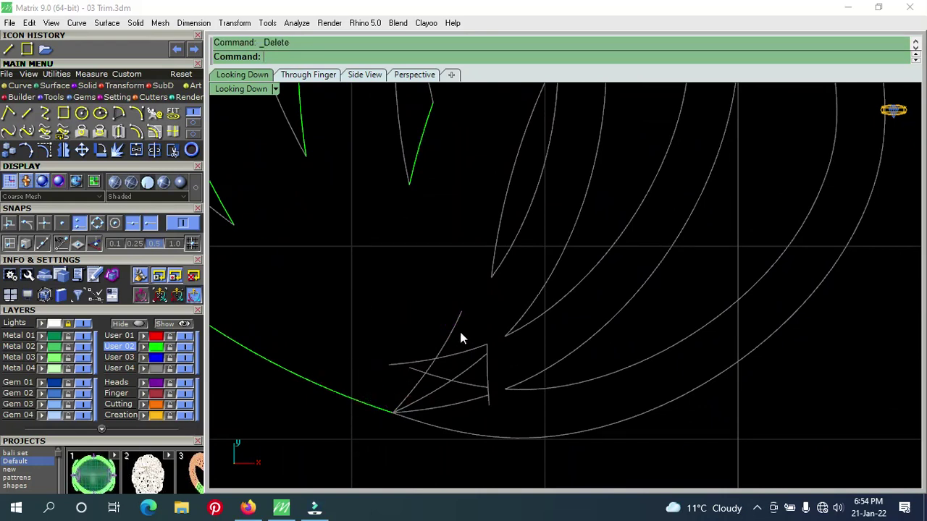
left_click_drag(470, 316, 439, 404)
key("Delete")
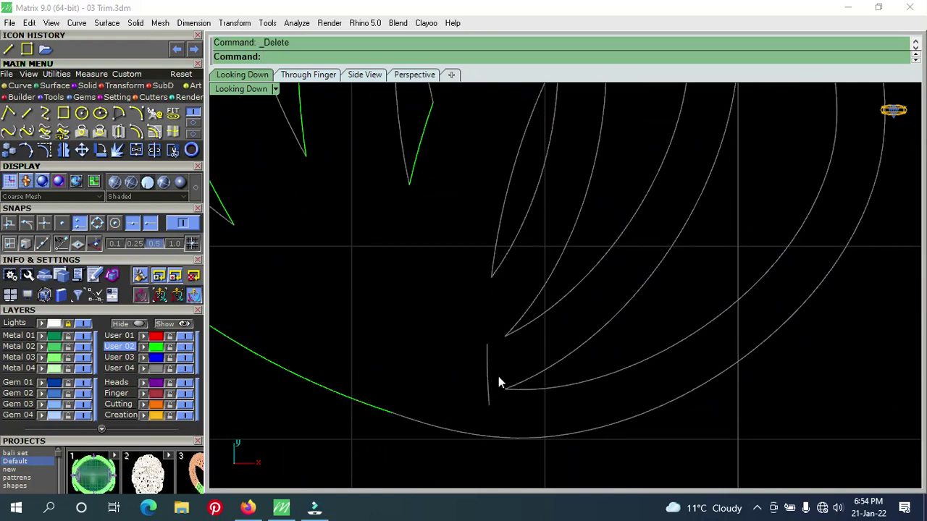
scroll(488, 383, "down", 5)
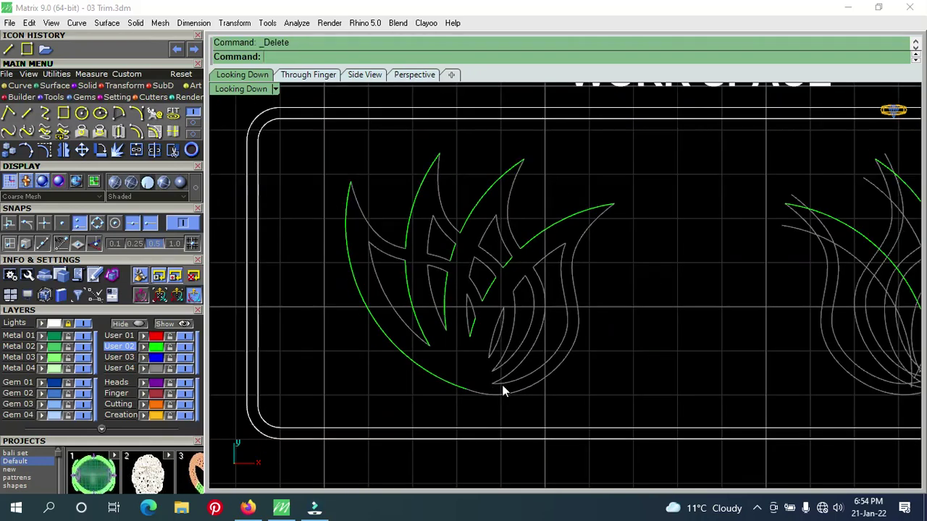
right_click_drag(503, 389, 623, 388)
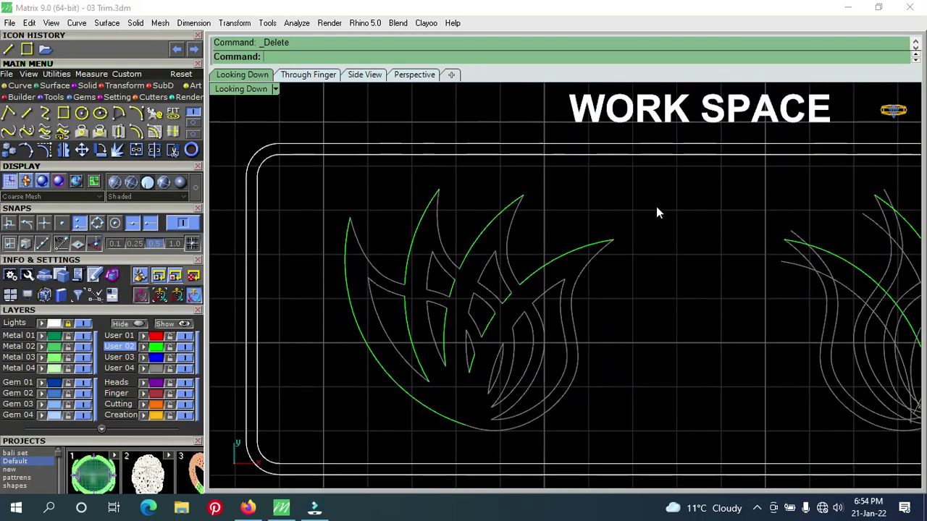
Step: Window-select all 37 flame curves to check them, deselect, and zoom out over both flame panels
left_click_drag(657, 209, 306, 445)
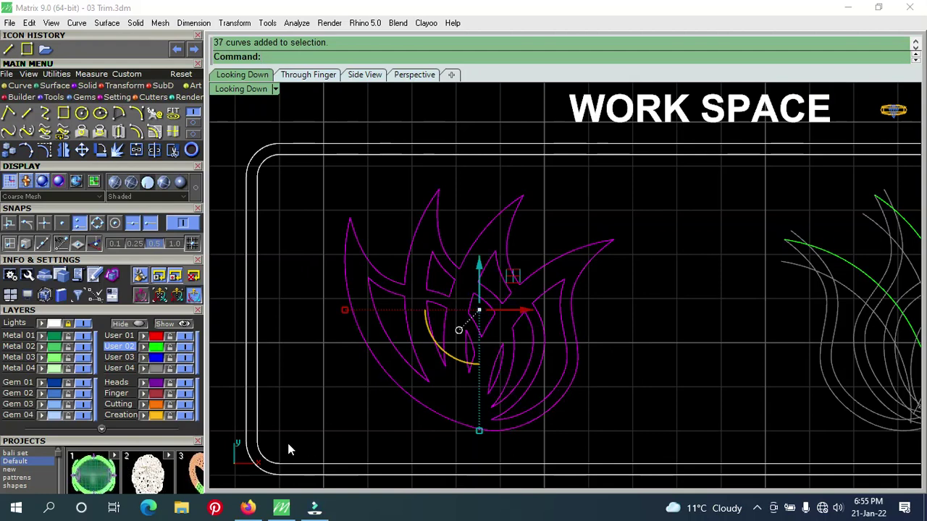
key("Escape")
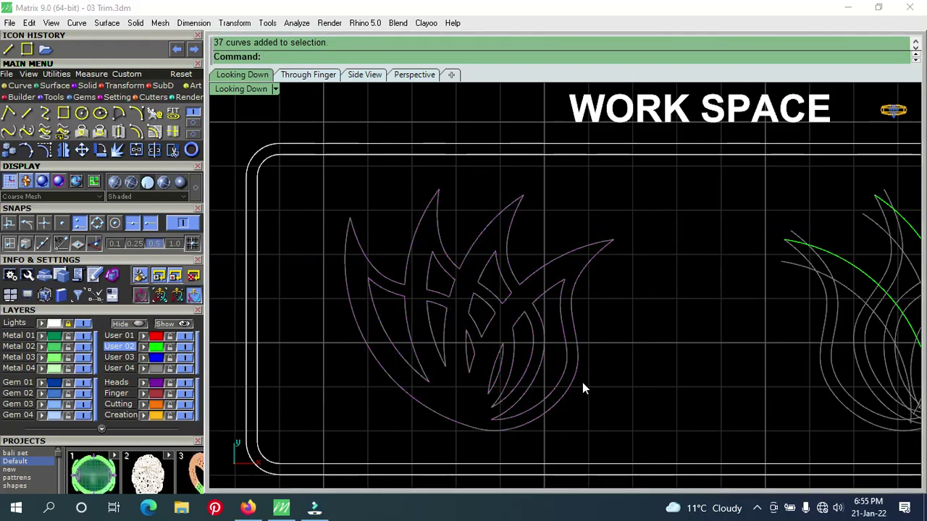
scroll(678, 377, "down", 2)
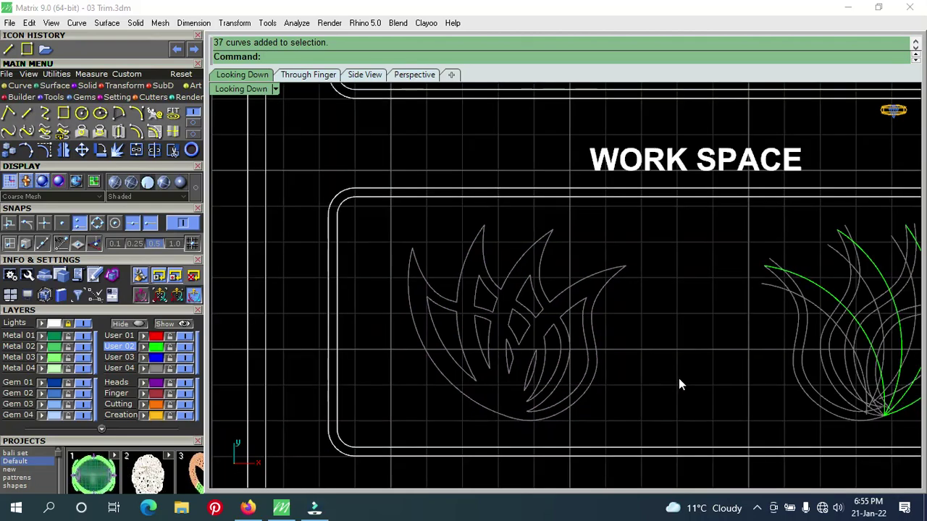
right_click_drag(679, 378, 566, 428)
scroll(603, 418, "down", 2)
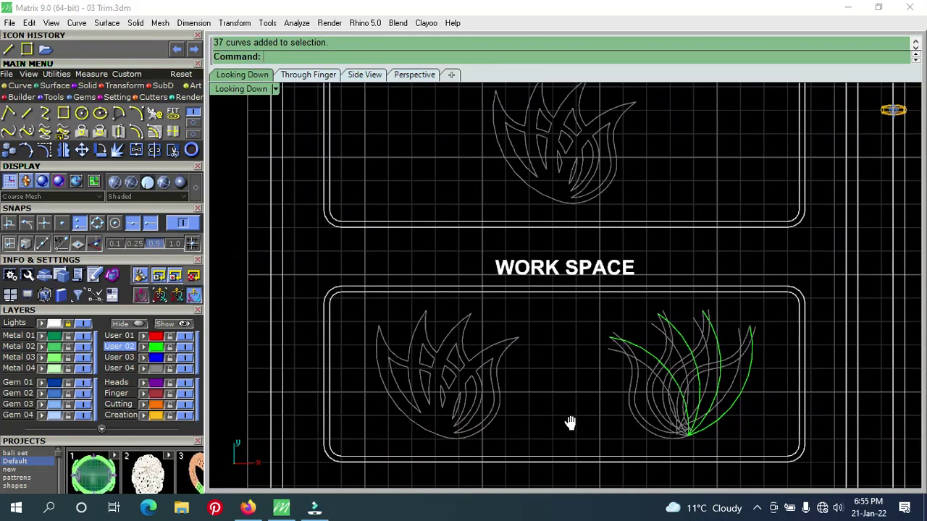
right_click_drag(565, 428, 558, 434)
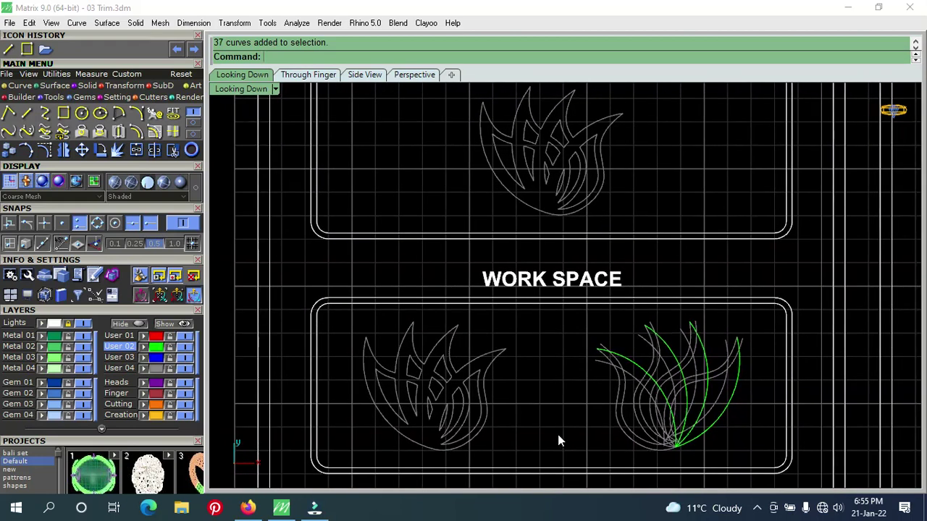
scroll(558, 434, "down", 2)
Step: Bring Demo #5 into view, trial-select its work-space curves, then clear and reframe
mouse_move(790, 428)
right_mouse_down()
mouse_move(399, 420)
mouse_move(297, 412)
mouse_move(262, 399)
right_mouse_up()
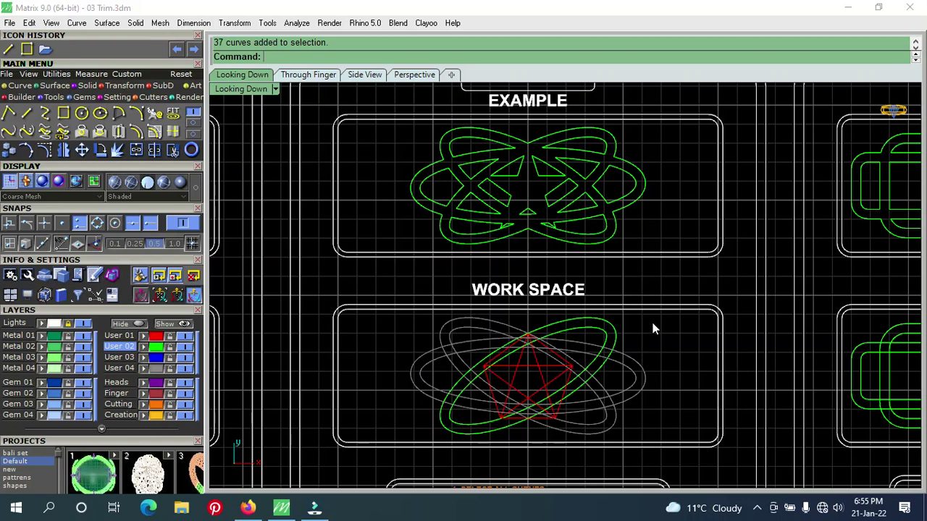
left_click_drag(653, 325, 374, 434)
left_click_drag(373, 434, 373, 439)
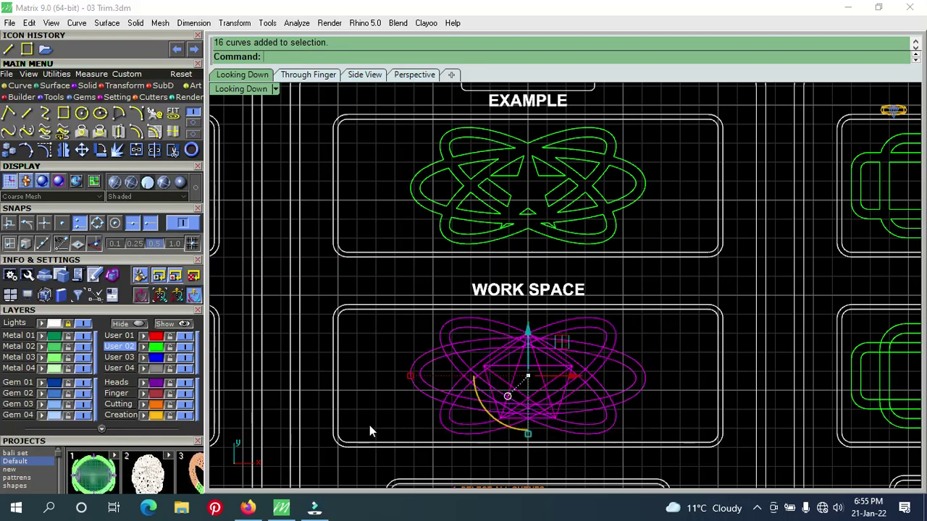
key("Escape")
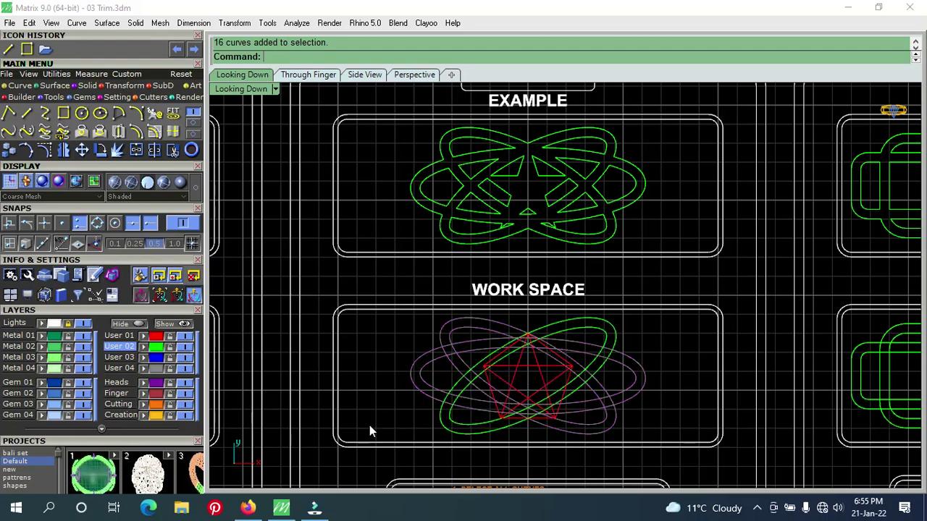
mouse_move(689, 387)
right_mouse_down()
mouse_move(423, 386)
mouse_move(717, 364)
mouse_move(710, 372)
right_mouse_up()
scroll(422, 388, "down", 3)
scroll(570, 370, "up", 3)
scroll(569, 369, "up", 2)
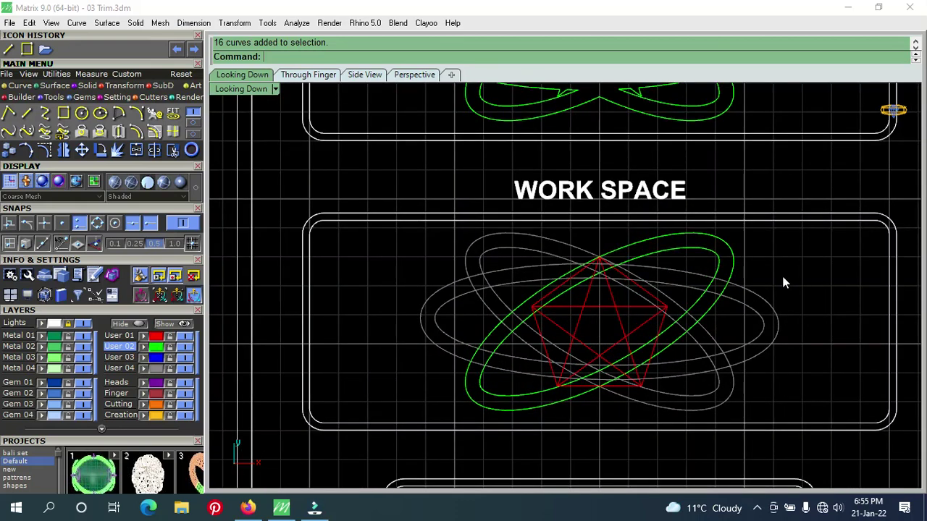
Step: Select all 16 ellipse and pentagram curves and start Trim with them as cutters
left_click_drag(798, 236, 355, 420)
scroll(359, 395, "down", 2)
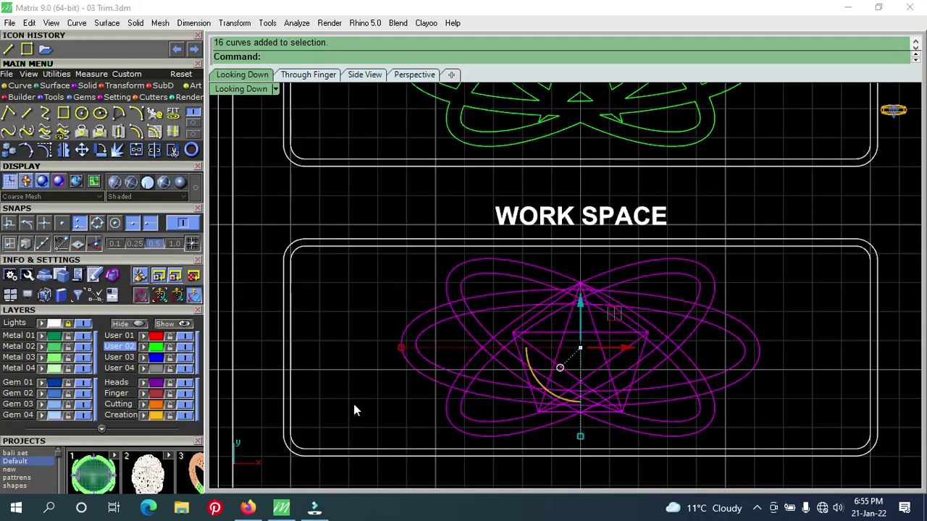
scroll(353, 405, "down", 1)
scroll(354, 410, "down", 1)
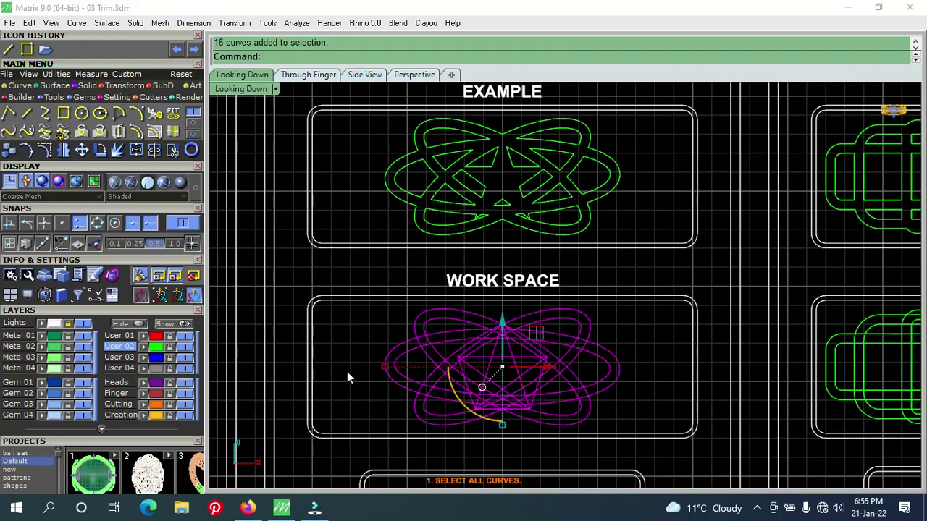
left_click(173, 150)
Step: Trim three overlapping magenta ellipse segments, including a short one near the star
left_click(420, 335)
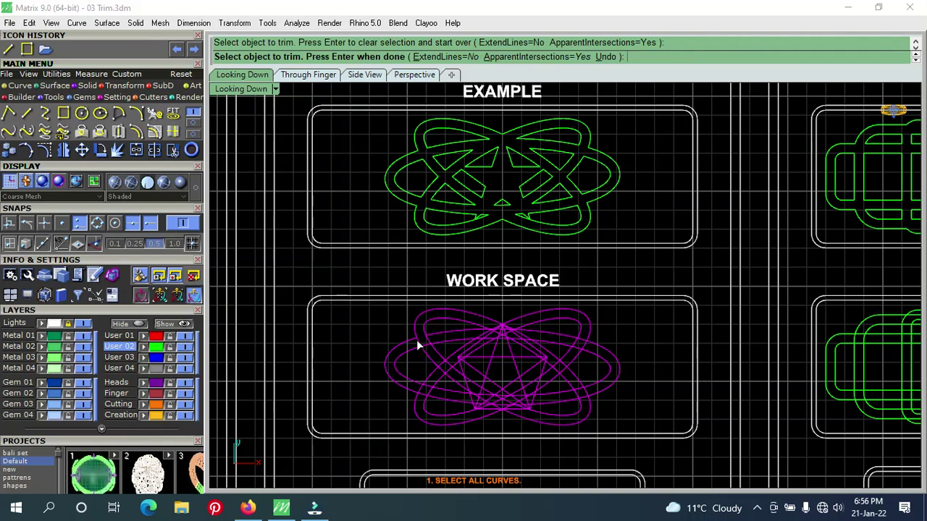
left_click(417, 348)
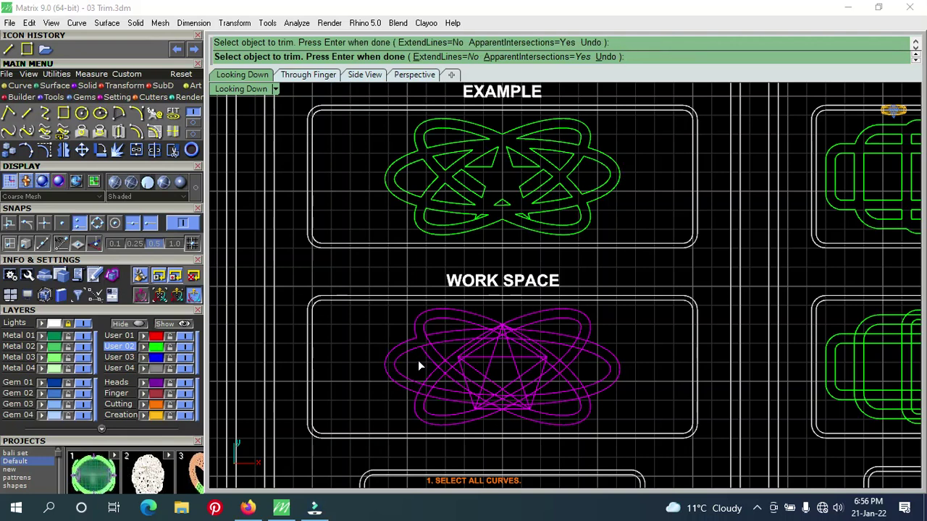
left_click(425, 351)
right_click_drag(434, 377, 430, 391)
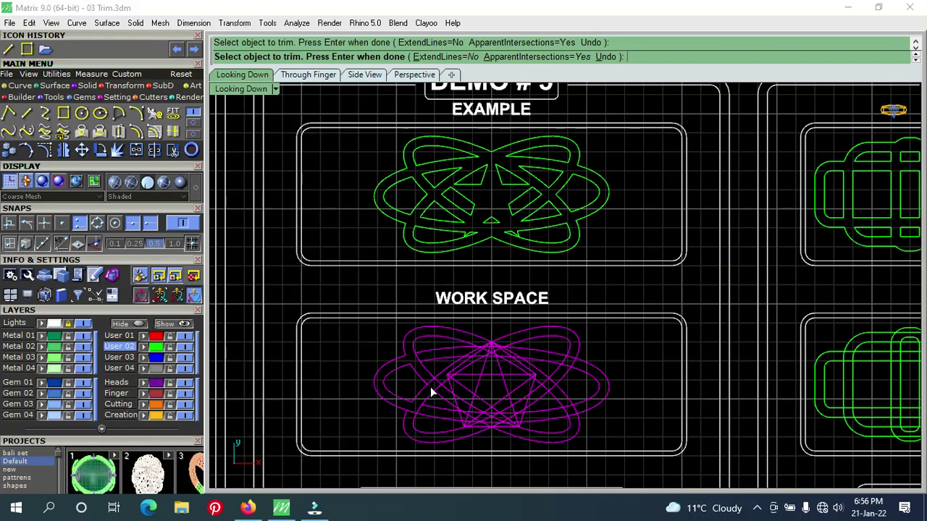
right_click_drag(427, 381, 419, 400)
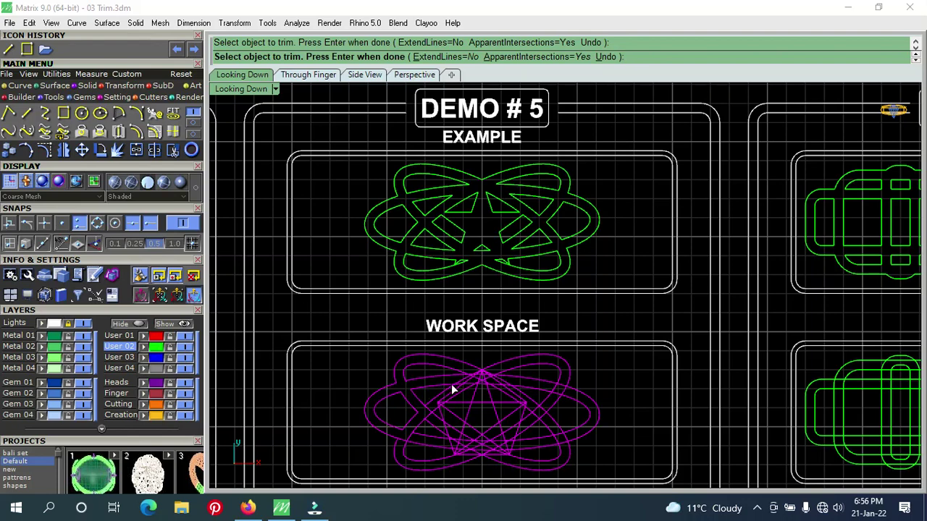
Step: Zoom in and trim two more stray overlapping magenta curve pieces
scroll(462, 382, "up", 8)
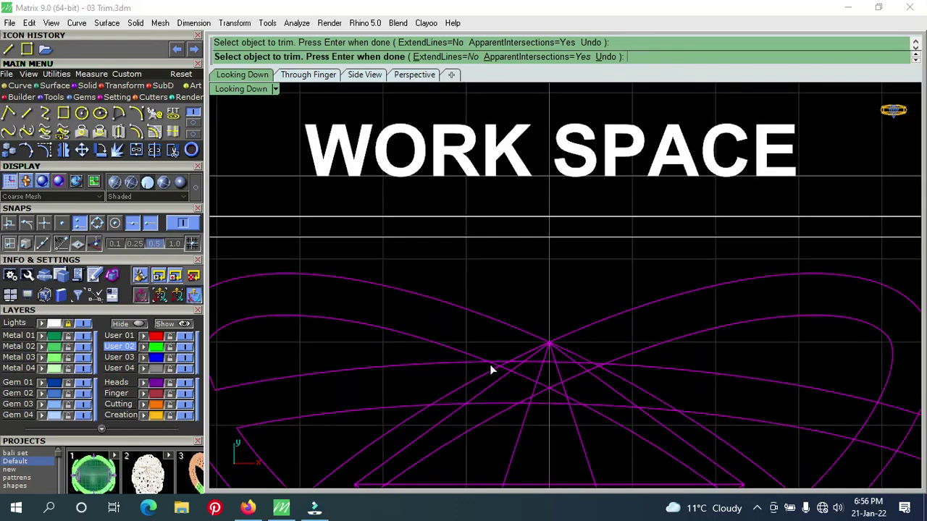
left_click(489, 370)
scroll(487, 371, "up", 1)
scroll(487, 366, "up", 2)
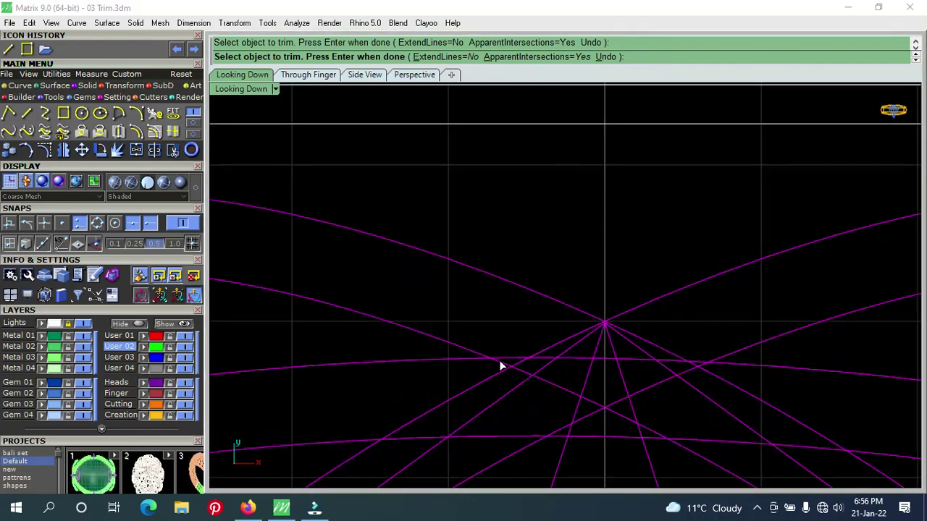
scroll(496, 368, "down", 3)
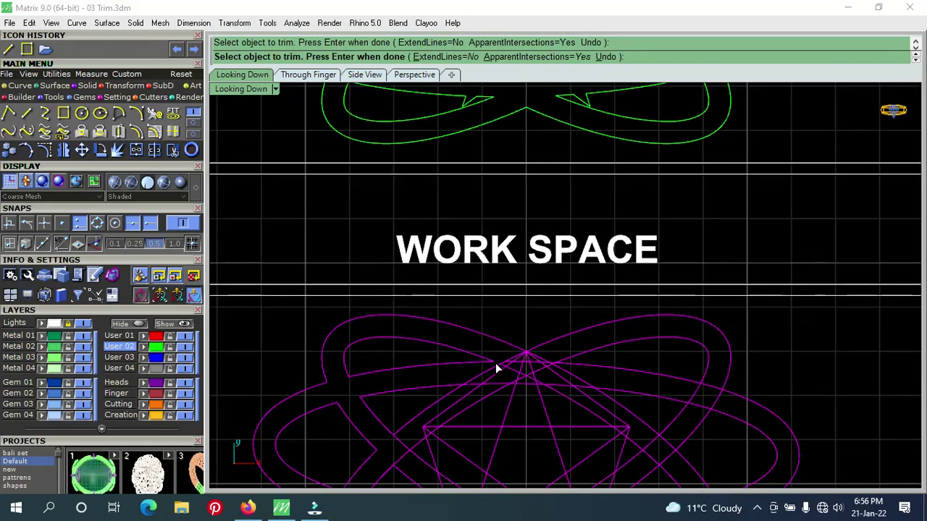
scroll(496, 364, "down", 2)
scroll(494, 369, "down", 2)
scroll(495, 373, "down", 1)
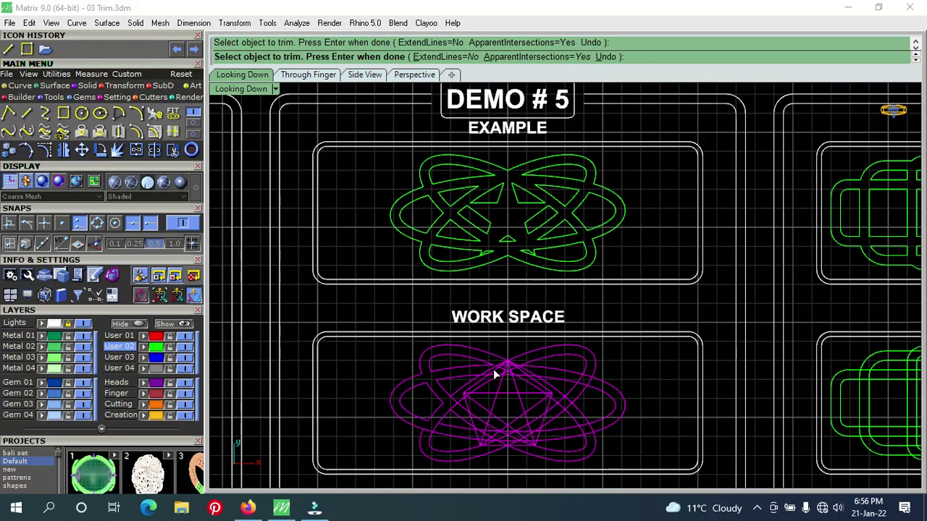
scroll(484, 388, "up", 1)
scroll(471, 378, "up", 1)
scroll(458, 369, "up", 1)
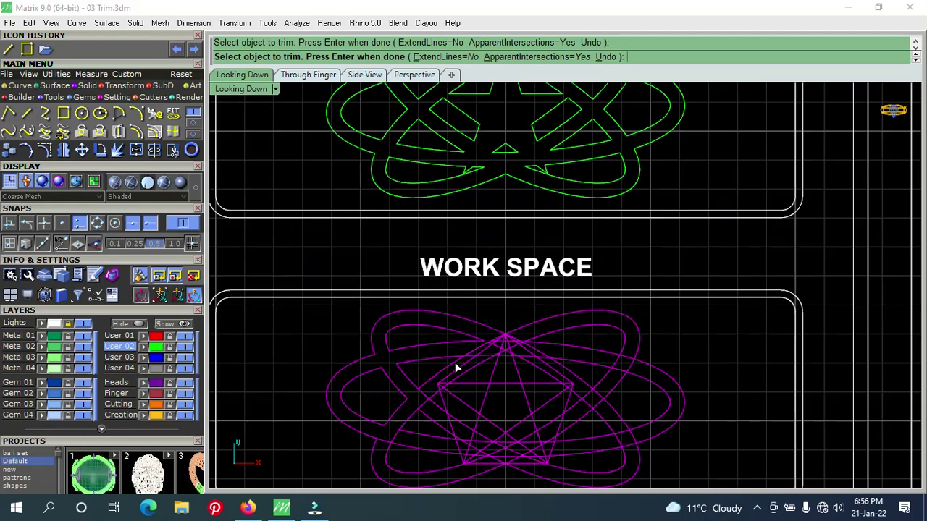
scroll(463, 365, "up", 1)
left_click(478, 352)
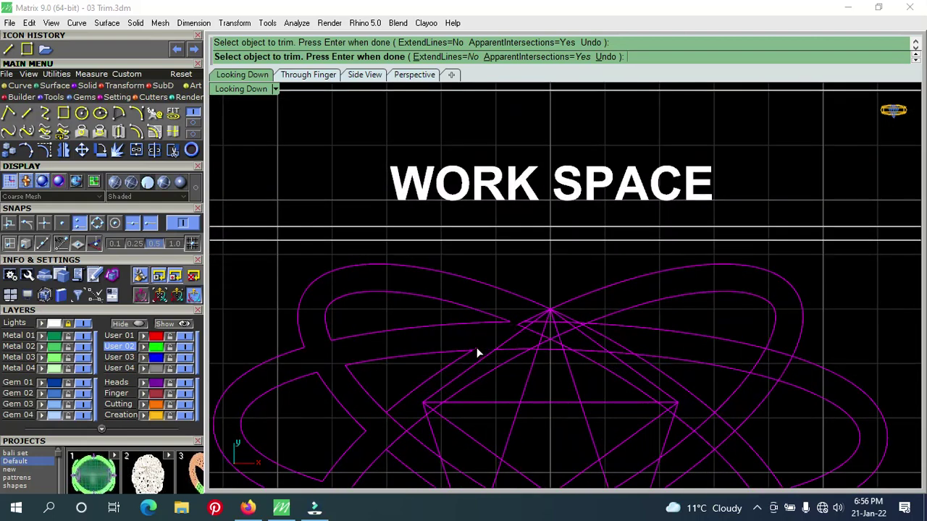
Step: Zoom and pan across the work space to compare the magenta pattern with the green example
key("Down")
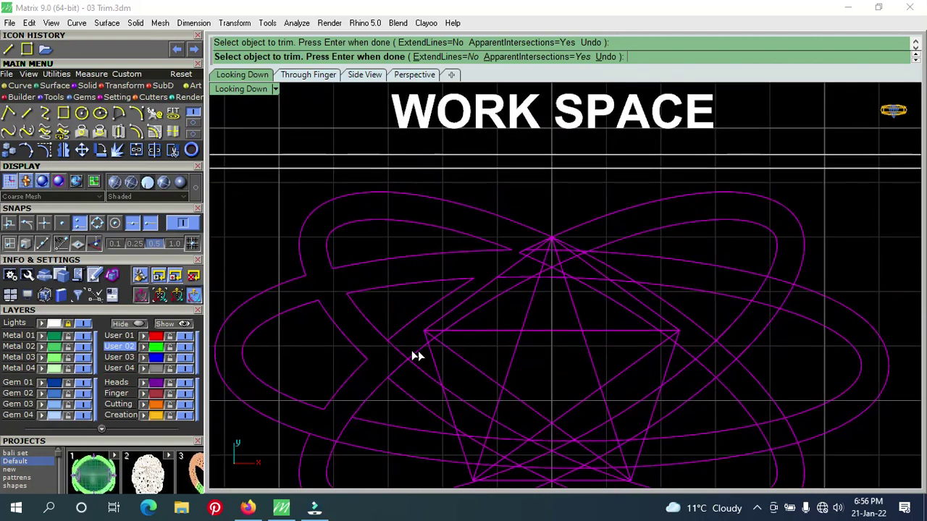
scroll(397, 353, "down", 1)
scroll(397, 353, "down", 1)
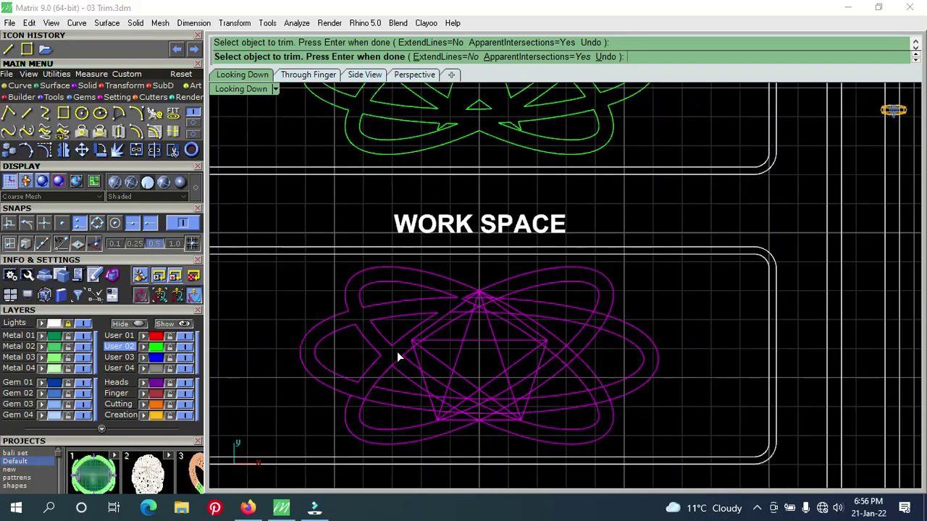
scroll(396, 352, "down", 1)
scroll(444, 356, "down", 1)
scroll(457, 363, "down", 2)
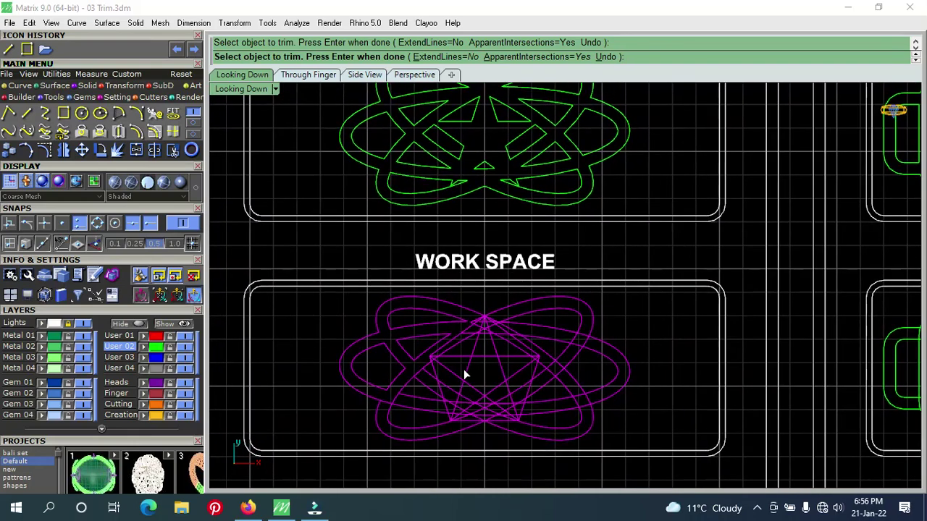
scroll(464, 369, "down", 1)
scroll(465, 370, "down", 1)
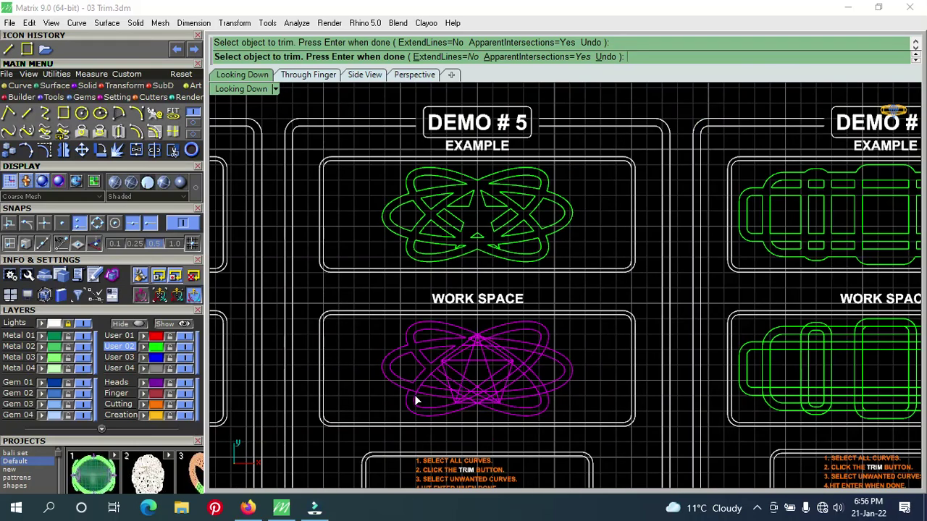
scroll(412, 398, "up", 1)
scroll(412, 397, "up", 1)
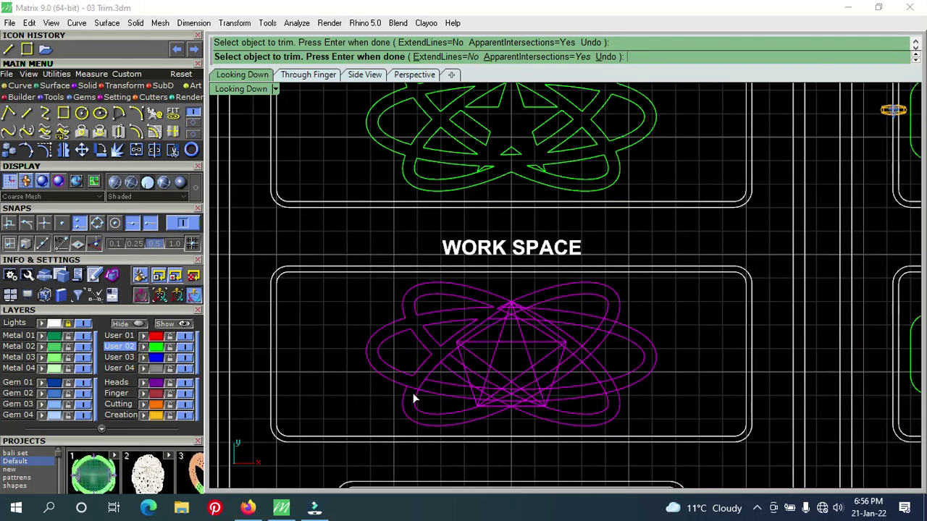
scroll(413, 393, "up", 1)
right_click_drag(433, 410, 424, 414)
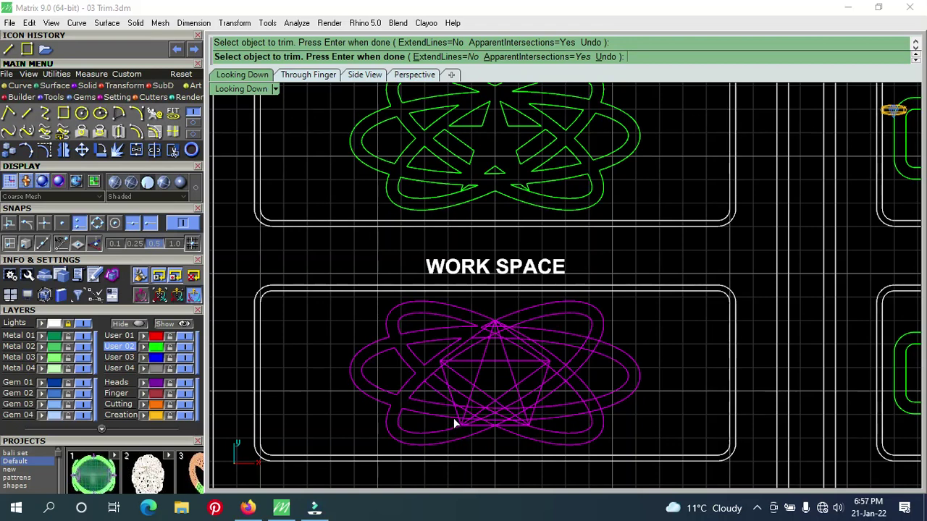
scroll(454, 416, "up", 3)
scroll(454, 411, "up", 4)
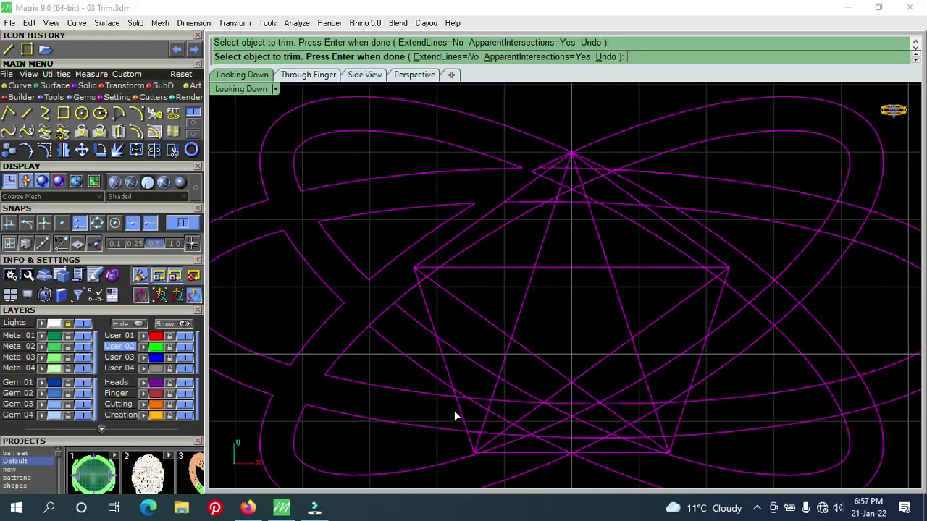
scroll(456, 401, "up", 3)
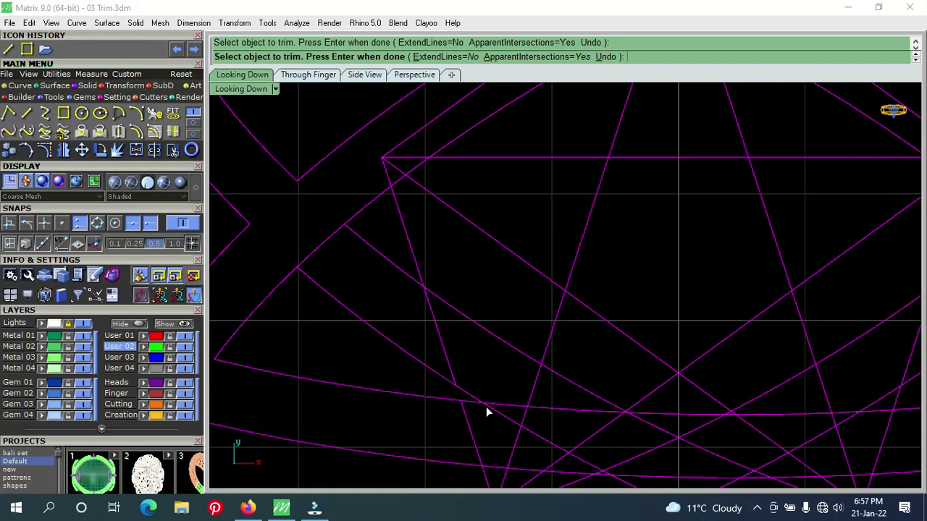
scroll(485, 405, "down", 3)
scroll(485, 405, "down", 3)
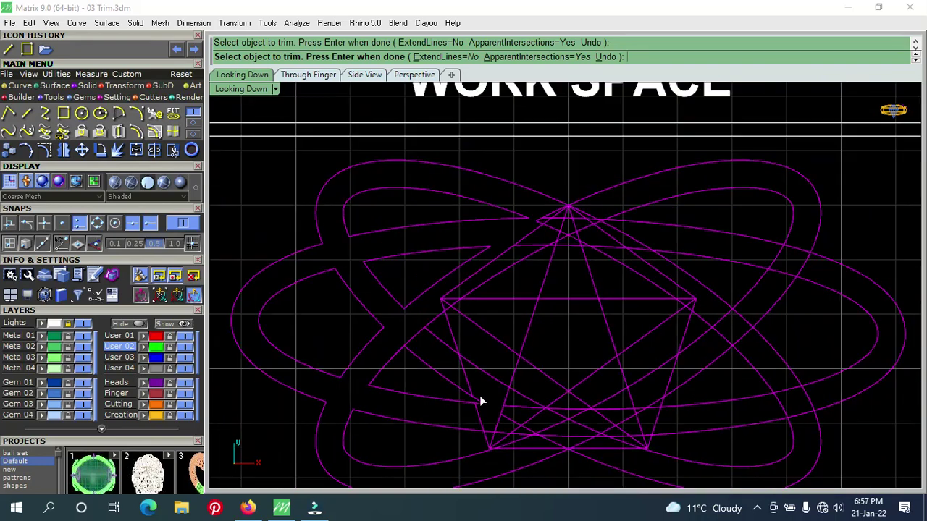
scroll(481, 391, "up", 1)
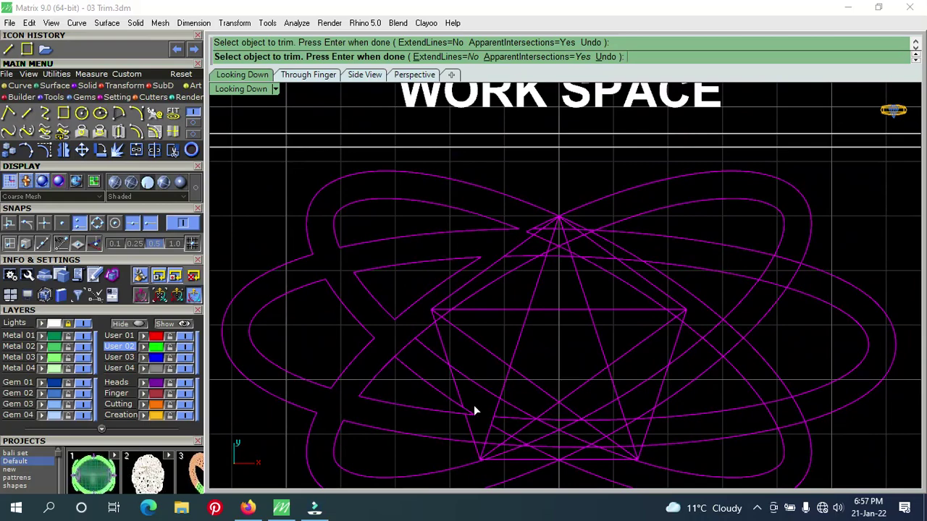
scroll(474, 405, "down", 2)
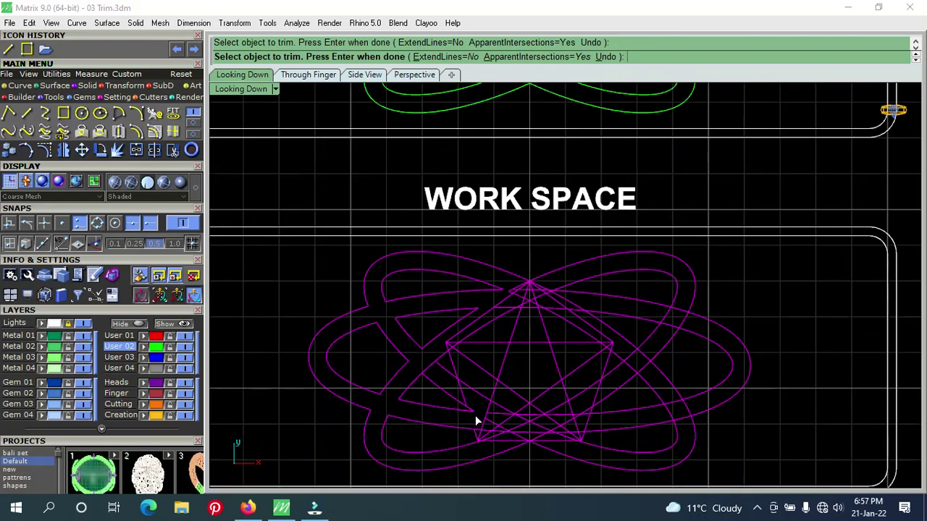
scroll(471, 398, "down", 1)
scroll(467, 416, "down", 2)
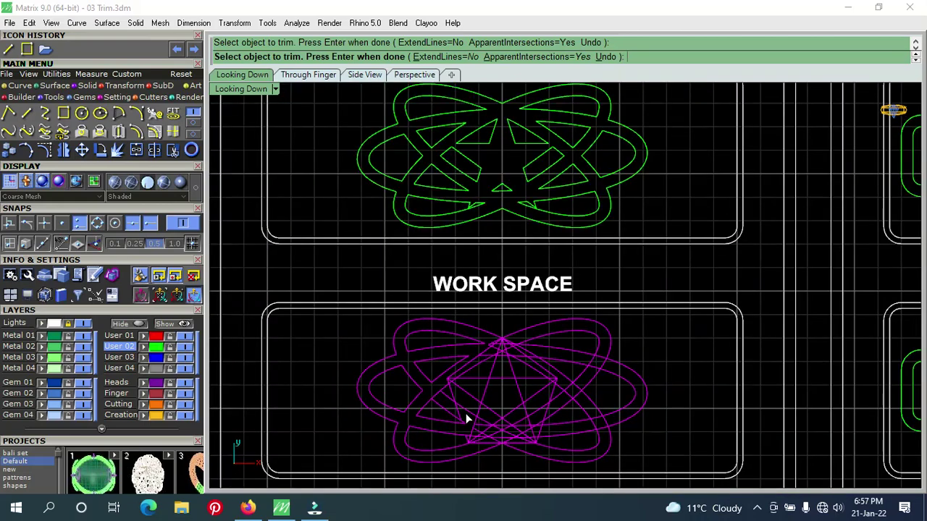
scroll(465, 416, "up", 1)
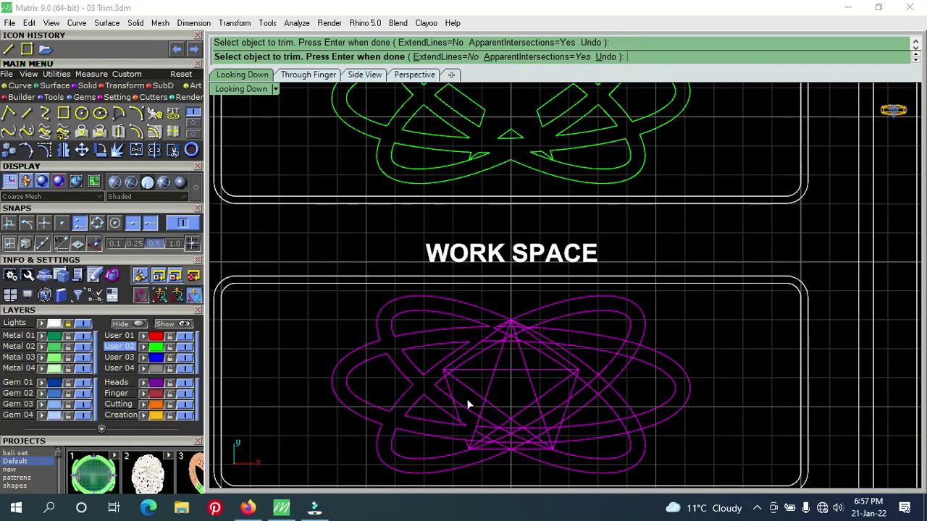
scroll(467, 405, "down", 2)
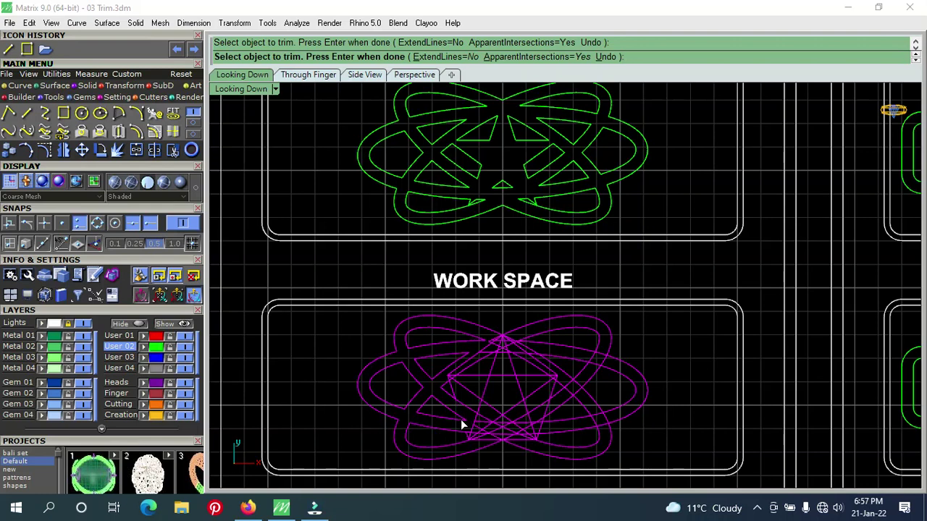
scroll(460, 410, "up", 2)
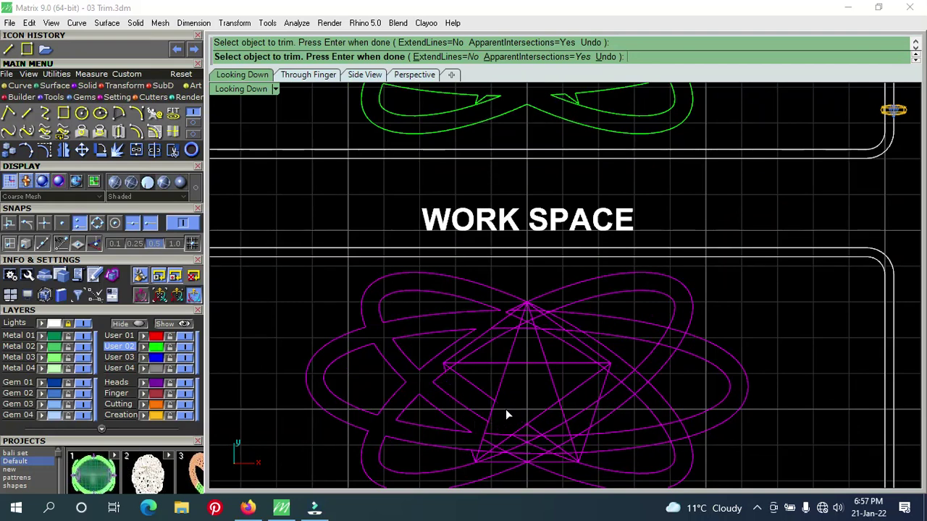
right_click_drag(482, 370, 467, 391)
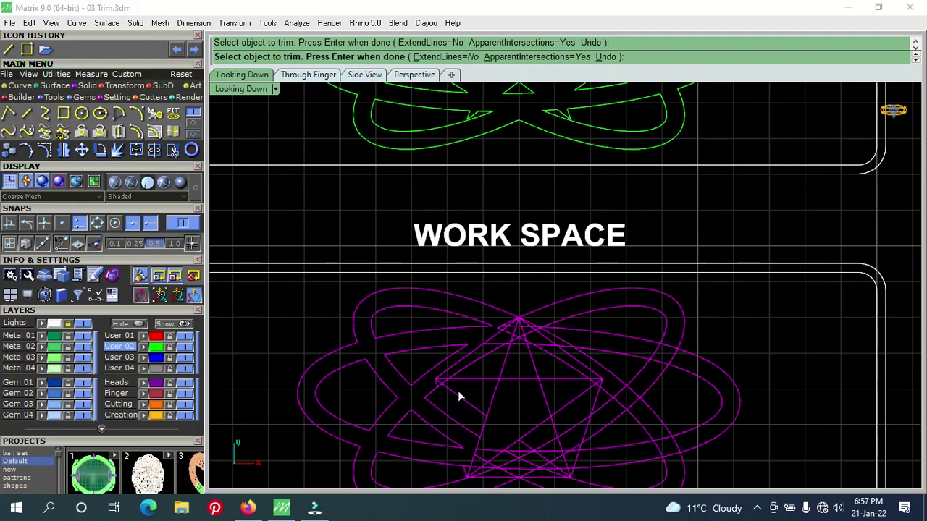
scroll(448, 384, "down", 3)
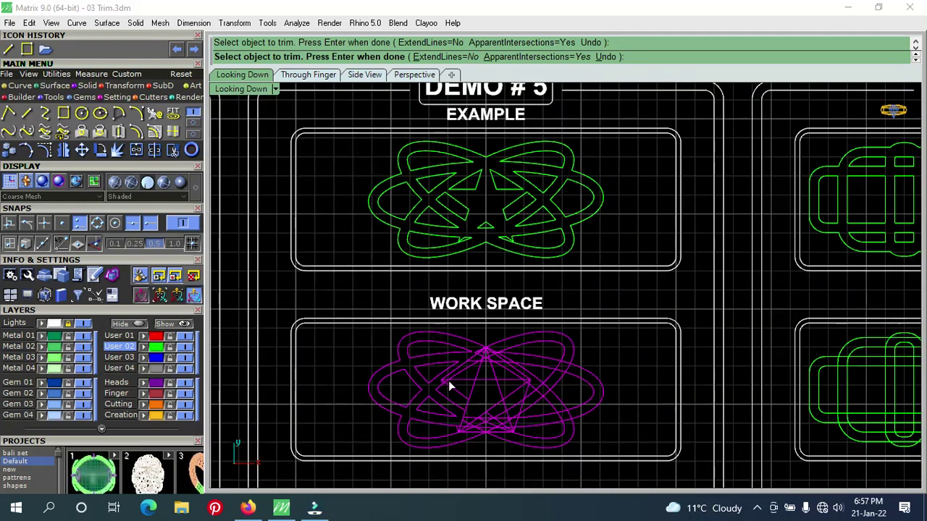
scroll(449, 379, "up", 2)
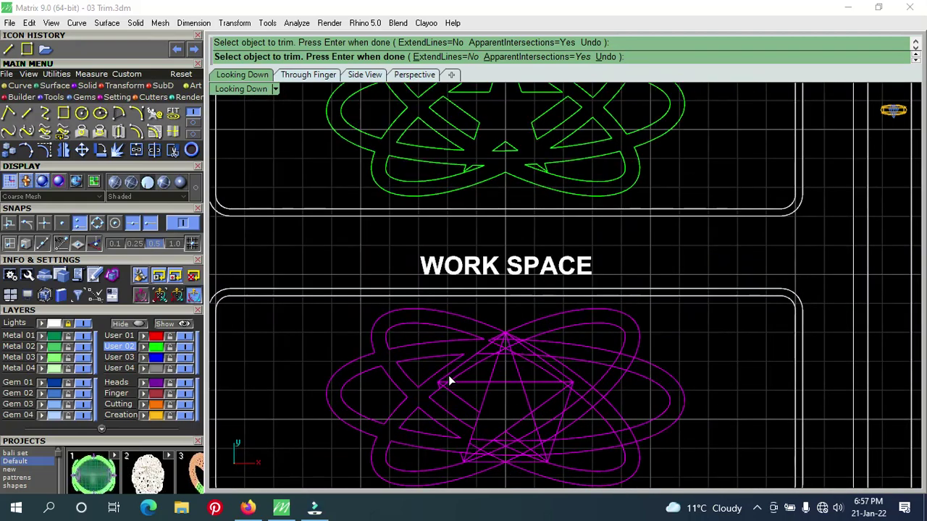
scroll(449, 380, "down", 1)
right_click_drag(464, 392, 444, 420)
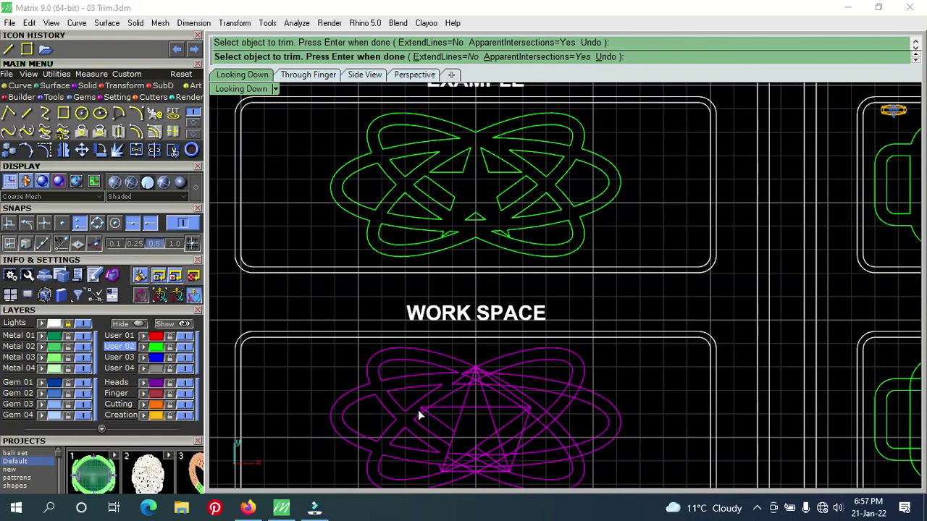
scroll(420, 410, "up", 3)
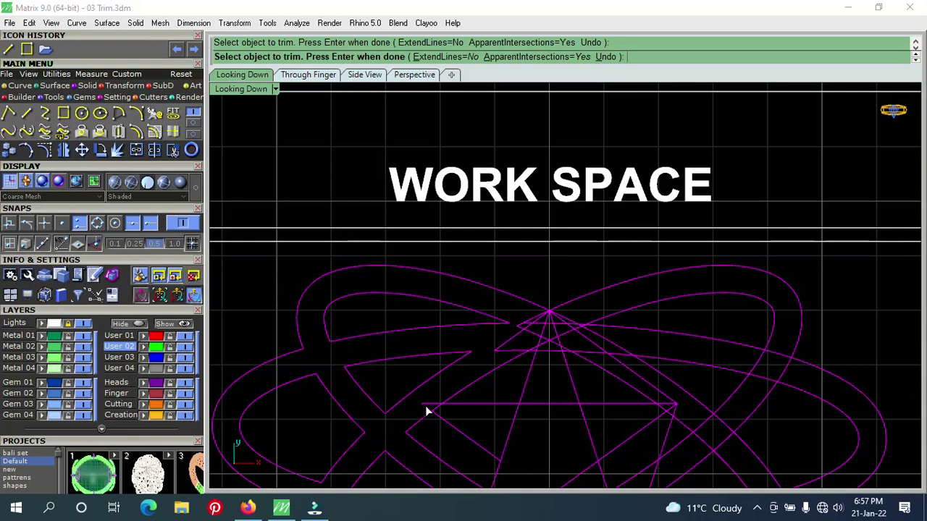
mouse_move(527, 447)
right_mouse_down()
mouse_move(501, 403)
mouse_move(491, 419)
right_mouse_up()
left_click(465, 420)
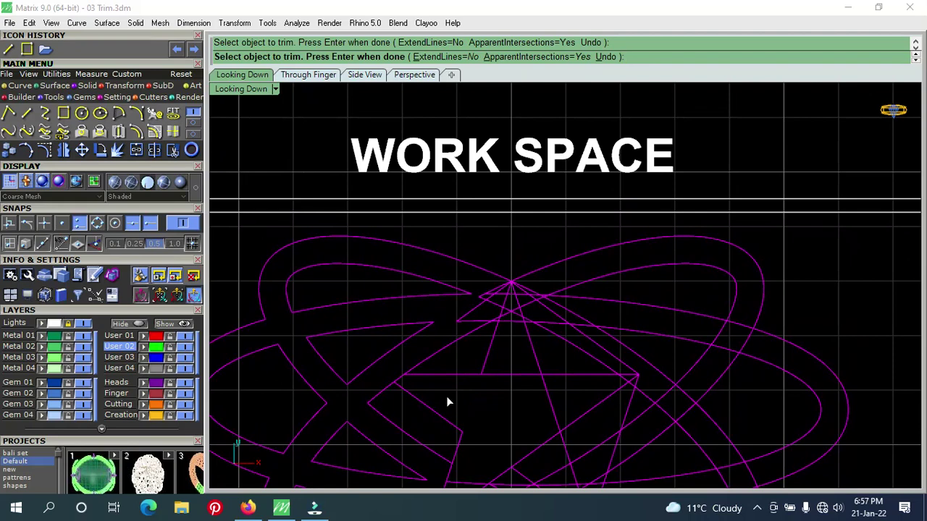
right_click_drag(497, 404, 475, 425)
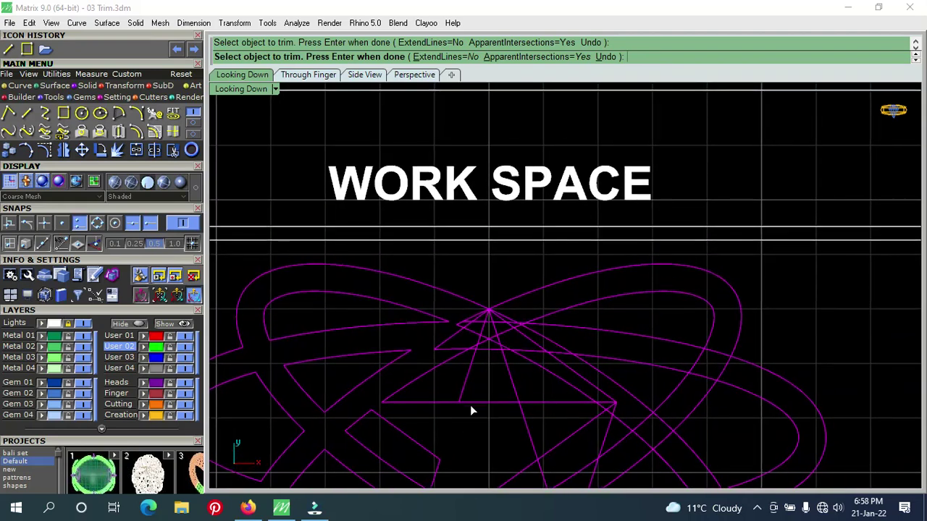
left_click(471, 402)
scroll(489, 401, "down", 1)
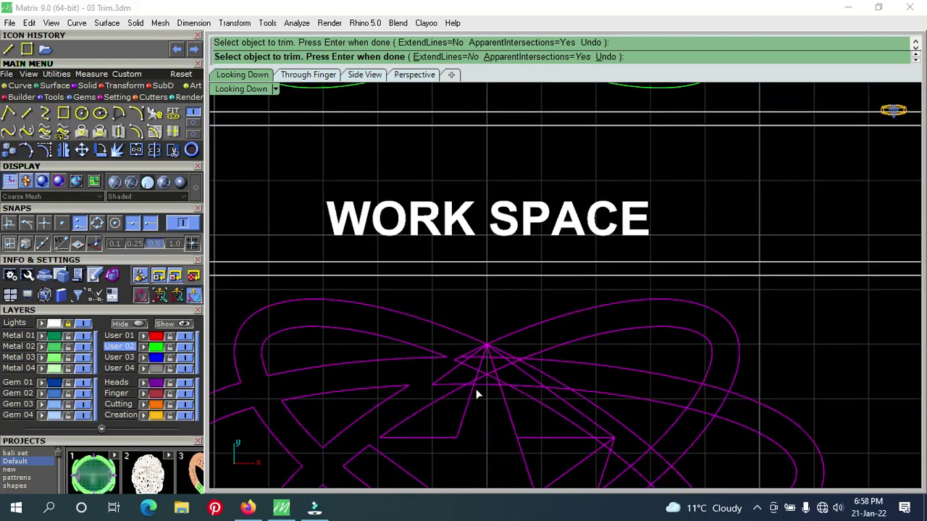
scroll(477, 395, "up", 3)
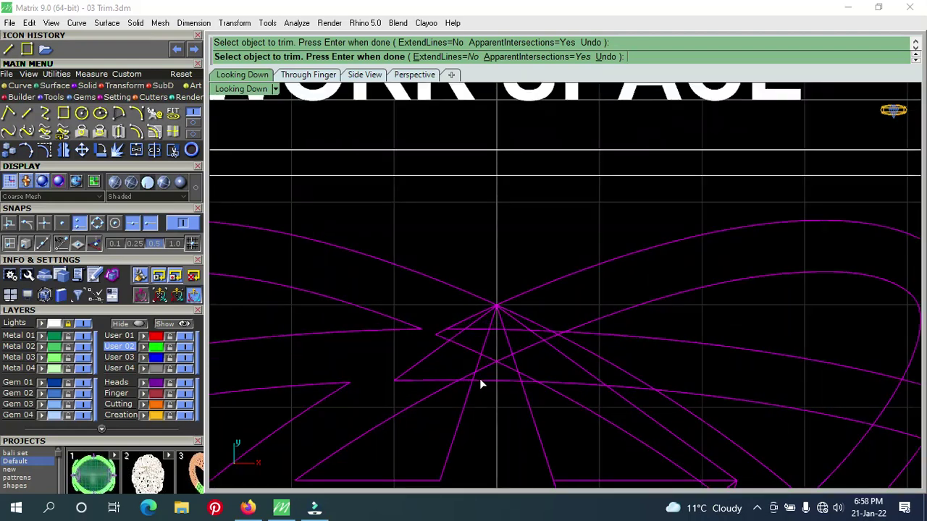
left_click(479, 379)
left_click(436, 379)
scroll(464, 384, "up", 1)
scroll(464, 380, "up", 2)
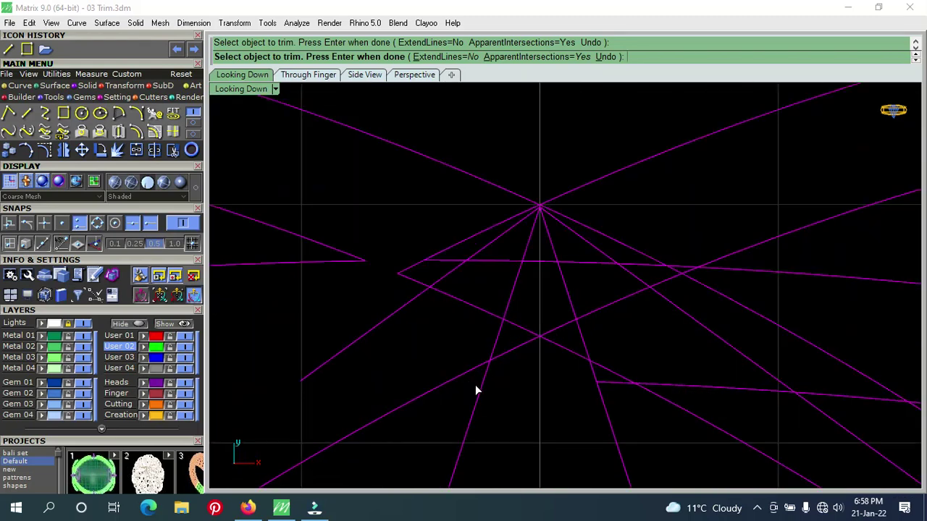
scroll(501, 365, "down", 3)
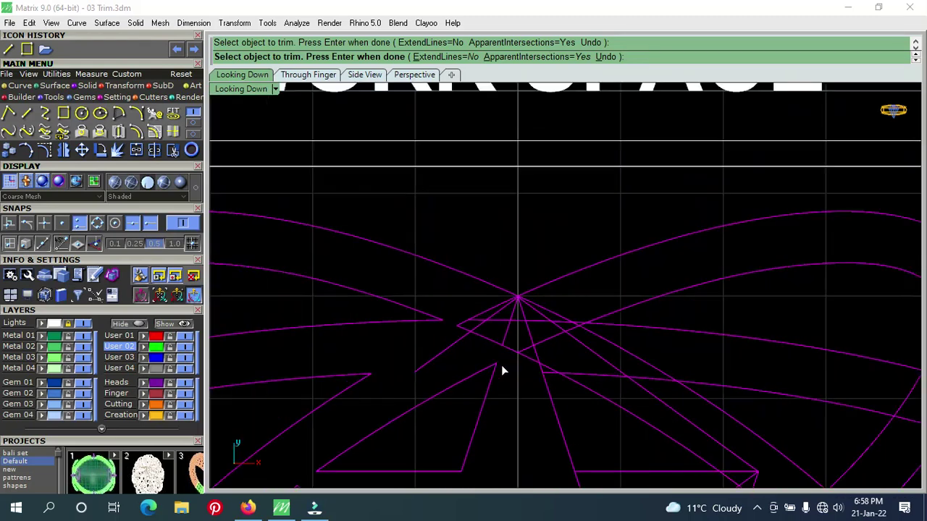
scroll(501, 365, "down", 1)
scroll(502, 384, "down", 1)
right_click_drag(502, 416, 493, 369)
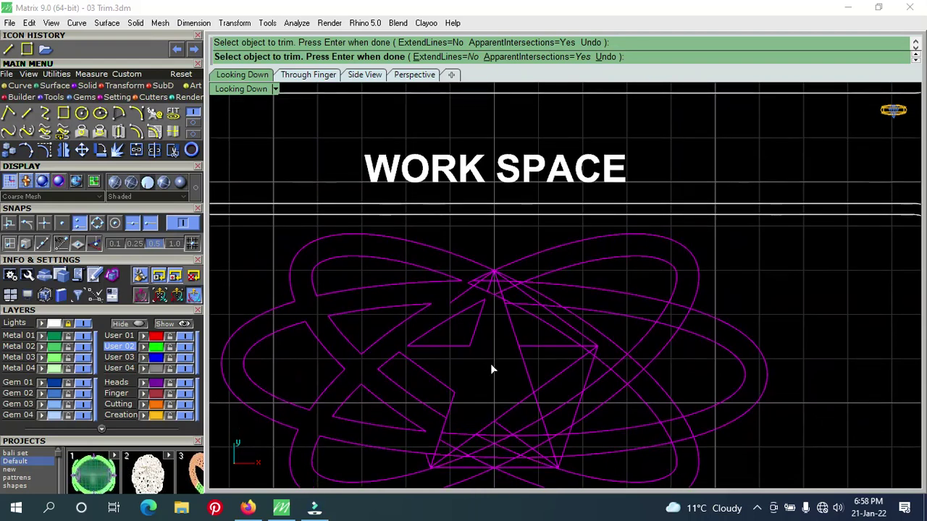
scroll(491, 369, "down", 1)
scroll(462, 422, "up", 1)
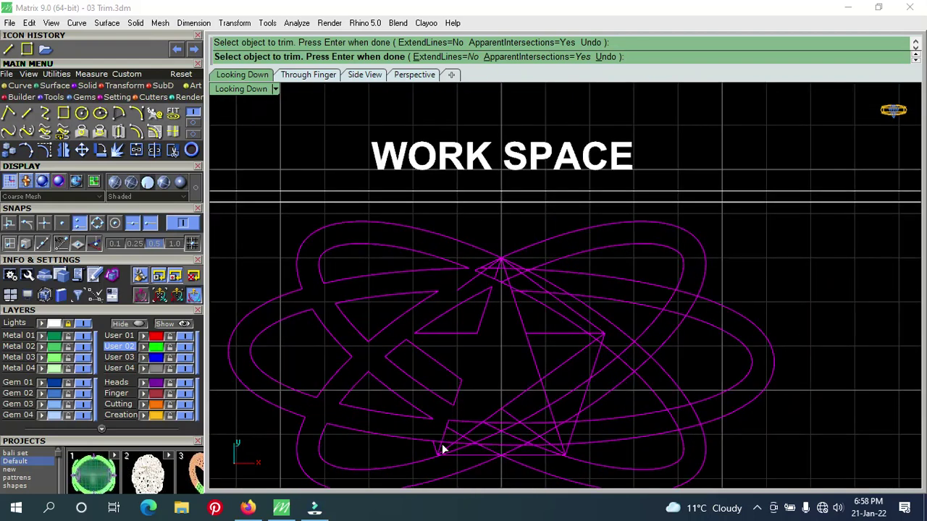
scroll(448, 455, "up", 1)
scroll(471, 445, "up", 1)
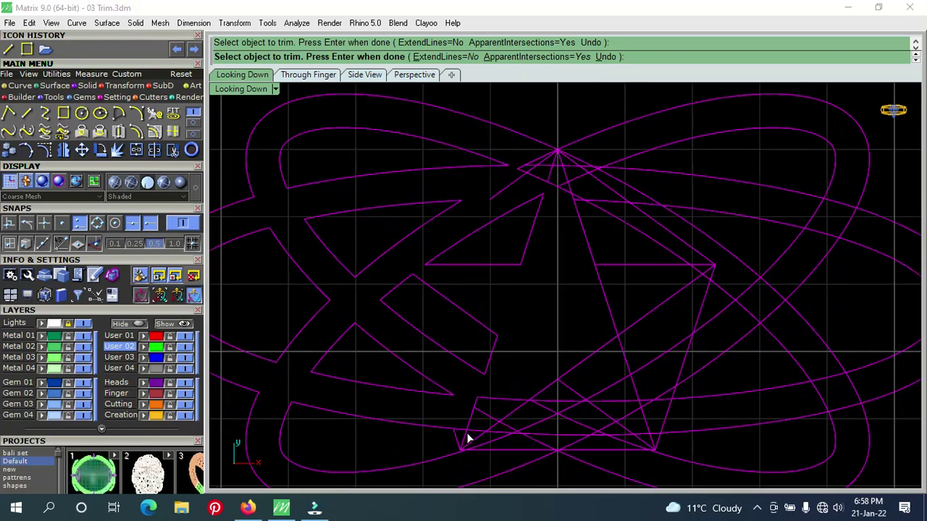
scroll(467, 438, "up", 1)
scroll(467, 440, "down", 3)
scroll(466, 443, "down", 1)
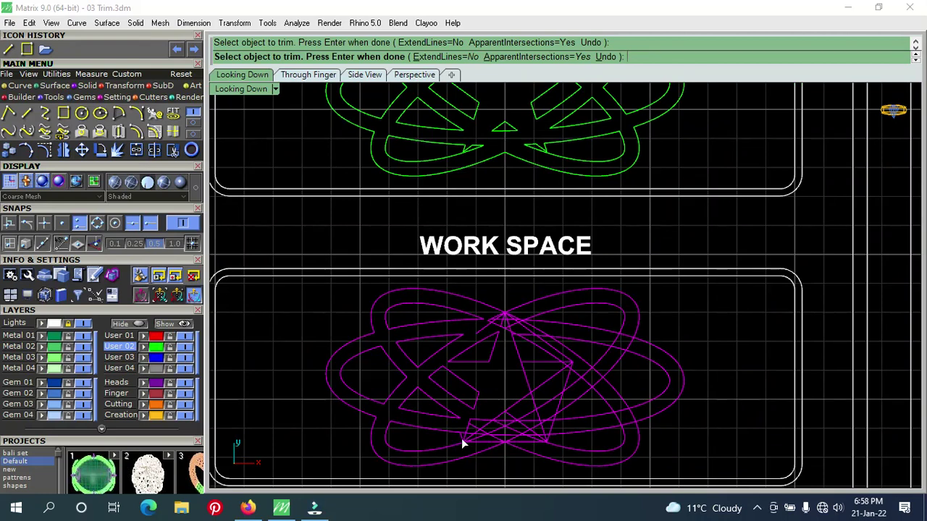
scroll(469, 444, "up", 2)
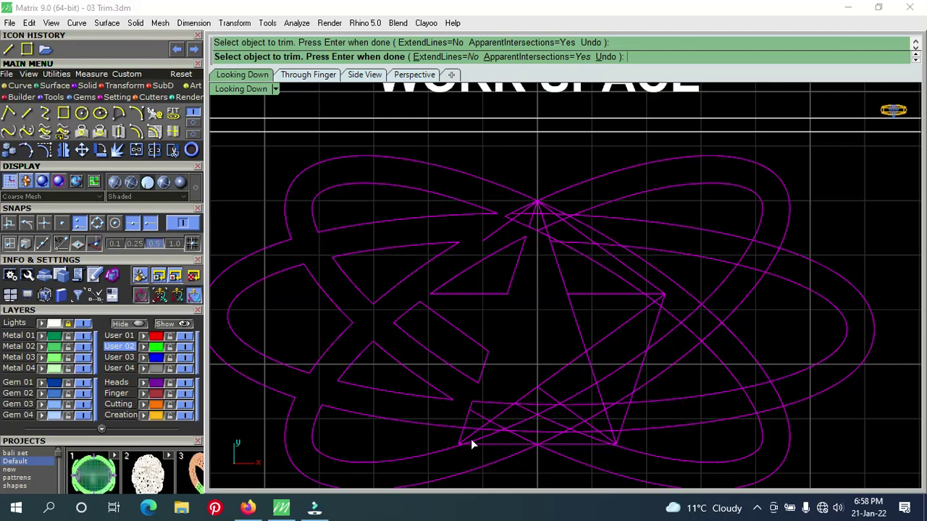
scroll(471, 439, "down", 2)
scroll(471, 438, "down", 1)
scroll(471, 438, "down", 1)
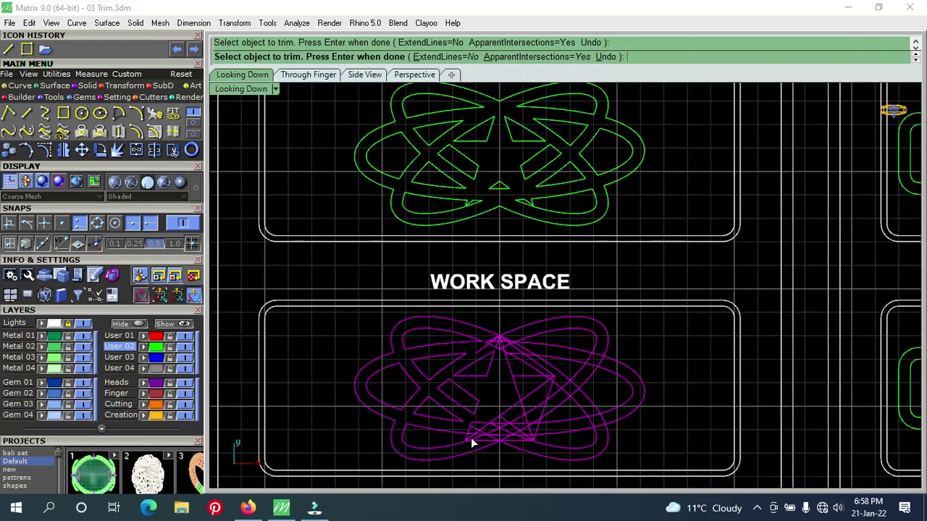
scroll(470, 437, "up", 1)
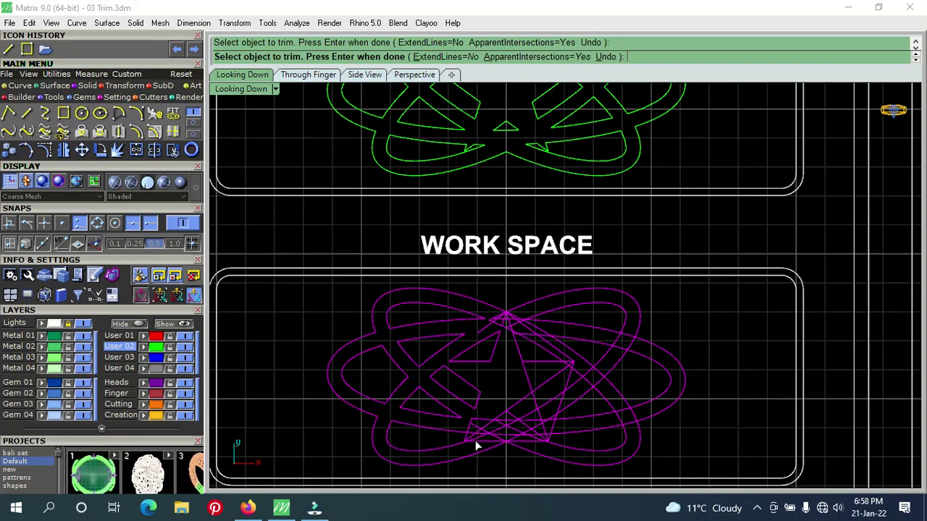
Step: Trim the short horizontal piece at the bottom and a piece of the slanted left line
left_click(479, 444)
scroll(468, 446, "up", 2)
scroll(468, 446, "up", 2)
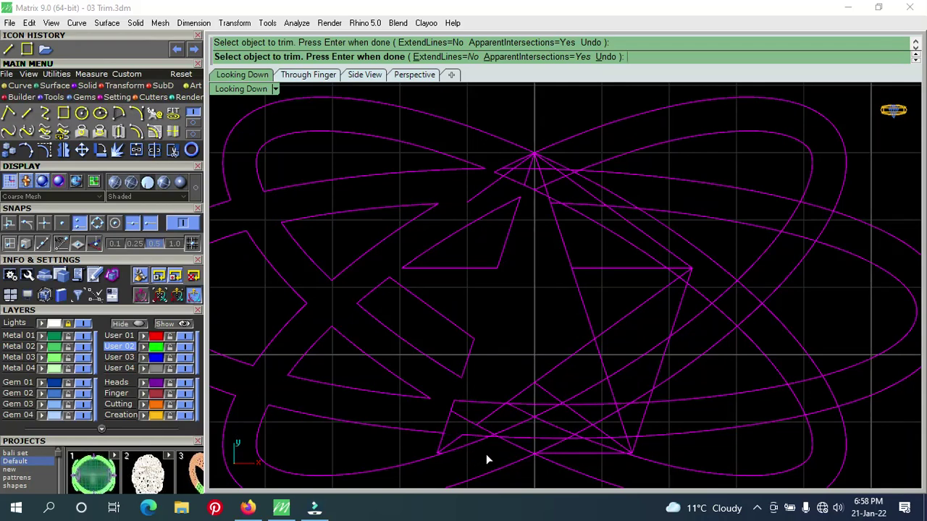
right_click_drag(486, 454, 485, 443)
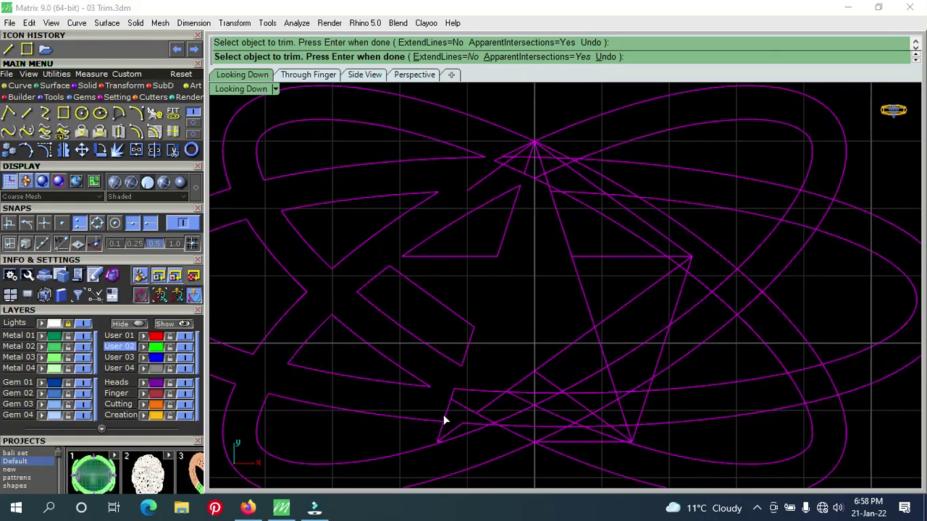
left_click(446, 420)
Step: Trim a short line piece near the star's bottom and the small overlapping piece to its right
scroll(493, 433, "down", 3)
scroll(493, 433, "down", 2)
scroll(493, 434, "down", 1)
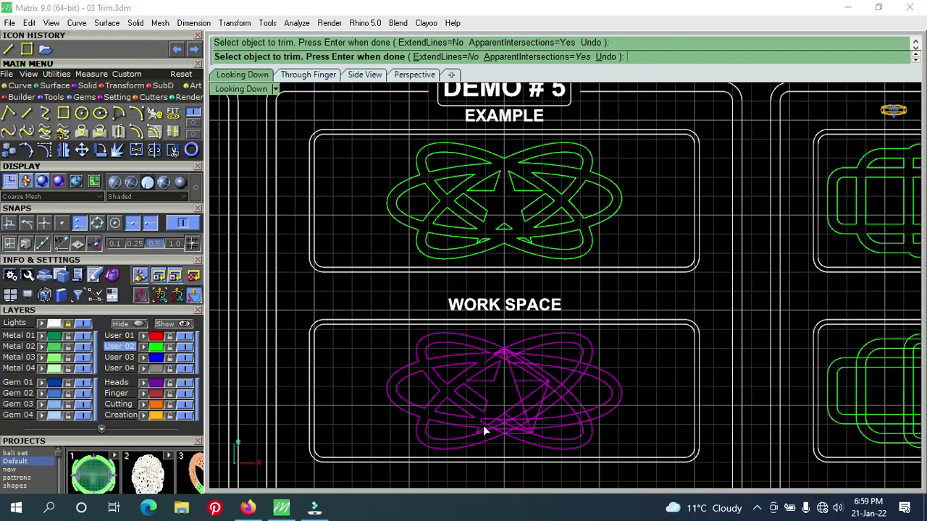
scroll(485, 424, "up", 3)
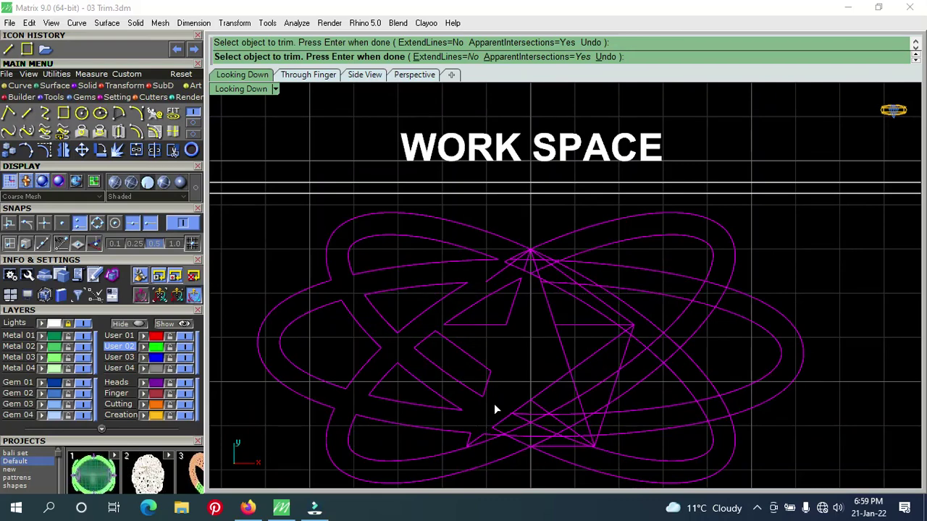
mouse_move(494, 404)
right_mouse_down()
mouse_move(460, 486)
mouse_move(447, 385)
right_mouse_up()
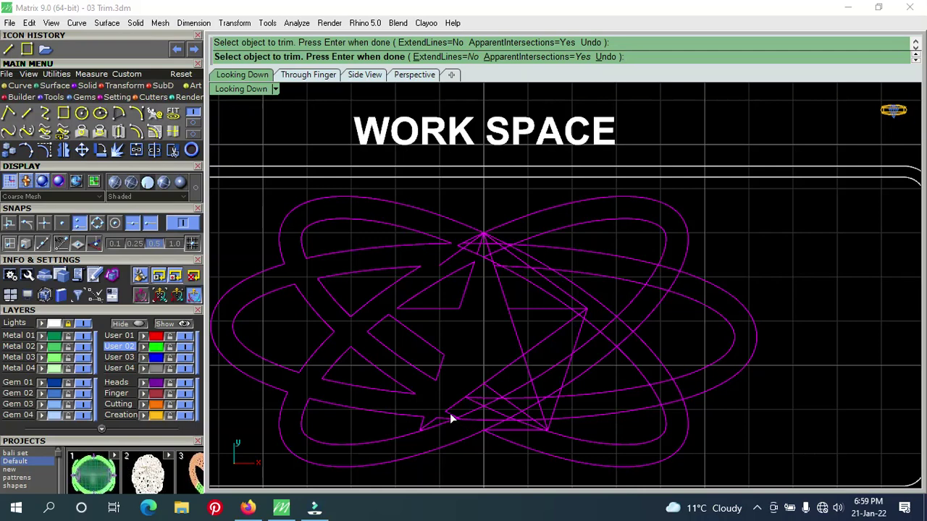
scroll(451, 417, "up", 2)
left_click(454, 419)
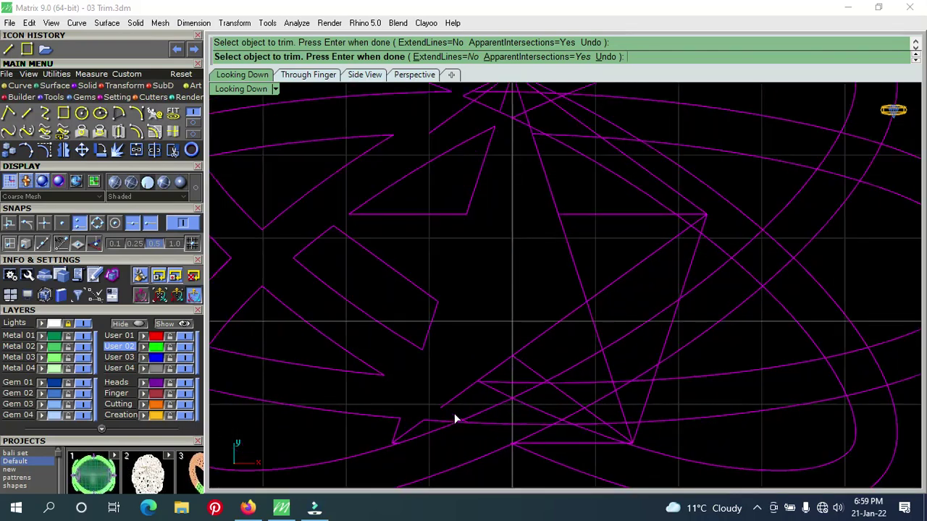
left_click(523, 396)
Step: Trim the short piece lying between two crossing lines
scroll(552, 438, "up", 2)
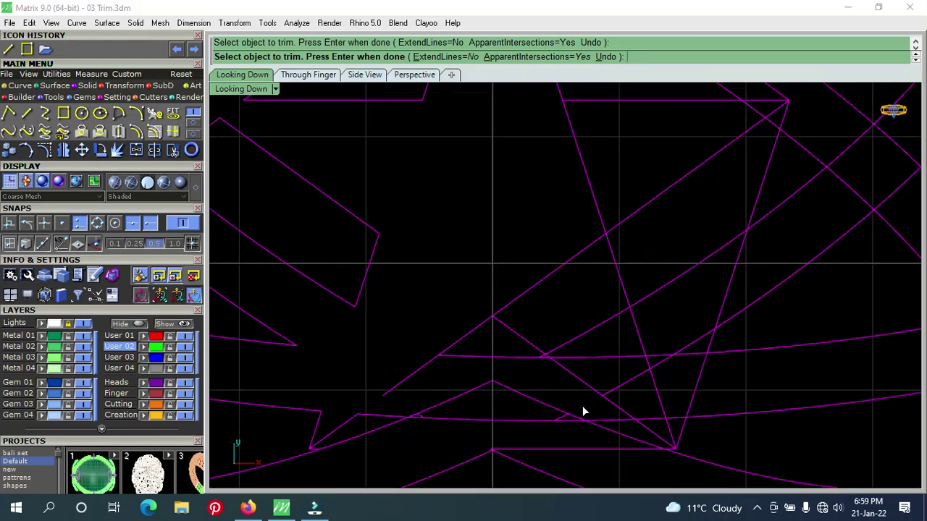
scroll(564, 426, "down", 1)
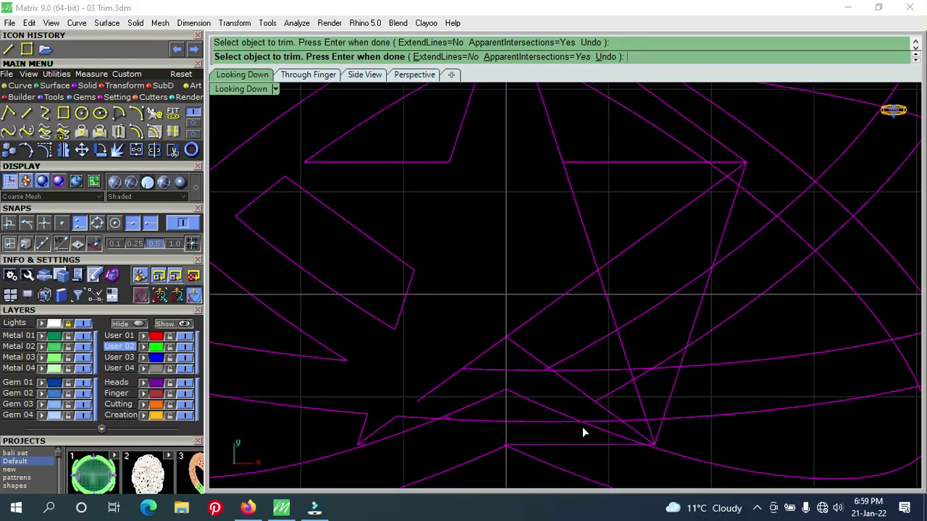
left_click(589, 426)
scroll(595, 420, "down", 3)
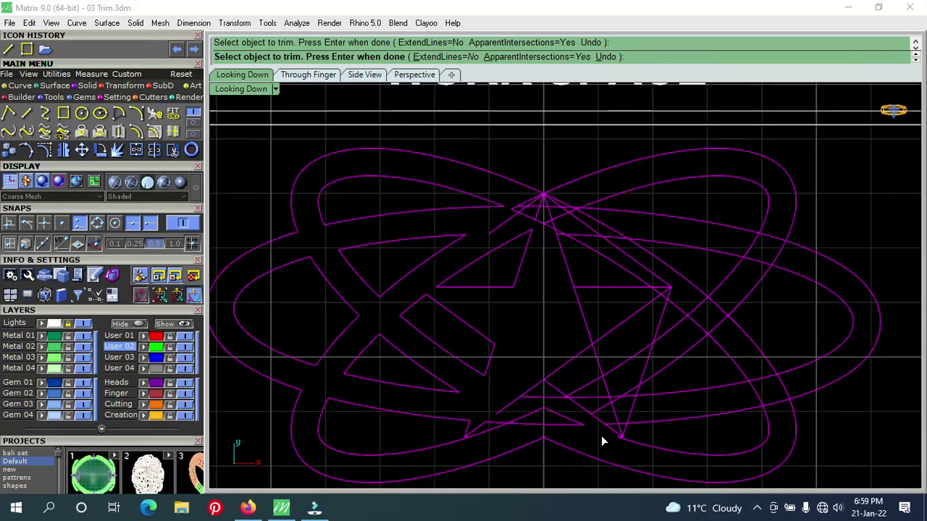
right_click_drag(602, 435, 581, 450)
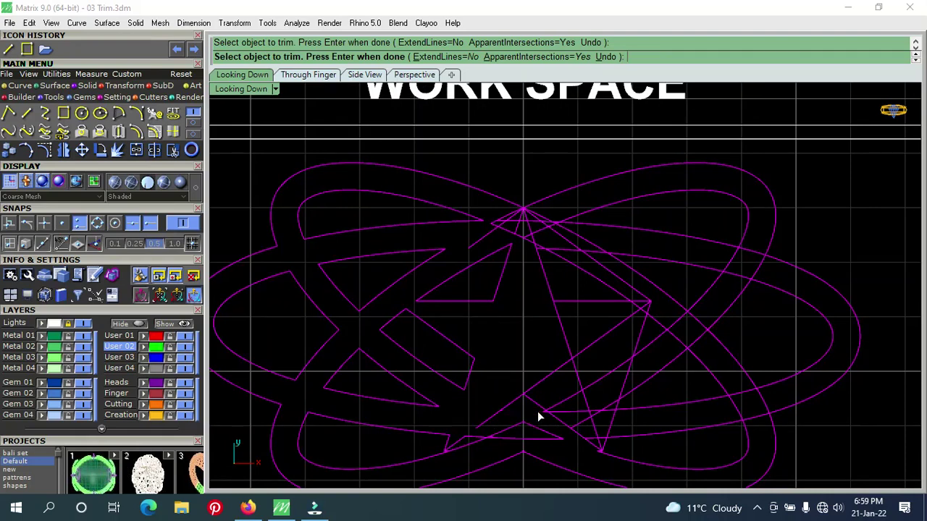
Step: Use the Selection Menu to pick the right curve and trim the piece below the star's lower apex
left_click(502, 417)
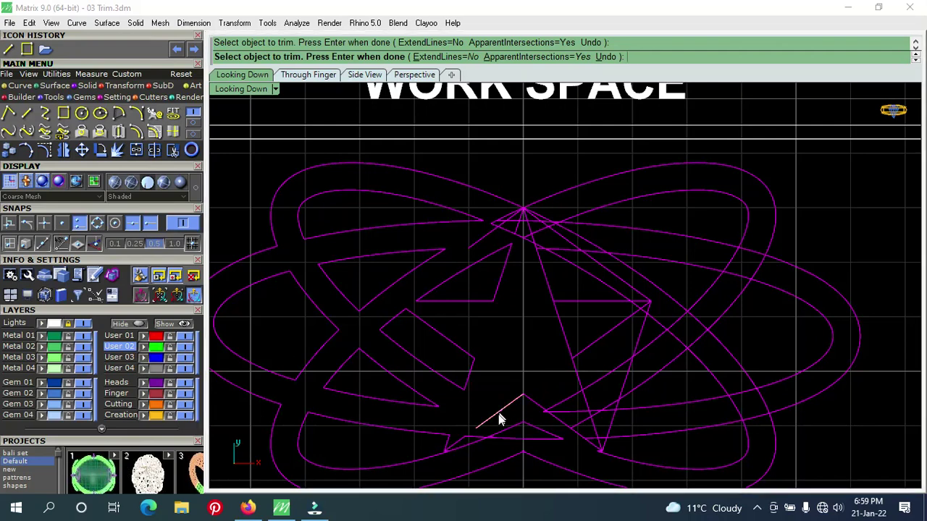
left_click(498, 410)
left_click(501, 413)
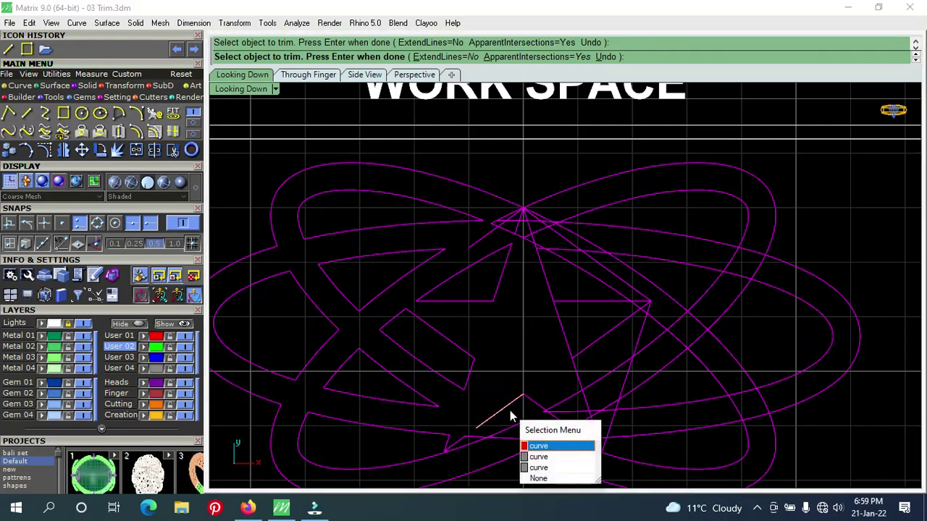
left_click(538, 411)
left_click(538, 411)
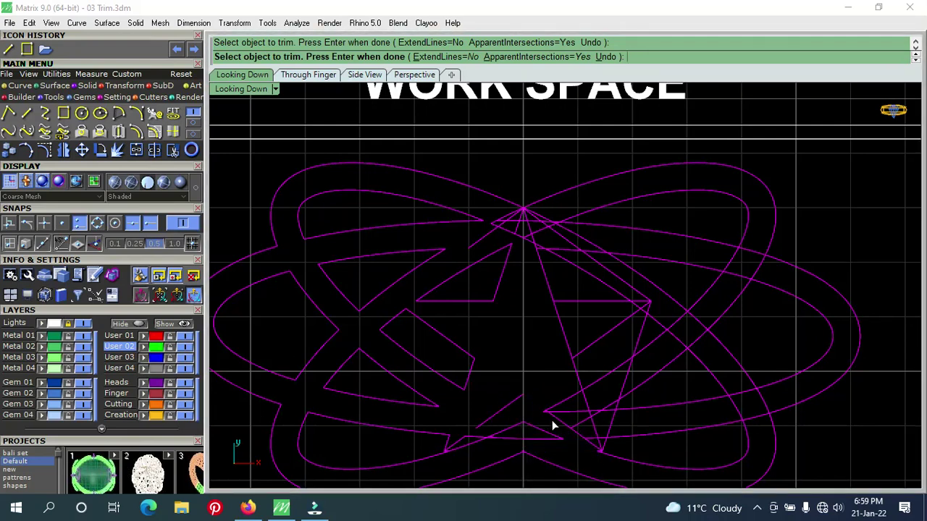
scroll(565, 430, "down", 2)
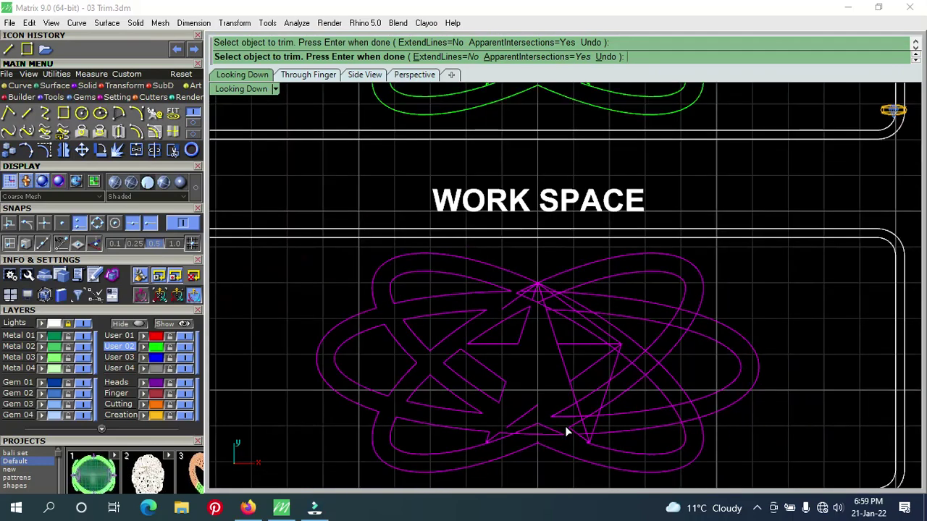
scroll(515, 439, "up", 5)
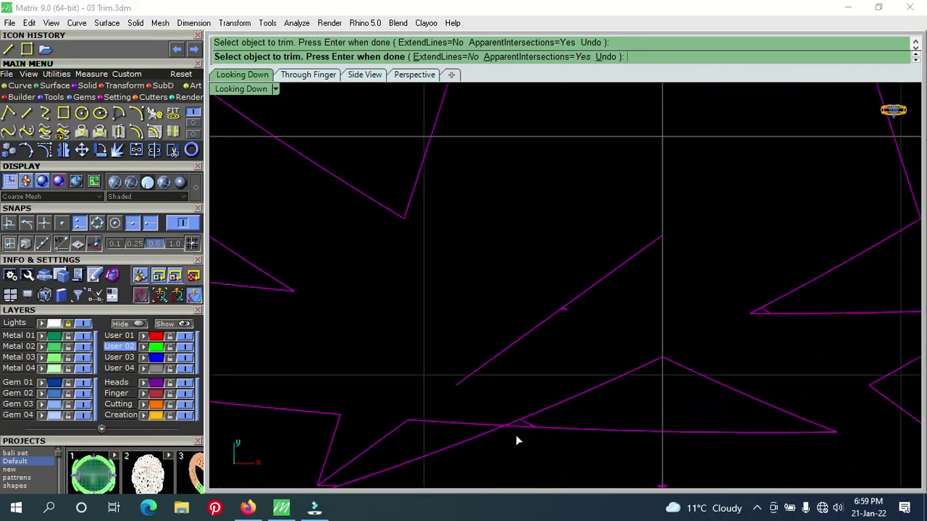
scroll(503, 434, "down", 5)
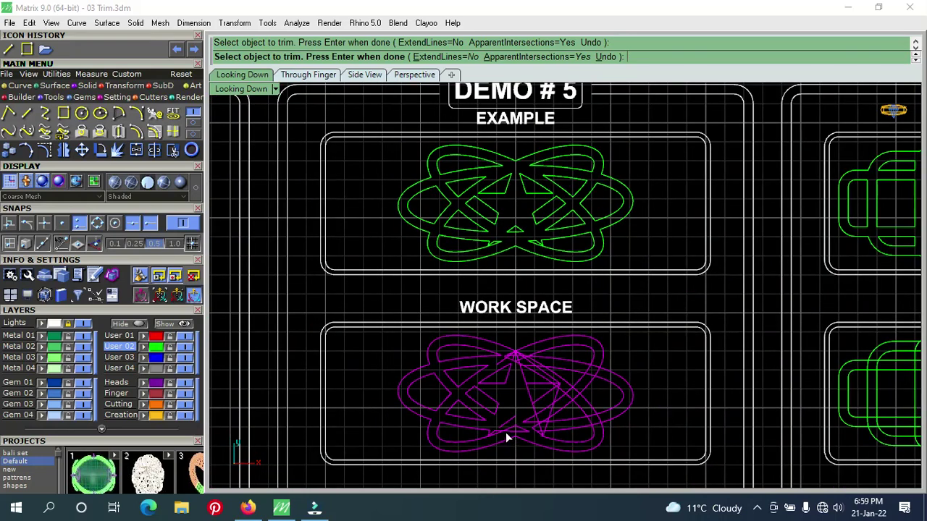
scroll(507, 431, "up", 2)
scroll(509, 445, "up", 1)
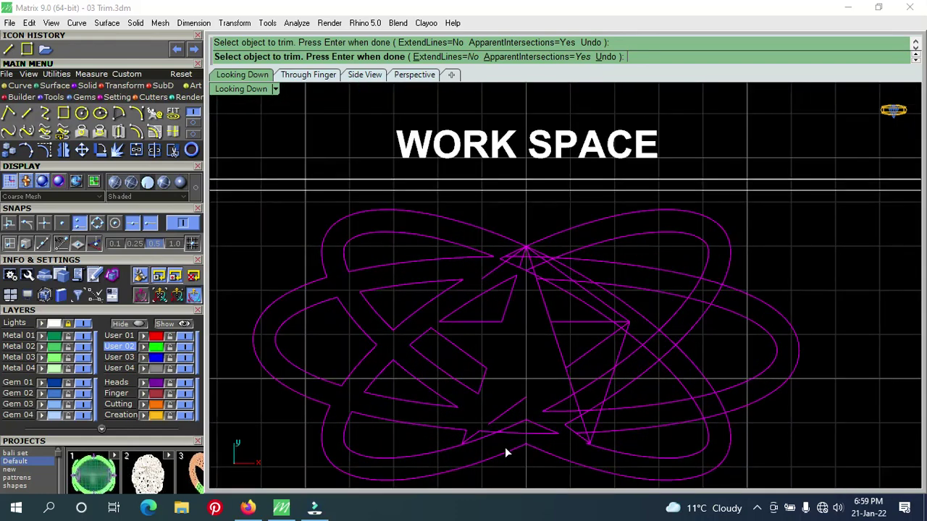
scroll(512, 462, "down", 2)
scroll(511, 461, "down", 1)
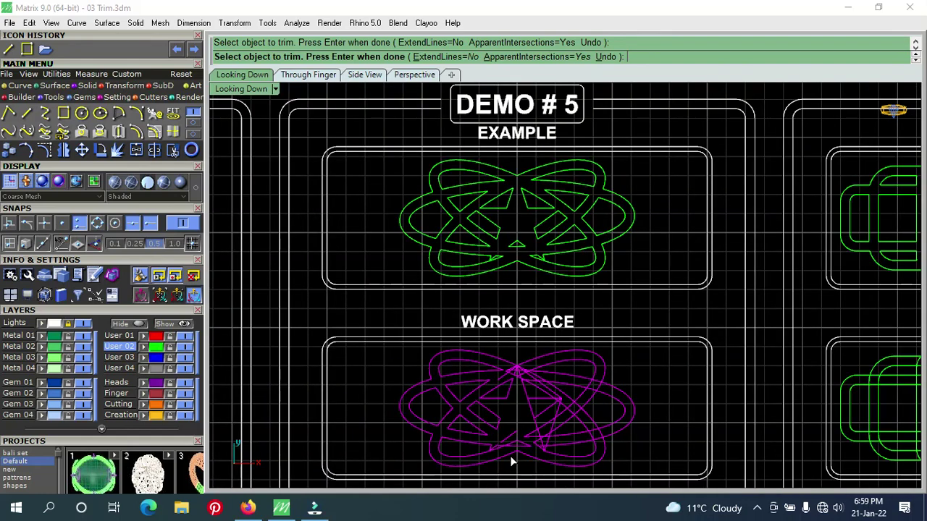
Step: Undo the trims to view the original curves, then redo them and deselect
key("ctrl+z")
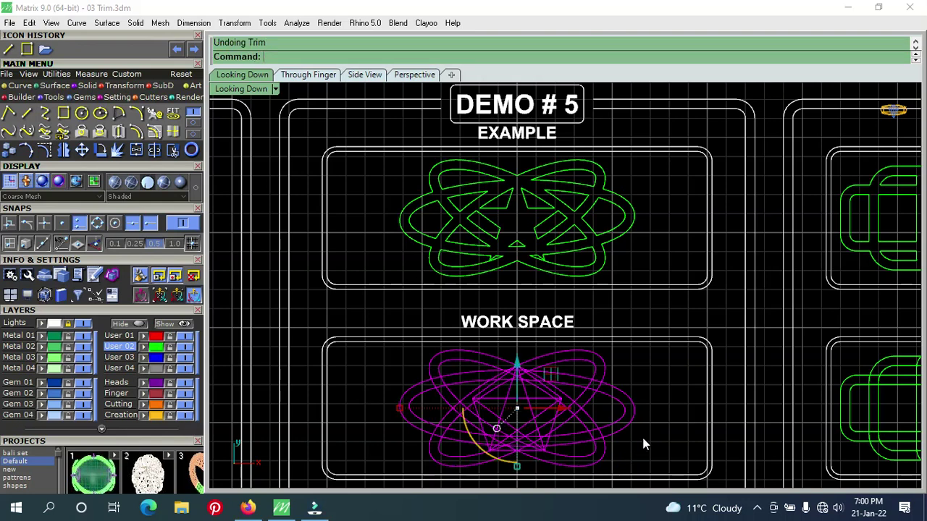
key("Escape")
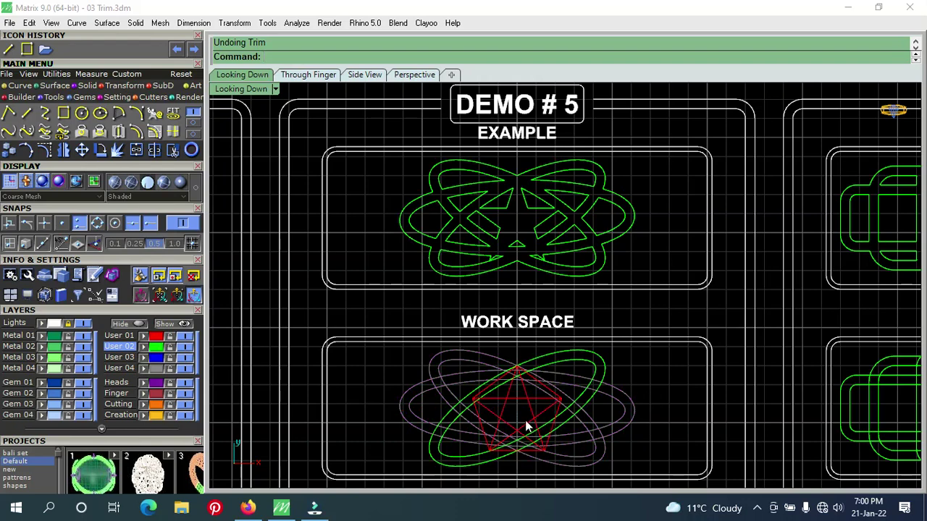
scroll(494, 416, "down", 1)
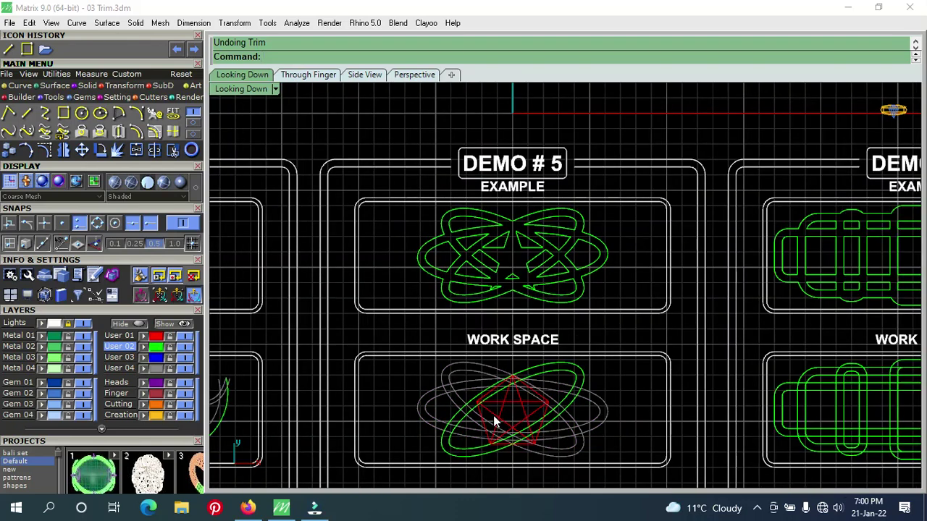
scroll(493, 416, "up", 3)
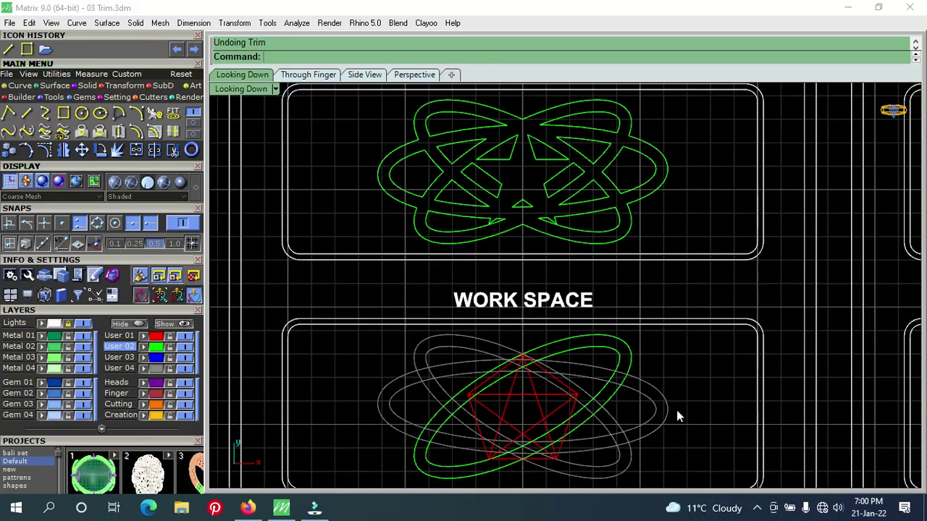
scroll(676, 416, "down", 1)
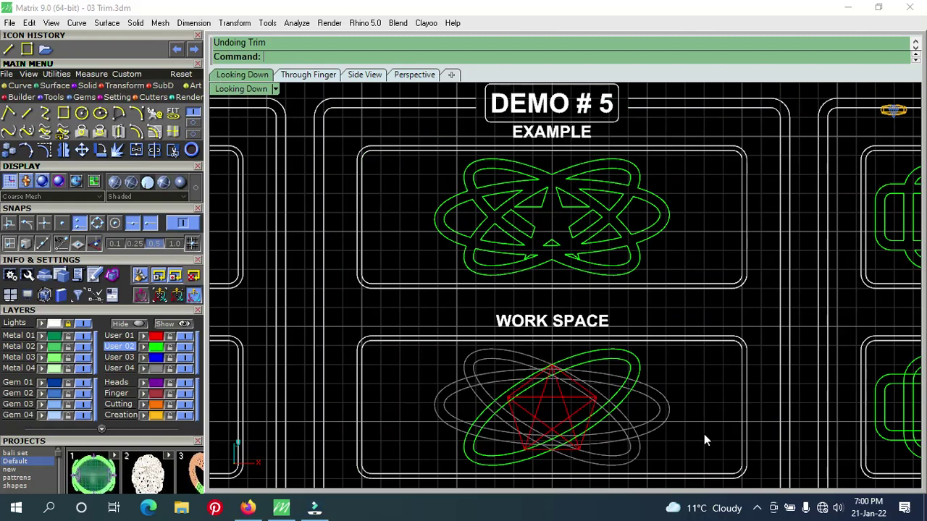
right_click_drag(704, 434, 683, 420)
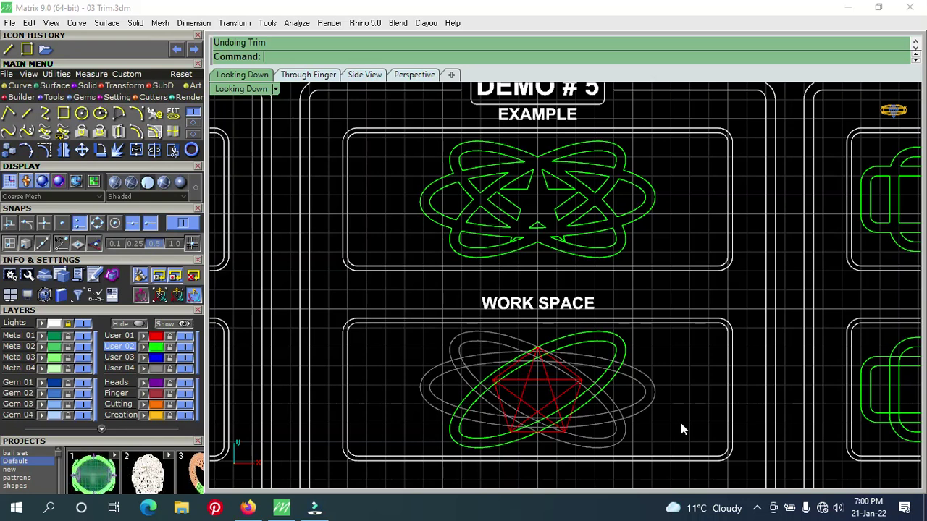
key("ctrl+y")
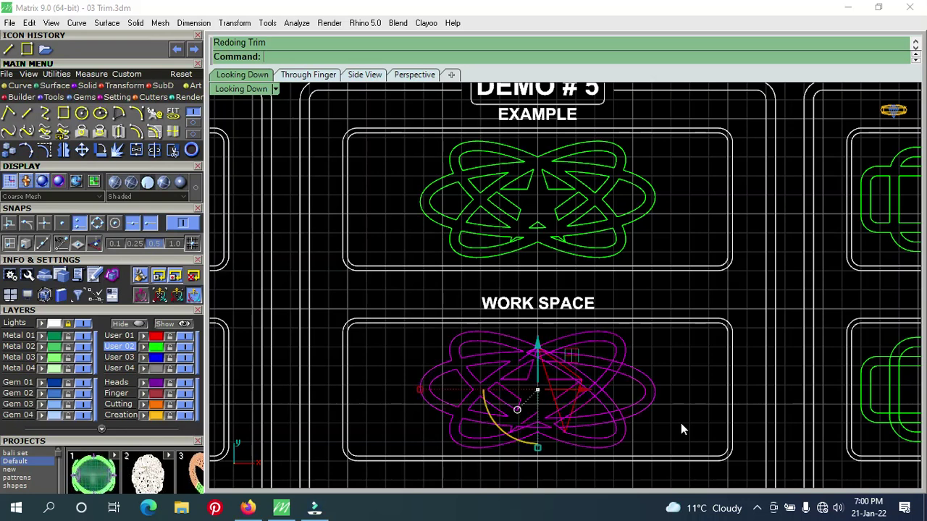
scroll(553, 424, "up", 2)
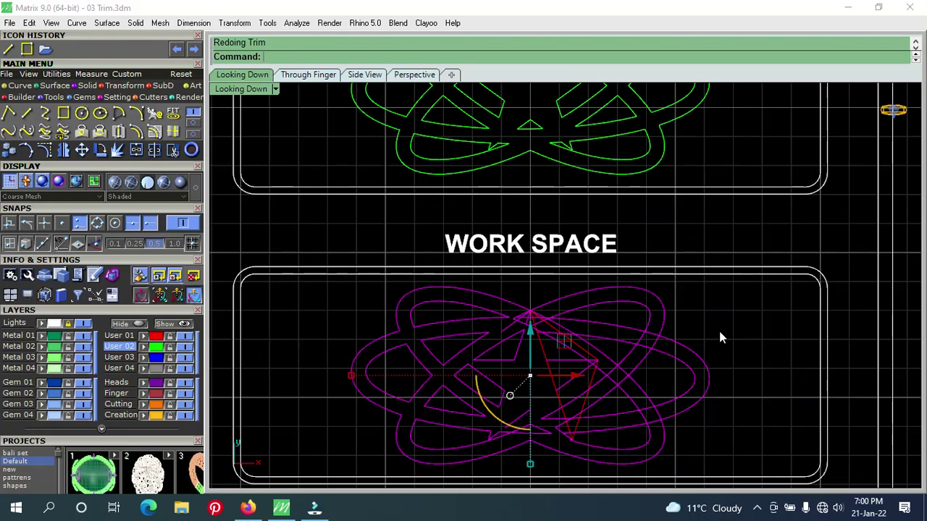
key("Escape")
Step: Frame both designs and window-select the 48 curves of the lower work-space design
right_click_drag(720, 353, 737, 359)
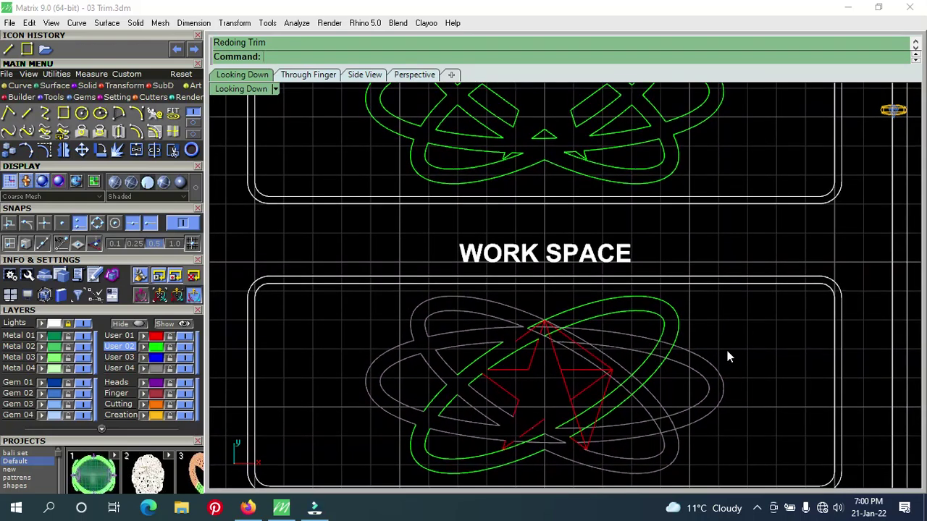
scroll(727, 350, "down", 1)
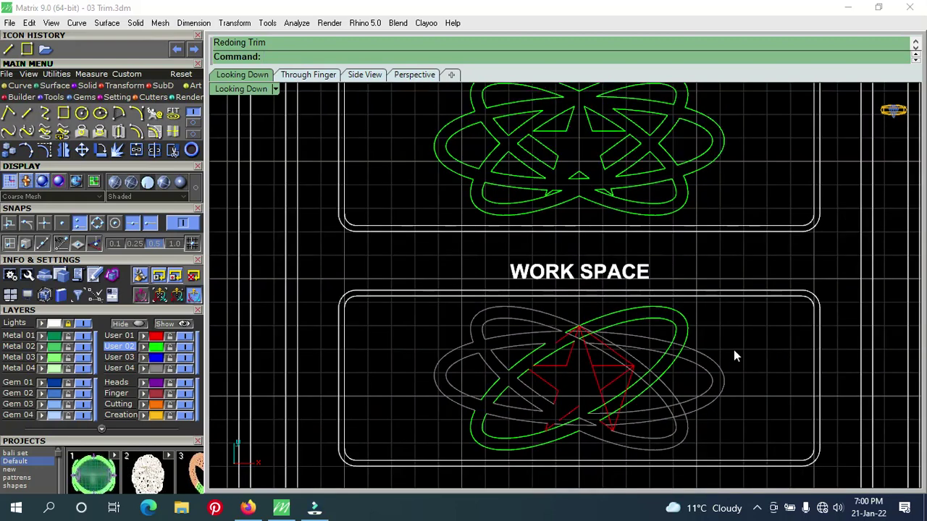
right_click_drag(734, 351, 691, 372)
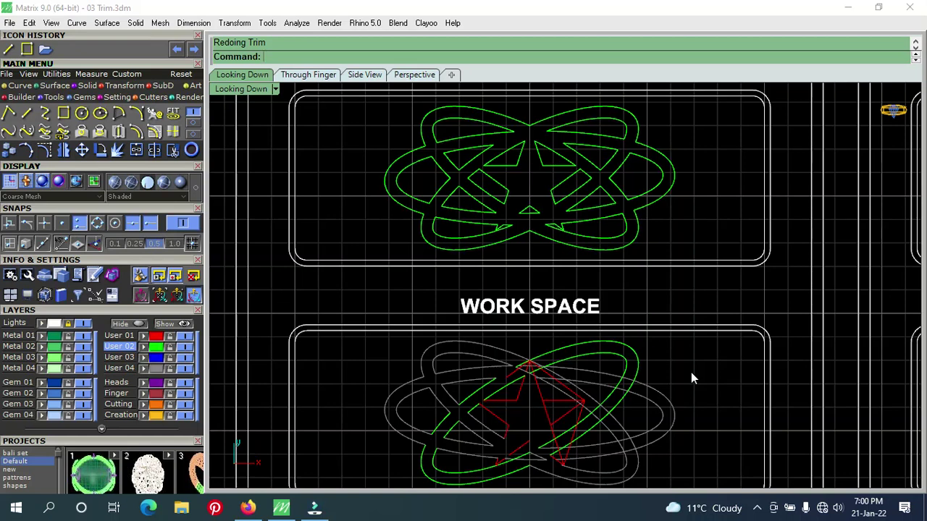
right_click_drag(689, 397, 685, 368)
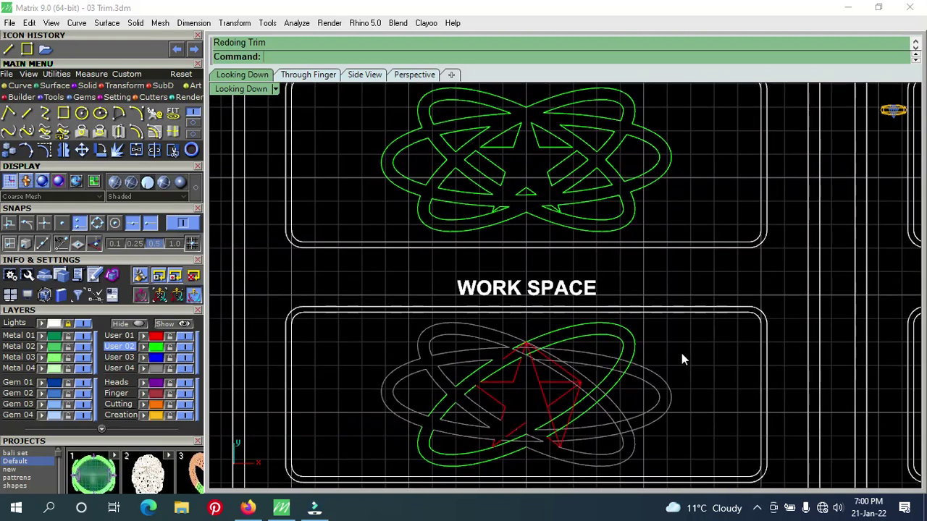
left_click_drag(692, 328, 389, 472)
left_click_drag(389, 472, 386, 464)
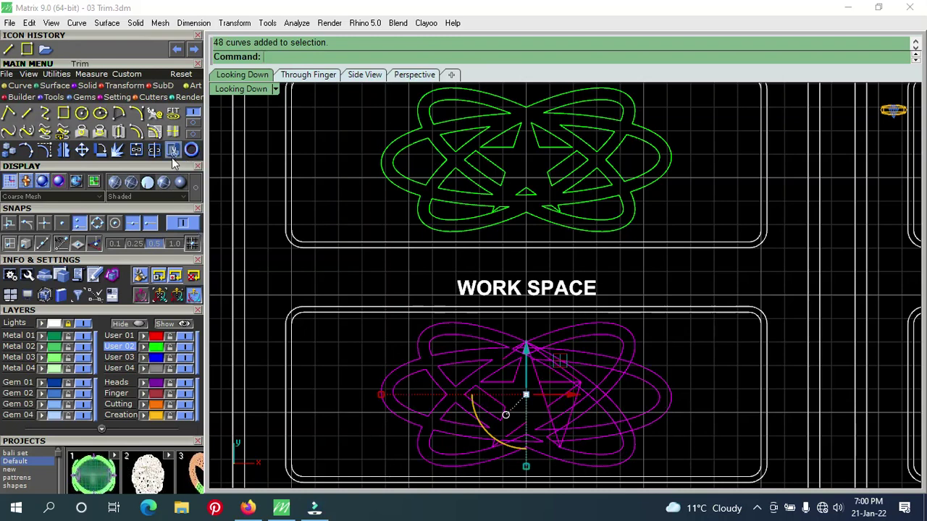
Step: Start Trim with the selected curves as cutters and cut a piece near the star's top
left_click(173, 150)
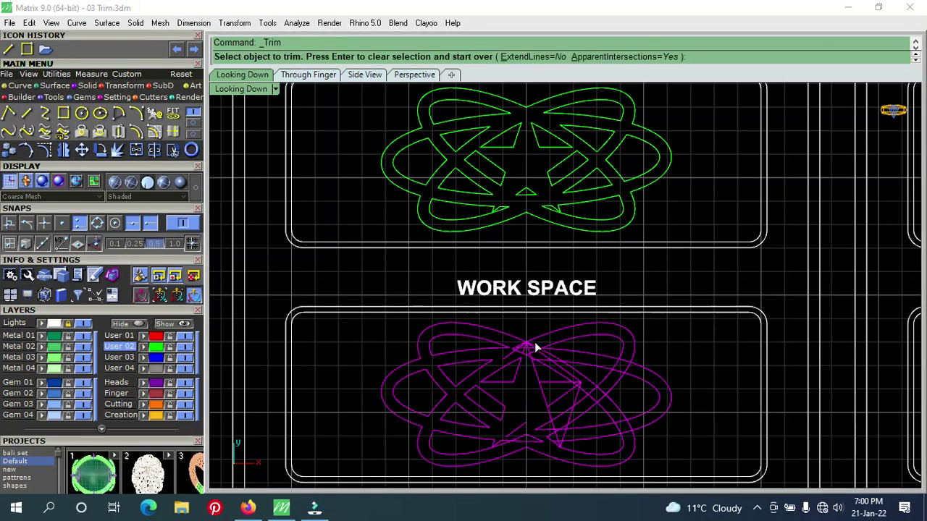
scroll(534, 345, "up", 1)
scroll(534, 346, "up", 2)
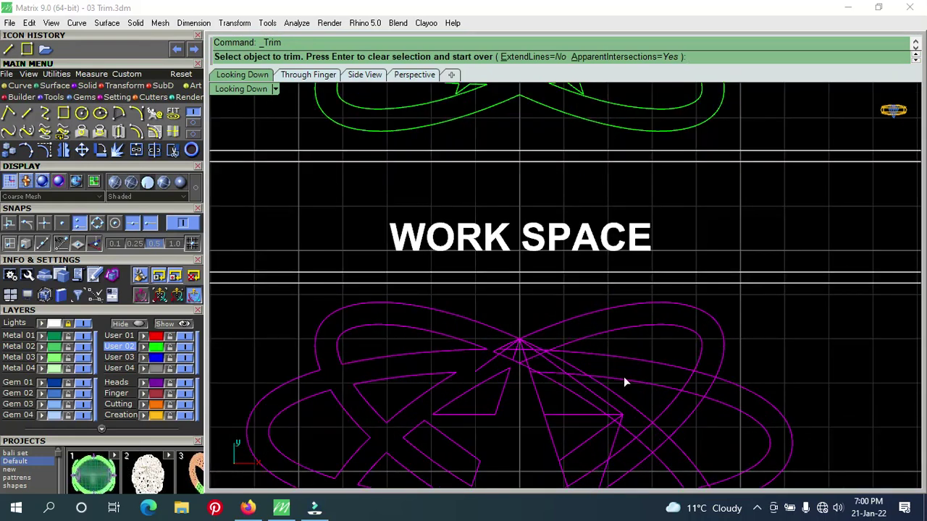
left_click(706, 378)
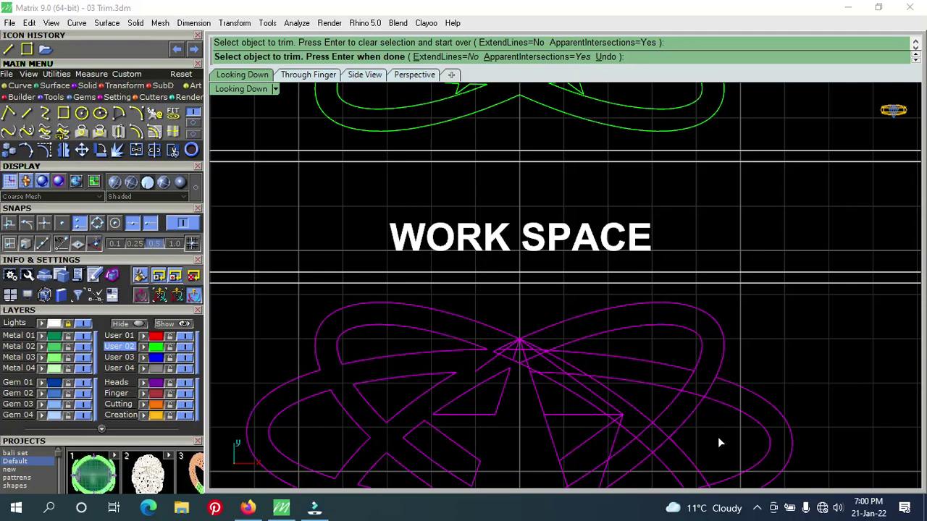
scroll(695, 420, "down", 2)
scroll(675, 385, "down", 3)
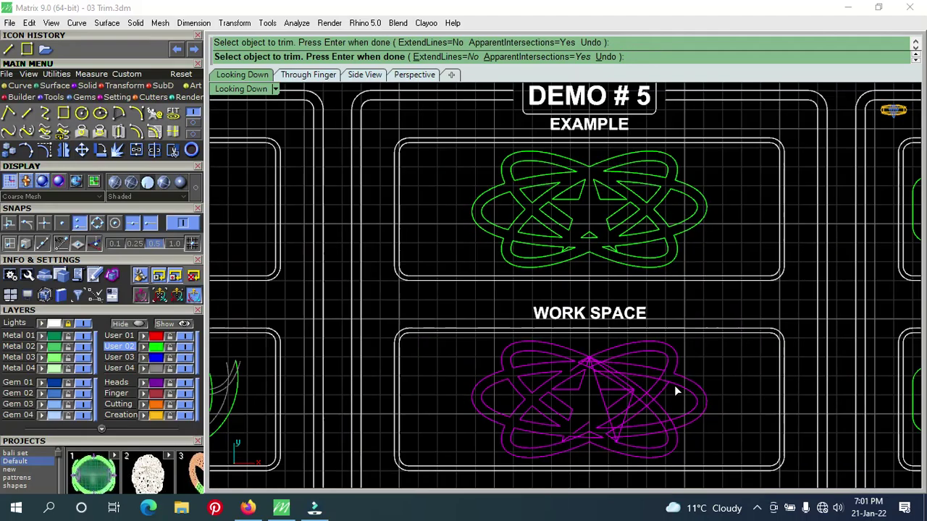
scroll(674, 388, "down", 1)
scroll(673, 392, "up", 3)
Step: Try trimming an overlapping curve piece, dismissing the ambiguous curve choice
mouse_move(663, 410)
right_mouse_down()
mouse_move(634, 466)
mouse_move(622, 452)
right_mouse_up()
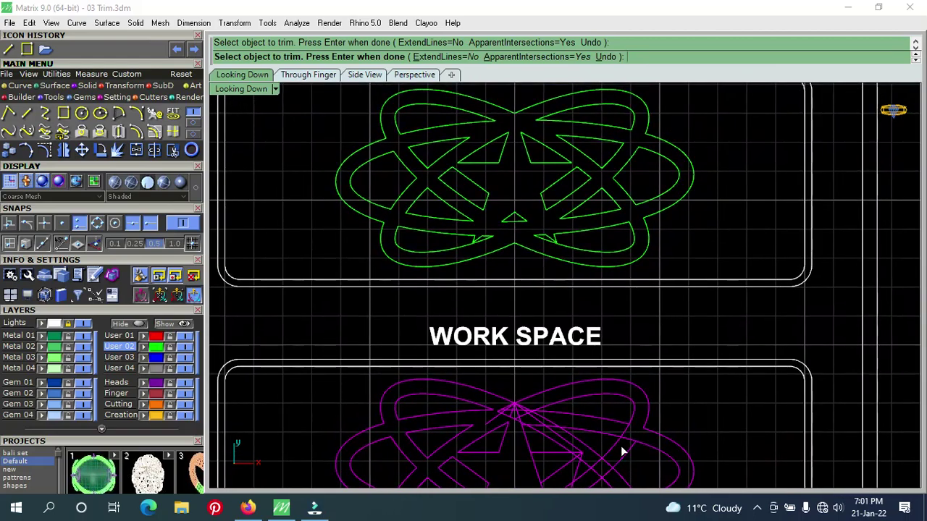
scroll(517, 410, "up", 2)
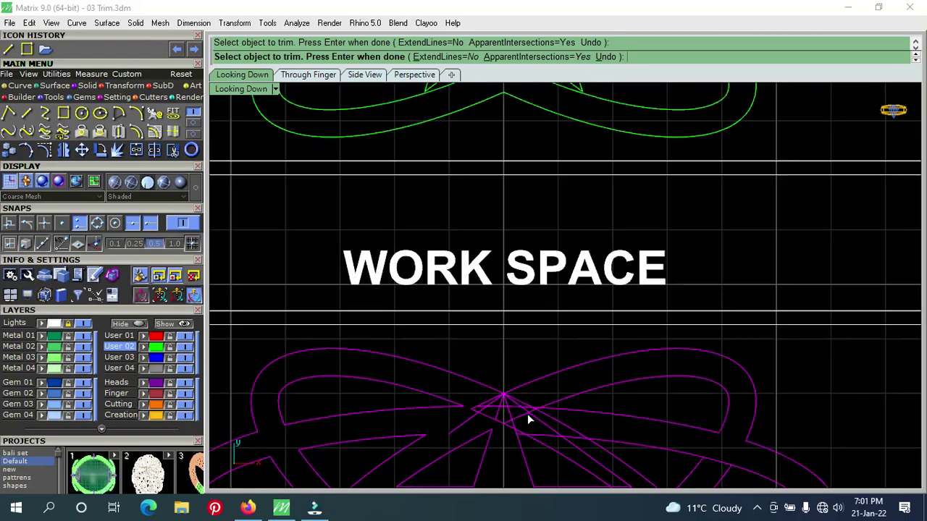
scroll(527, 417, "up", 2)
scroll(546, 405, "up", 2)
left_click(557, 408)
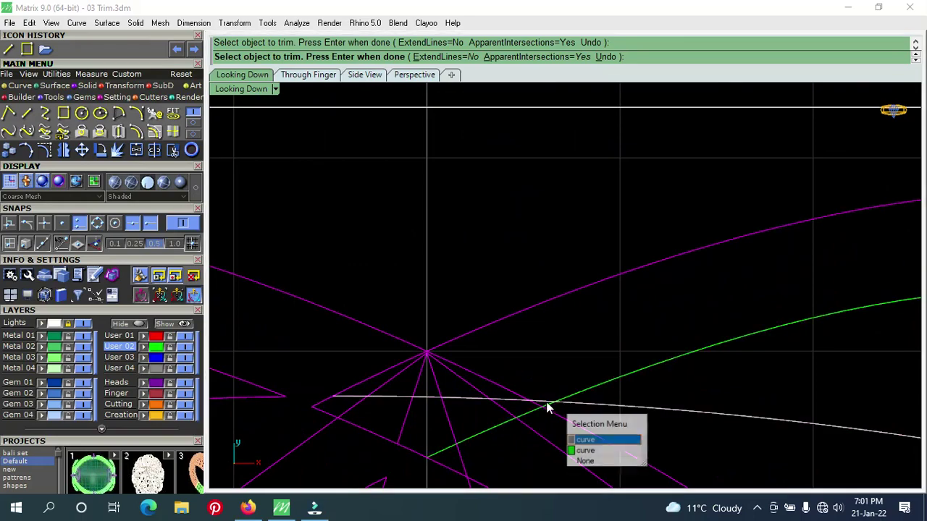
key("Escape")
scroll(554, 403, "down", 2)
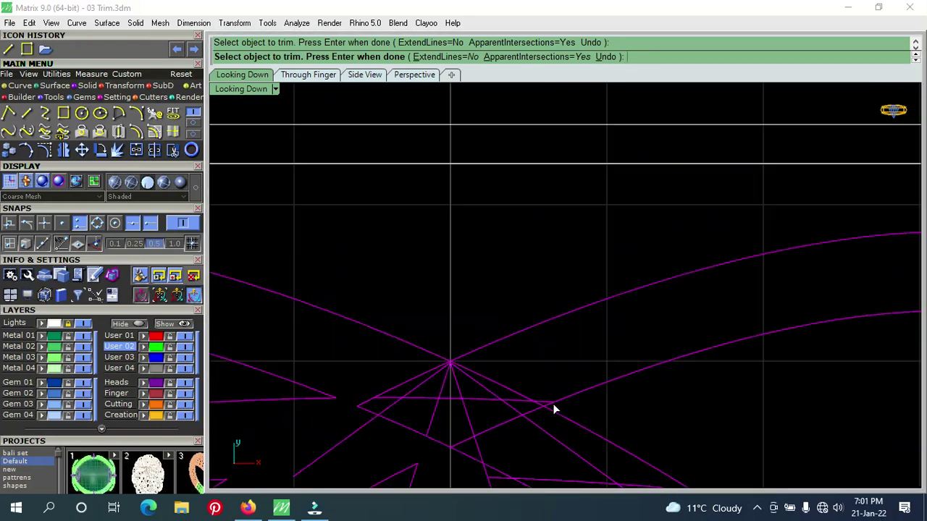
scroll(553, 403, "down", 3)
right_click_drag(625, 410, 594, 401)
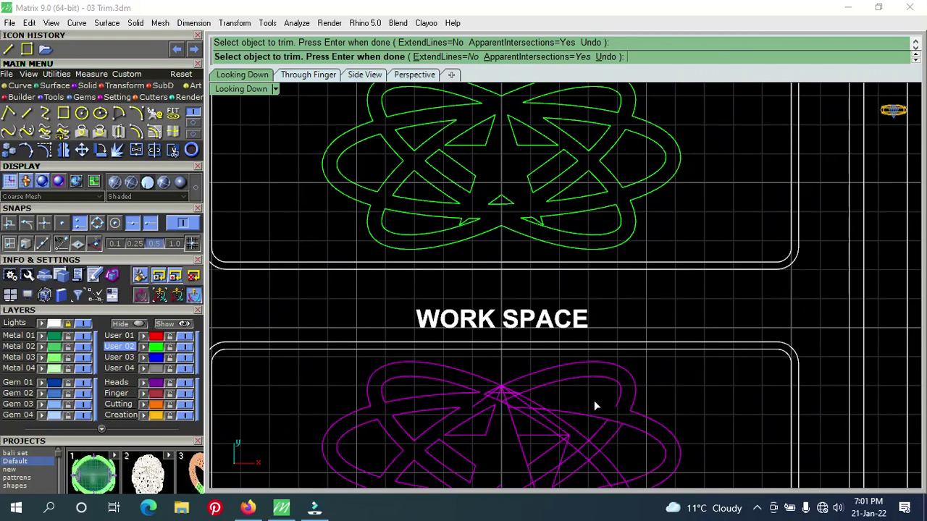
Step: Undo the mistaken trim and pick a short star-line piece near the top vertex instead
left_click(609, 56)
scroll(515, 401, "up", 3)
scroll(544, 371, "up", 3)
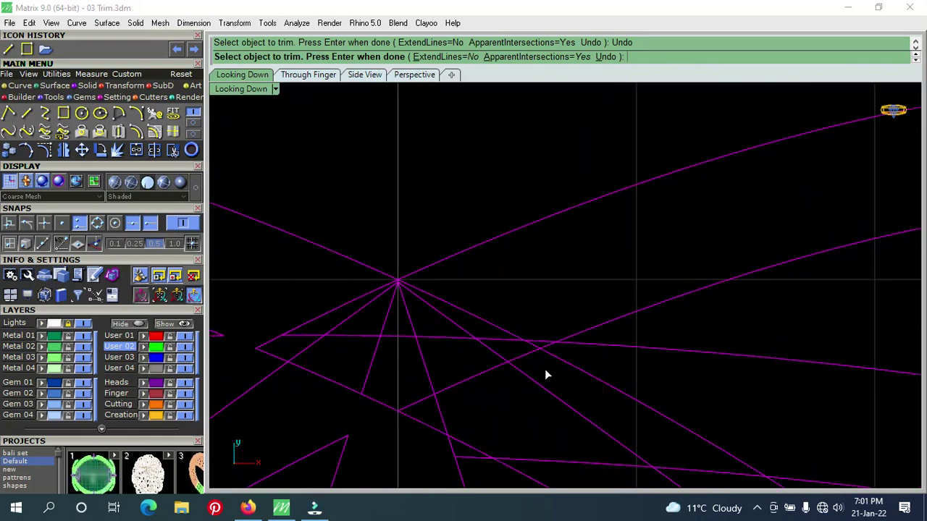
left_click(543, 346)
scroll(548, 349, "down", 5)
mouse_move(665, 387)
right_mouse_down()
mouse_move(592, 321)
mouse_move(601, 337)
right_mouse_up()
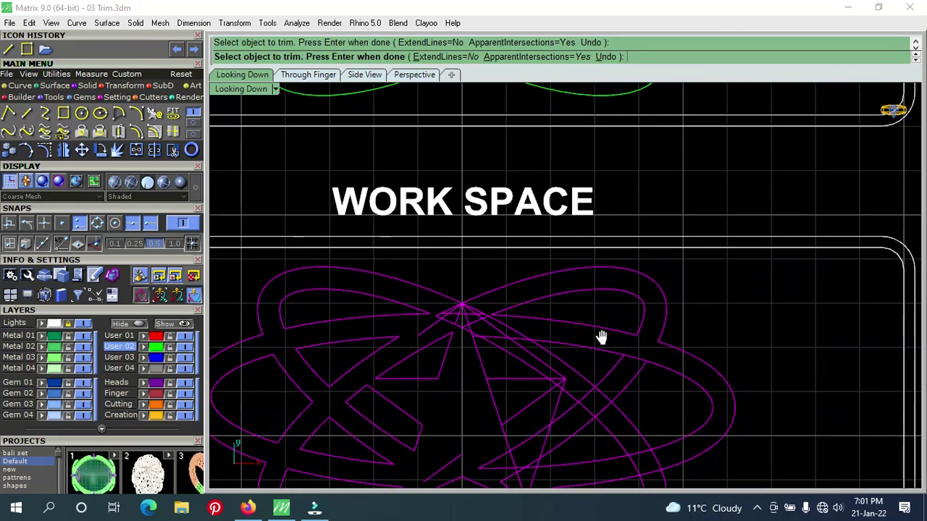
right_click_drag(602, 336, 616, 296)
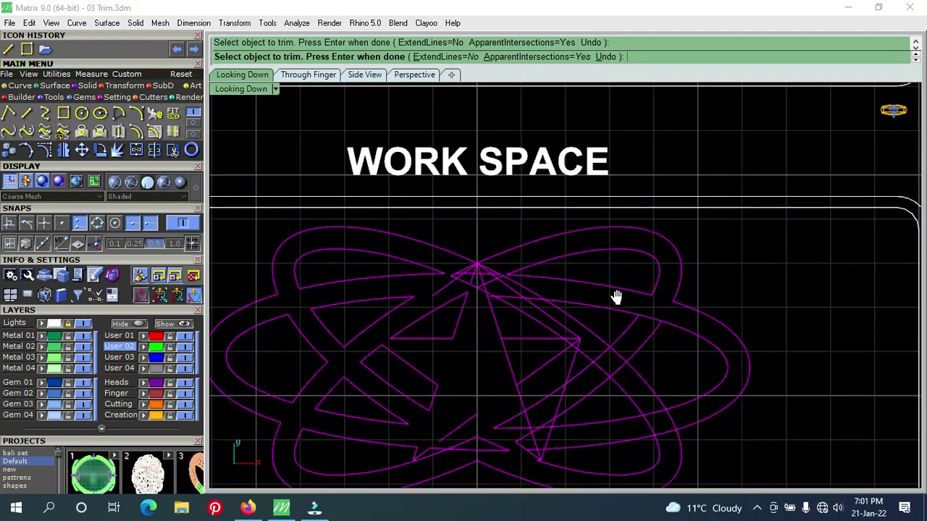
Step: Cut away two short curve segments, one including the design's right side, panning between picks
left_click(646, 323)
right_click_drag(654, 419, 636, 377)
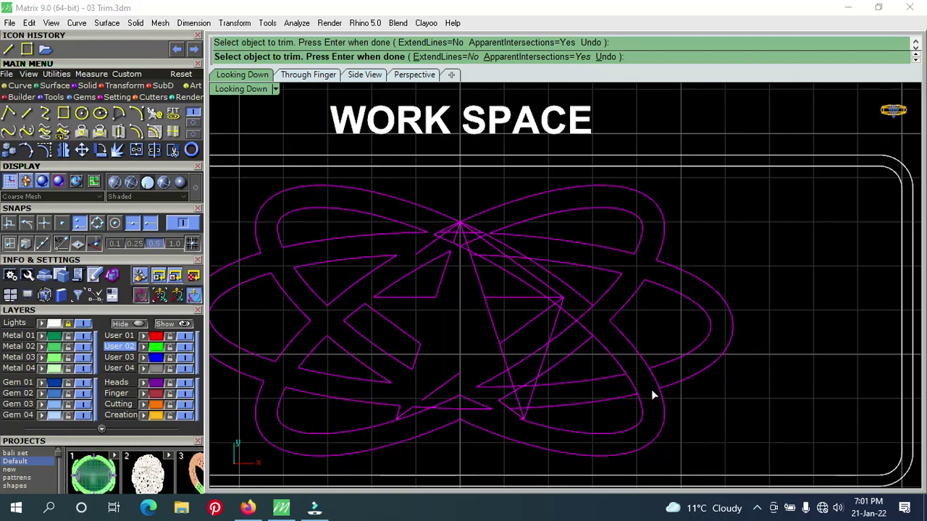
mouse_move(648, 387)
right_mouse_down()
mouse_move(674, 390)
mouse_move(670, 437)
right_mouse_up()
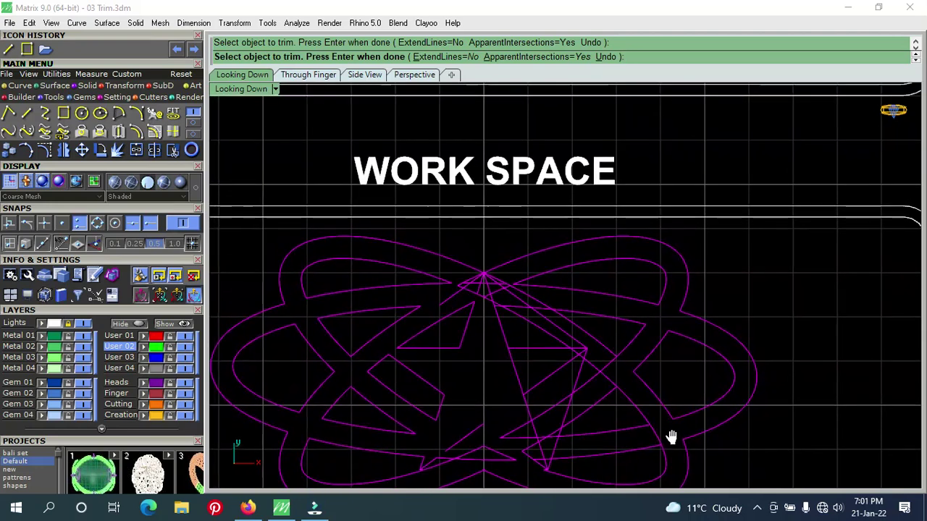
left_click(544, 311)
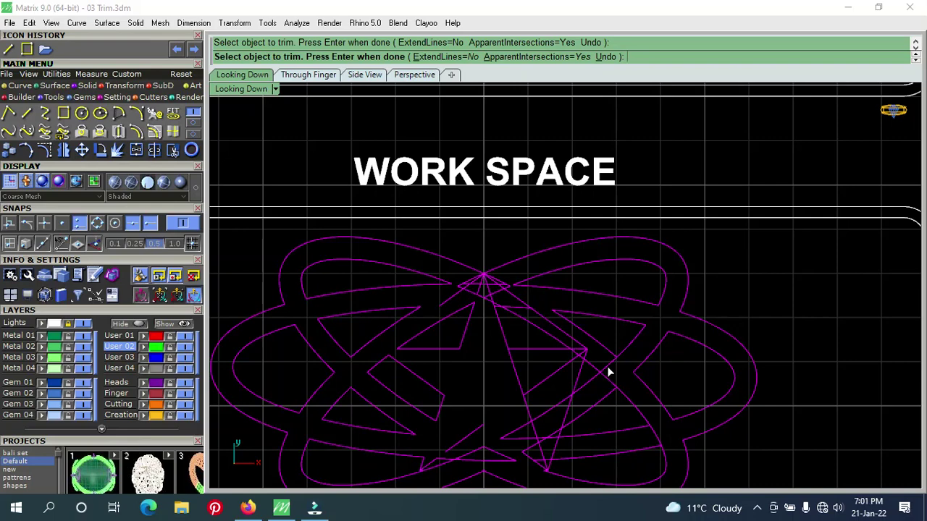
mouse_move(618, 382)
right_mouse_down()
mouse_move(586, 312)
mouse_move(604, 368)
right_mouse_up()
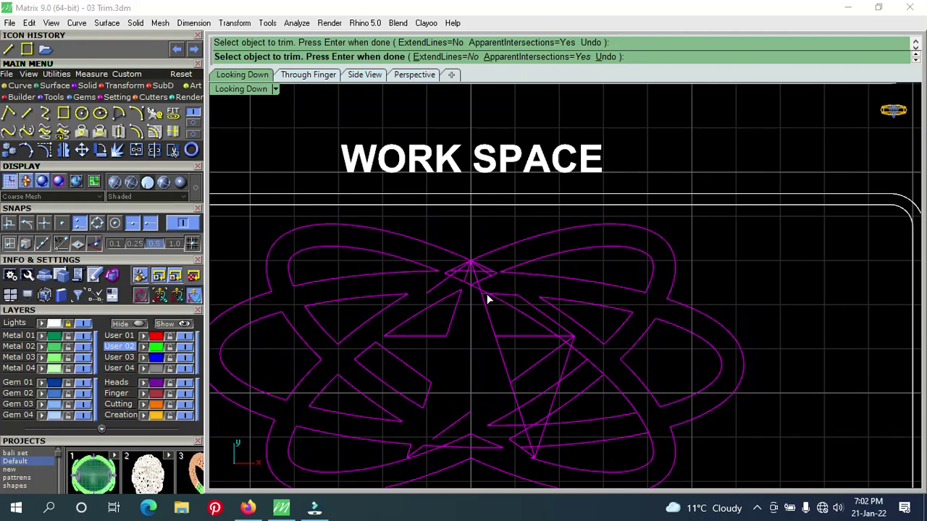
scroll(482, 288, "up", 2)
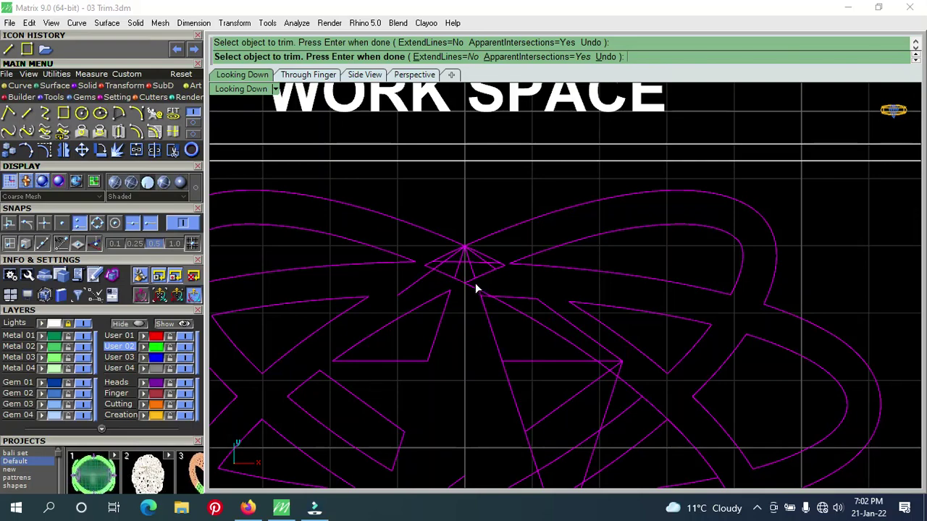
scroll(484, 303, "down", 2)
right_click_drag(505, 321, 530, 338)
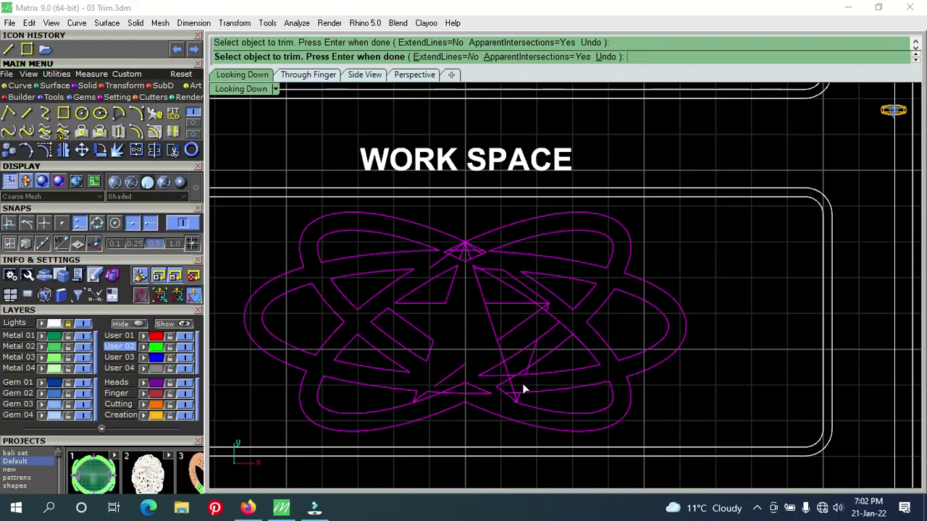
Step: Trim a short crossing segment near the bottom, then undo that trim
scroll(523, 385, "up", 2)
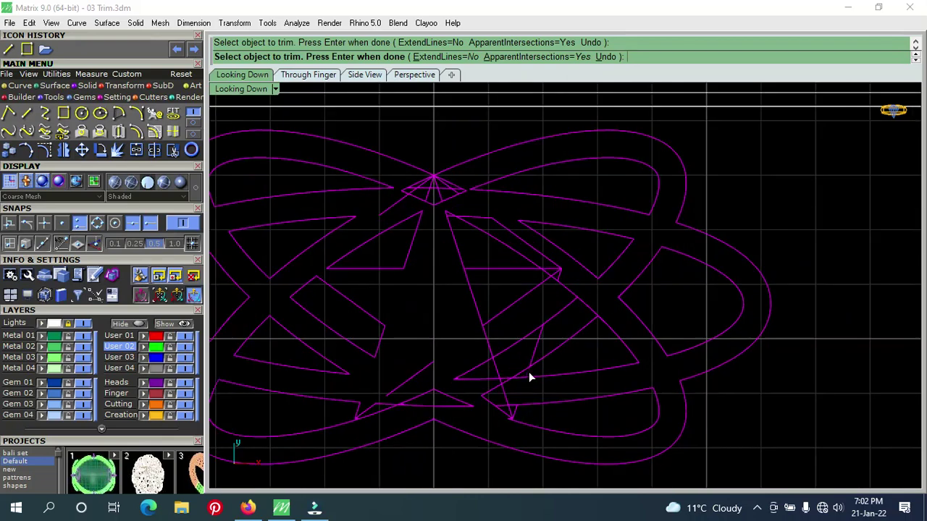
left_click(533, 358)
scroll(526, 392, "up", 1)
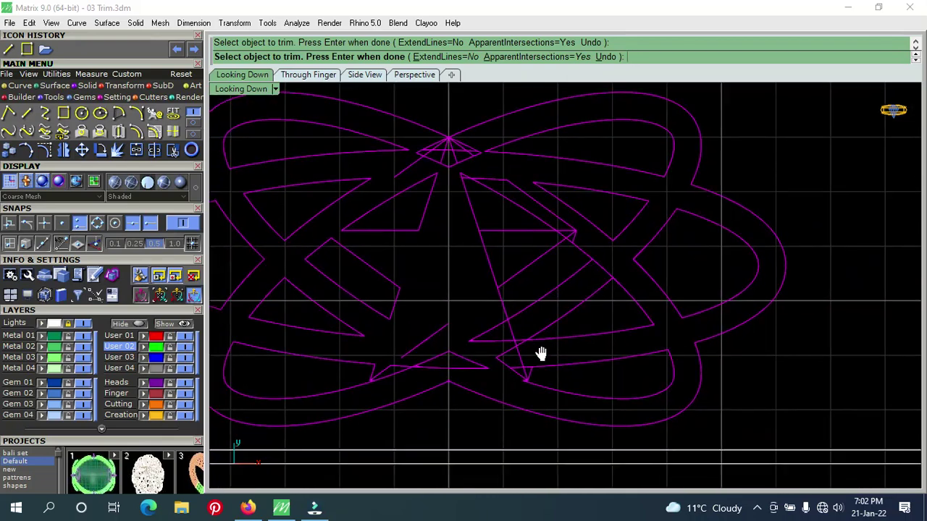
scroll(524, 343, "up", 2)
scroll(524, 343, "up", 1)
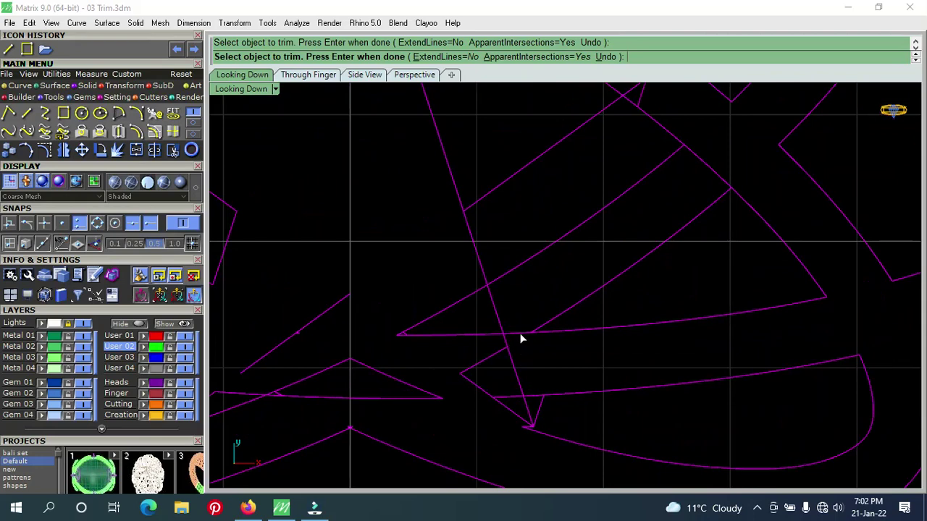
scroll(522, 340, "down", 3)
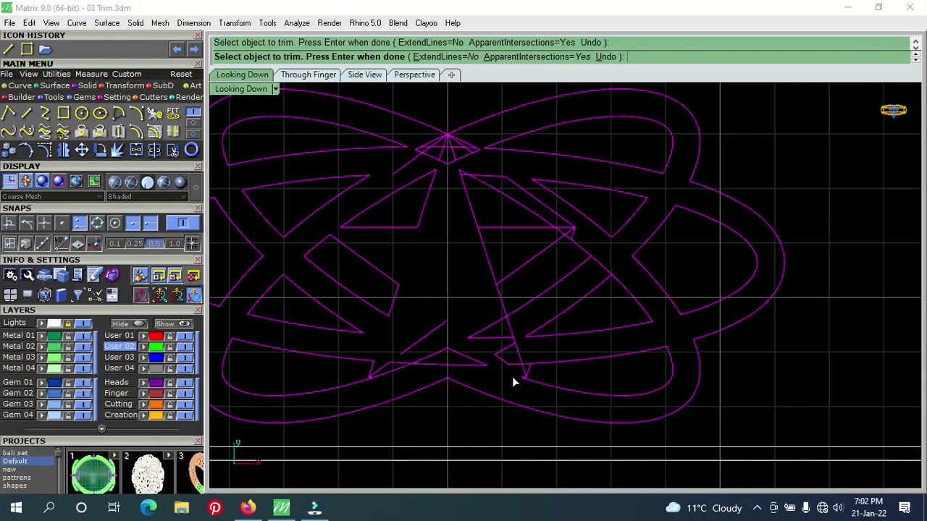
right_click_drag(513, 372, 508, 384)
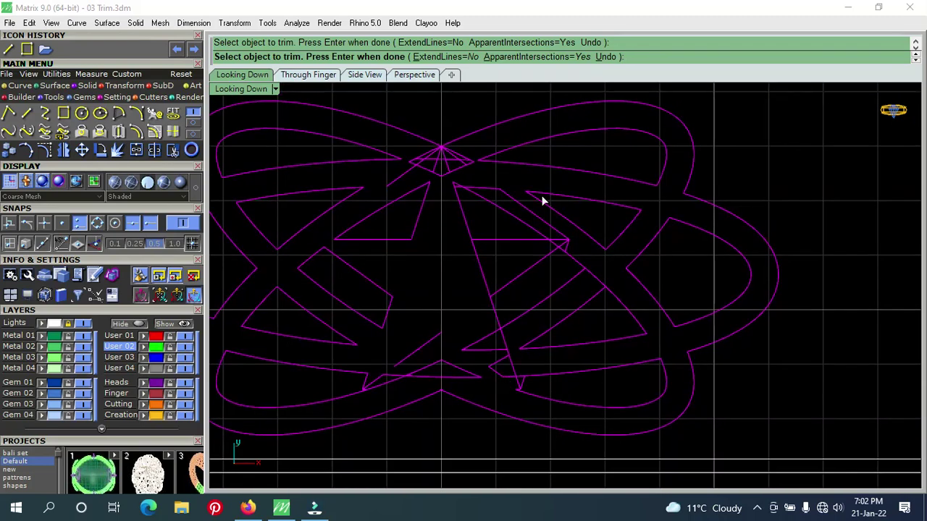
left_click(606, 57)
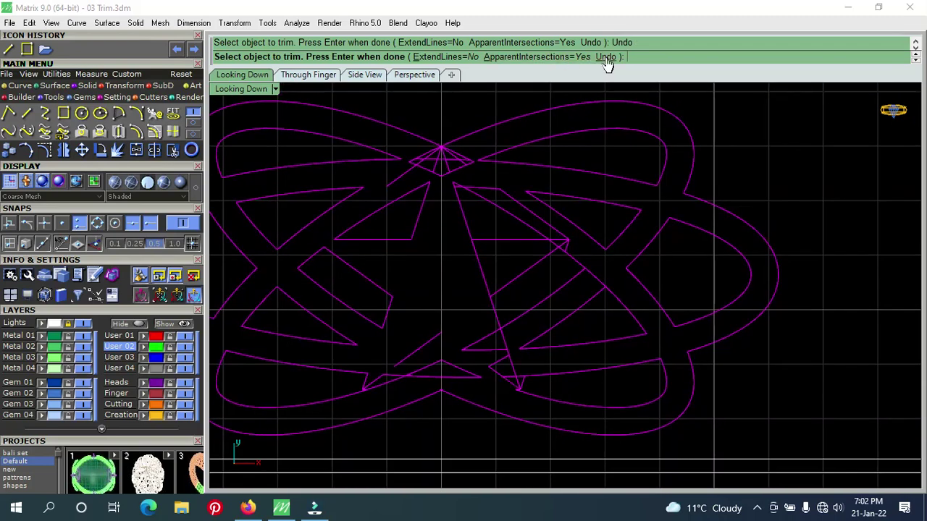
Step: Trim the small crossing, diagonal and horizontal overlaps at the bottom and the right star arm
left_click(513, 381)
right_click_drag(525, 362, 519, 405)
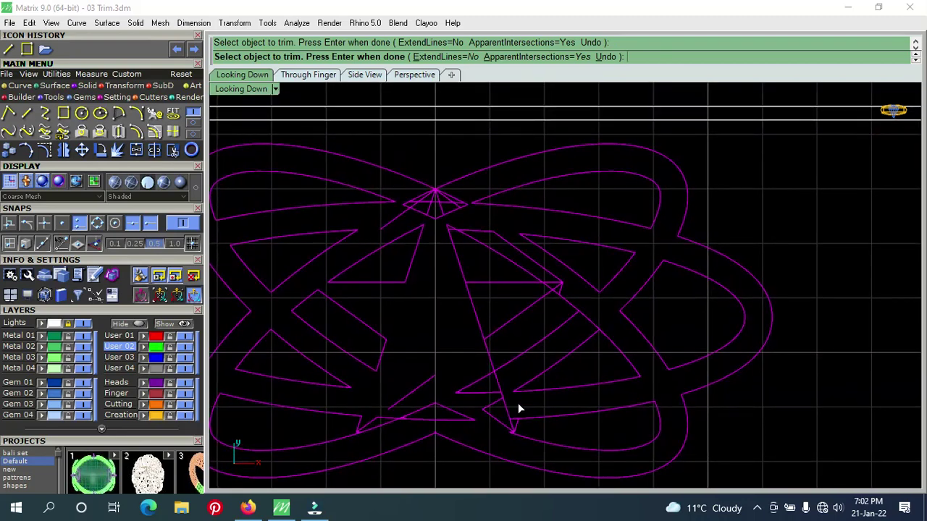
left_click(484, 374)
left_click(490, 394)
mouse_move(520, 404)
right_mouse_down()
mouse_move(501, 430)
mouse_move(510, 441)
right_mouse_up()
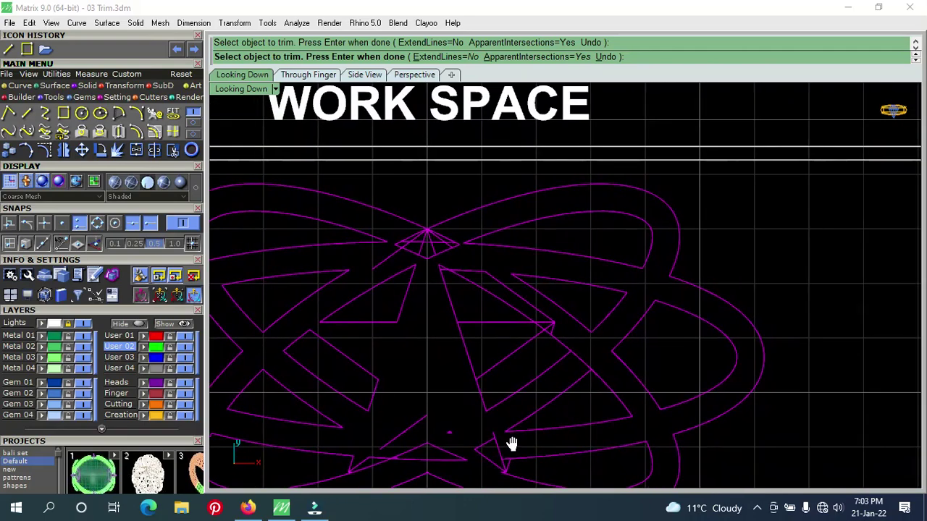
mouse_move(578, 355)
right_mouse_down()
mouse_move(596, 372)
mouse_move(594, 391)
mouse_move(620, 392)
right_mouse_up()
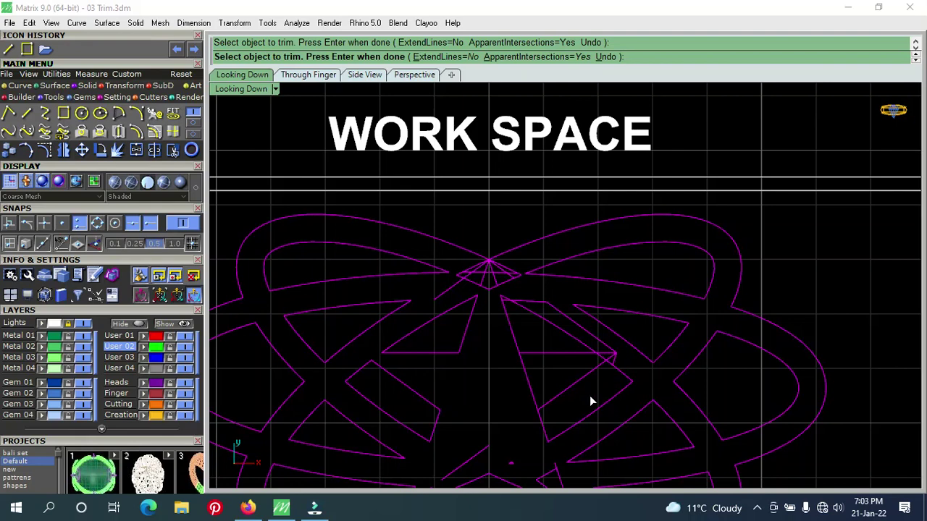
left_click(534, 389)
Step: Trim the right star arm's horizontal overlap and the short line inside the small triangle
scroll(612, 370, "up", 5)
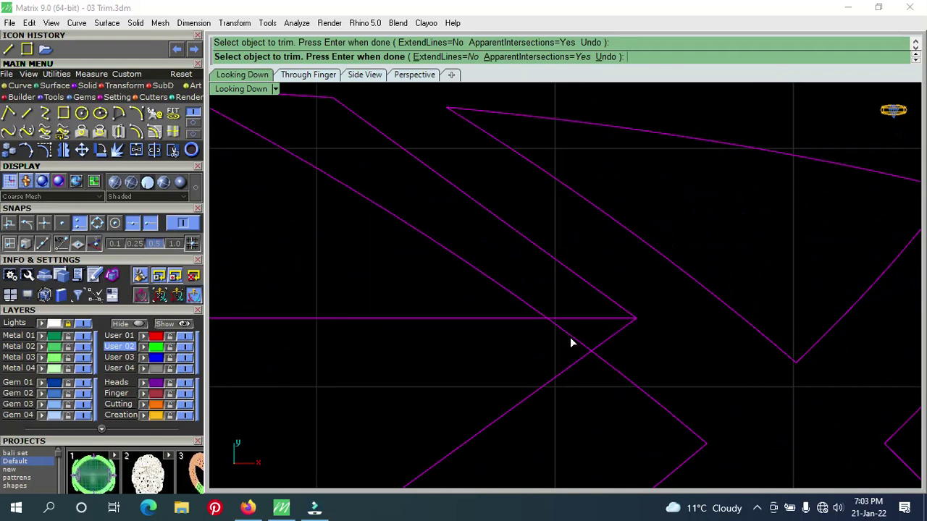
scroll(612, 341, "down", 3)
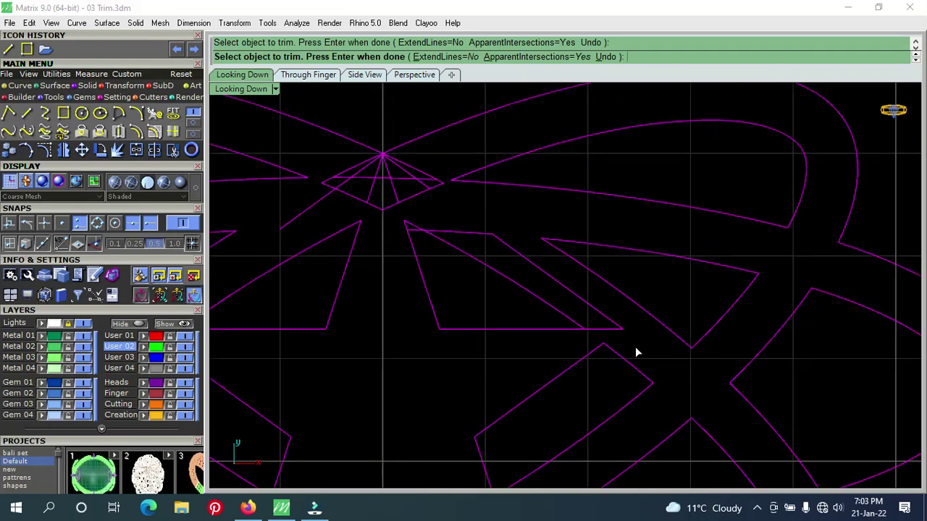
scroll(635, 348, "down", 1)
left_click(609, 334)
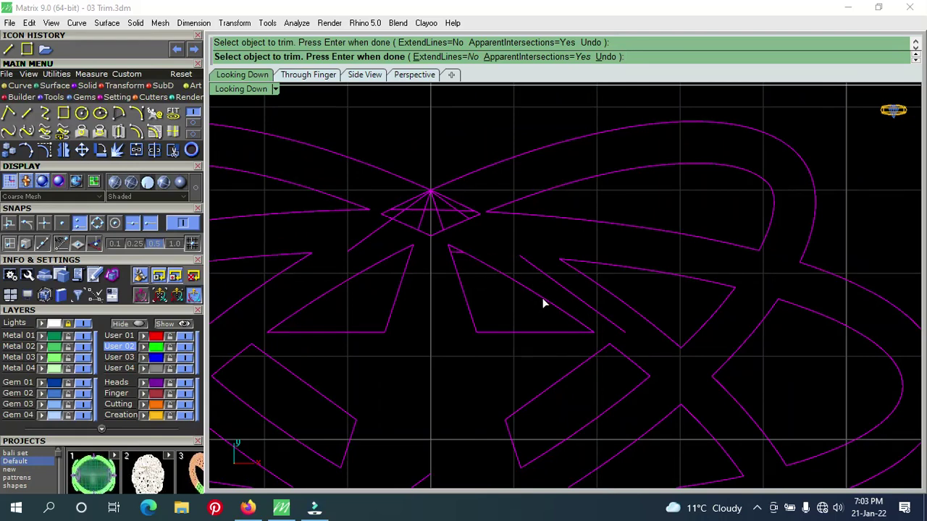
scroll(575, 304, "down", 2)
scroll(554, 297, "down", 2)
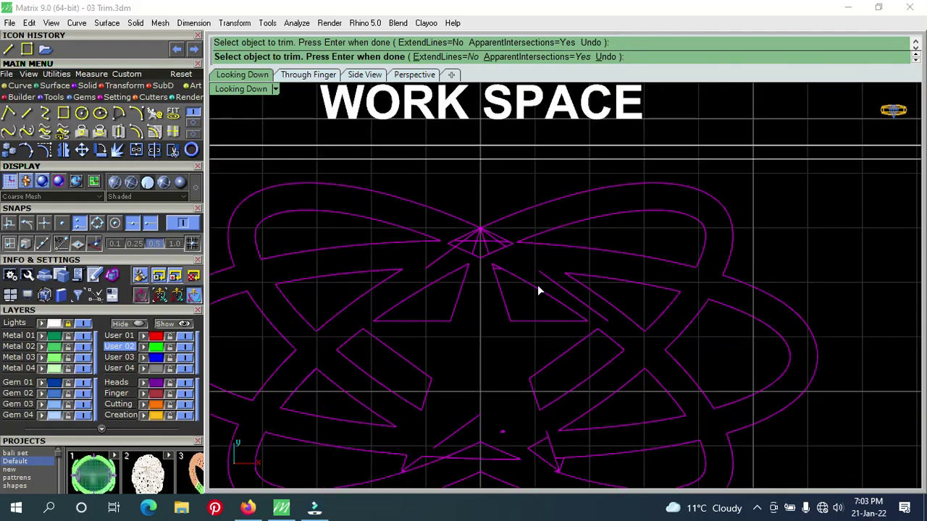
scroll(514, 275, "up", 5)
scroll(500, 282, "up", 1)
left_click(505, 292)
scroll(504, 293, "down", 3)
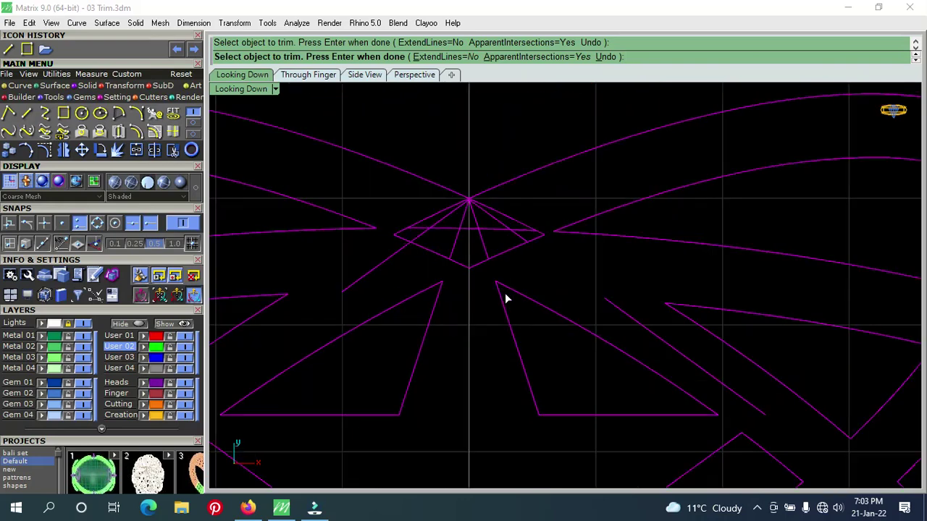
scroll(505, 293, "down", 1)
Step: Trim the left slanted side of the small triangle in the lower half
right_click_drag(526, 314, 518, 220)
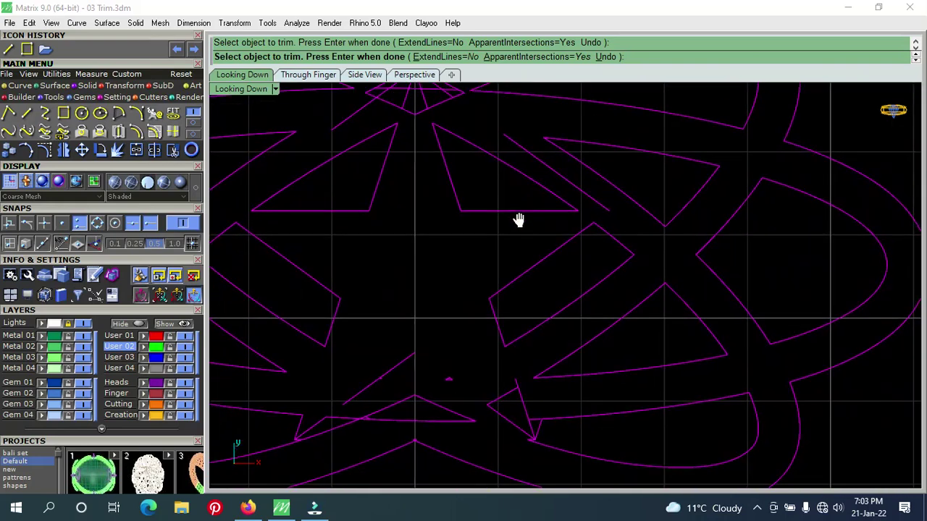
left_click(503, 395)
scroll(505, 414, "down", 2)
scroll(505, 415, "down", 2)
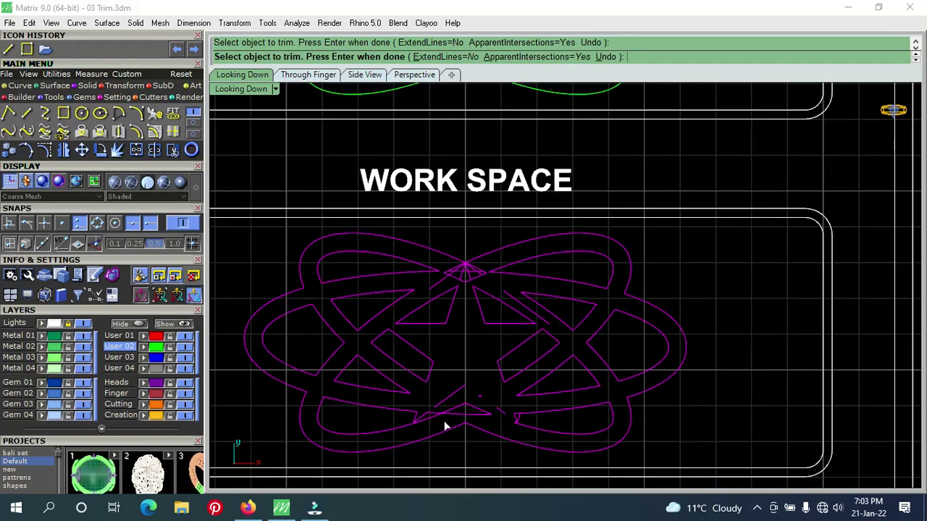
scroll(457, 421, "up", 1)
scroll(464, 422, "up", 4)
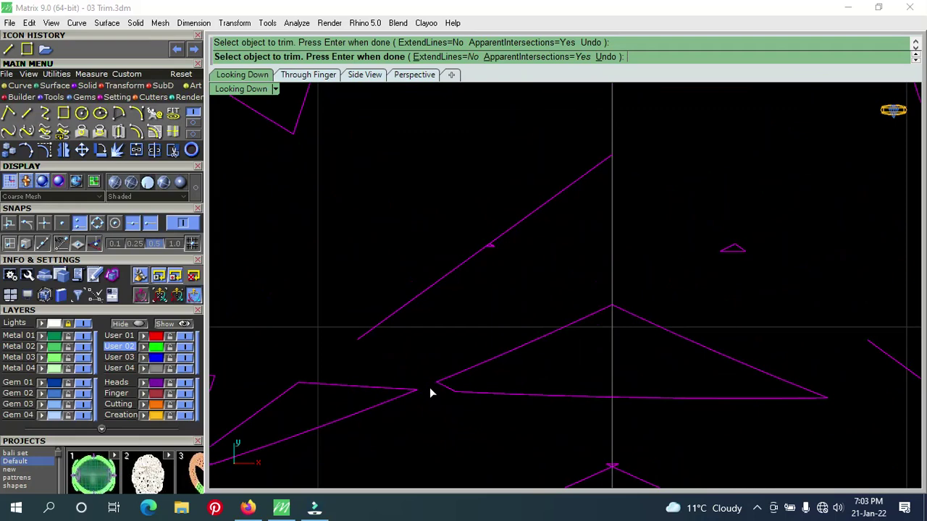
scroll(430, 388, "down", 3)
scroll(440, 408, "down", 2)
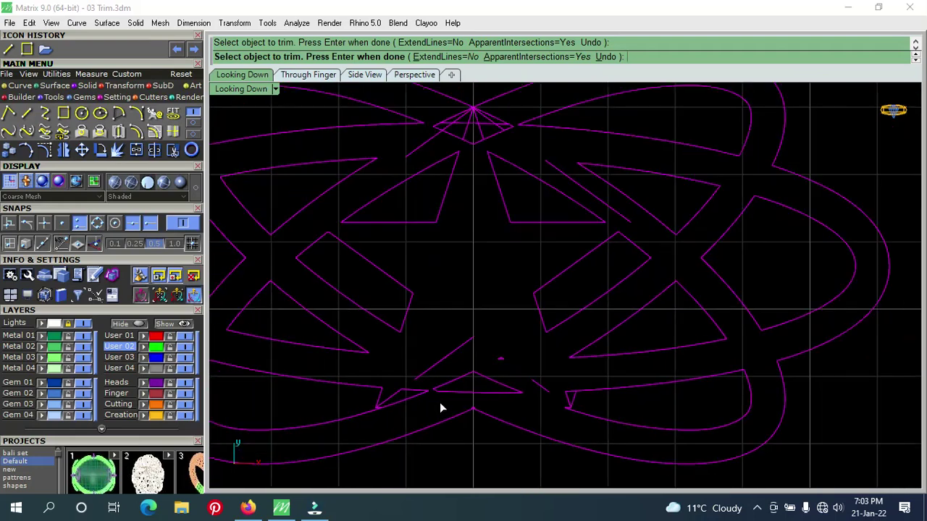
scroll(440, 408, "down", 2)
Step: Pan and zoom to compare the work-space design with the example above
right_click_drag(476, 346, 518, 376)
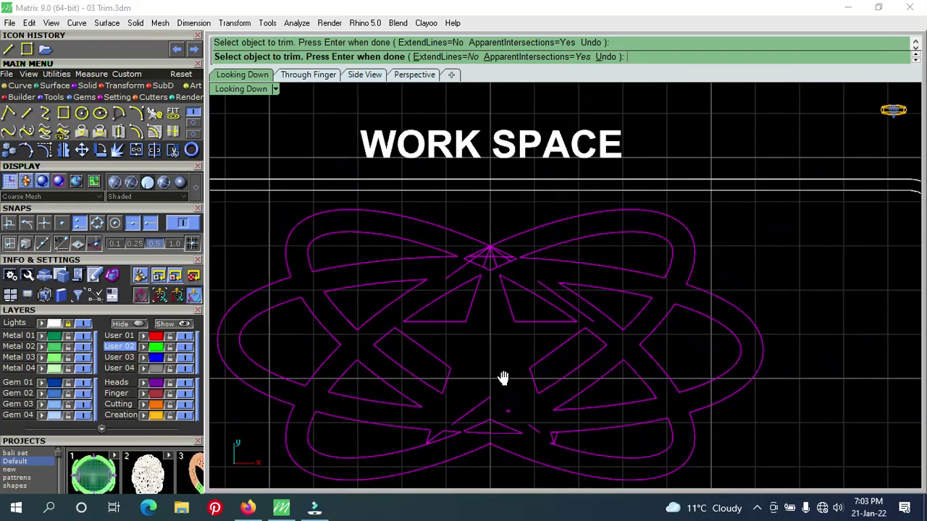
scroll(518, 377, "down", 1)
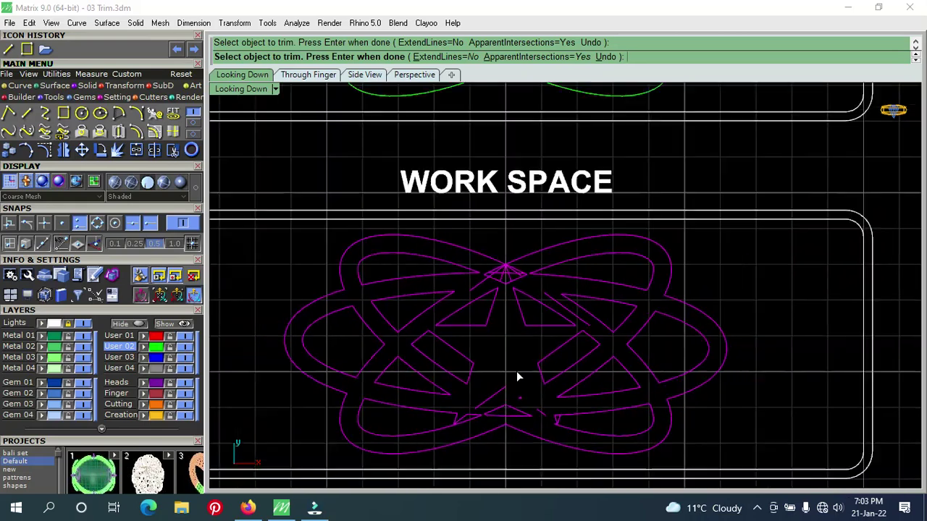
right_click_drag(523, 325, 563, 417)
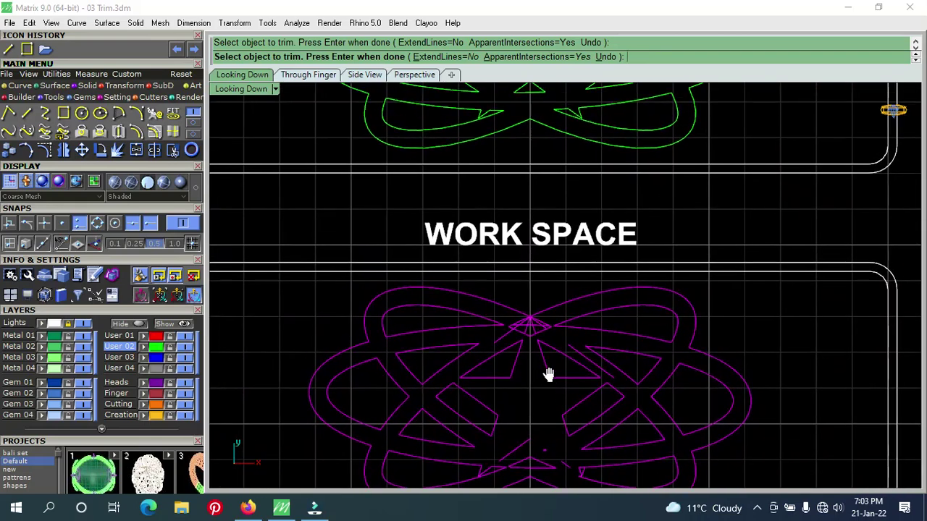
scroll(549, 366, "up", 5)
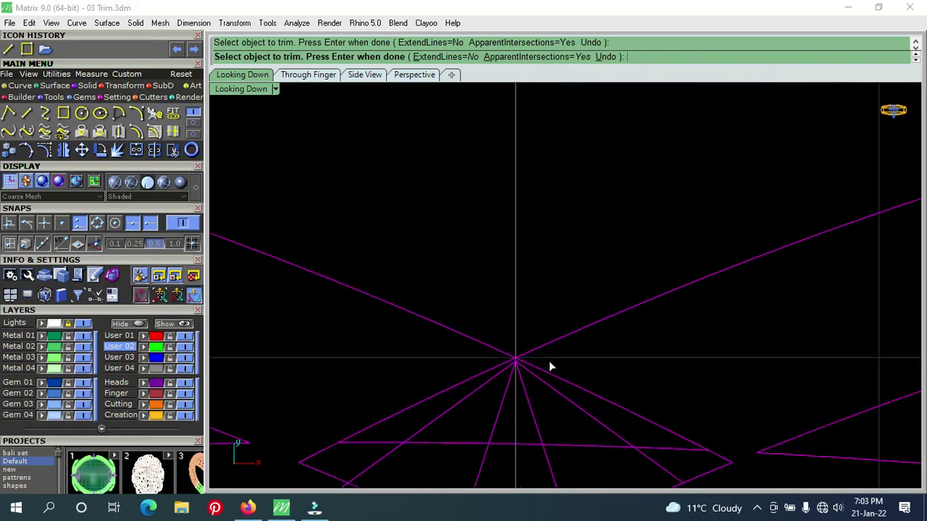
scroll(549, 367, "down", 1)
scroll(549, 366, "down", 2)
scroll(549, 367, "down", 2)
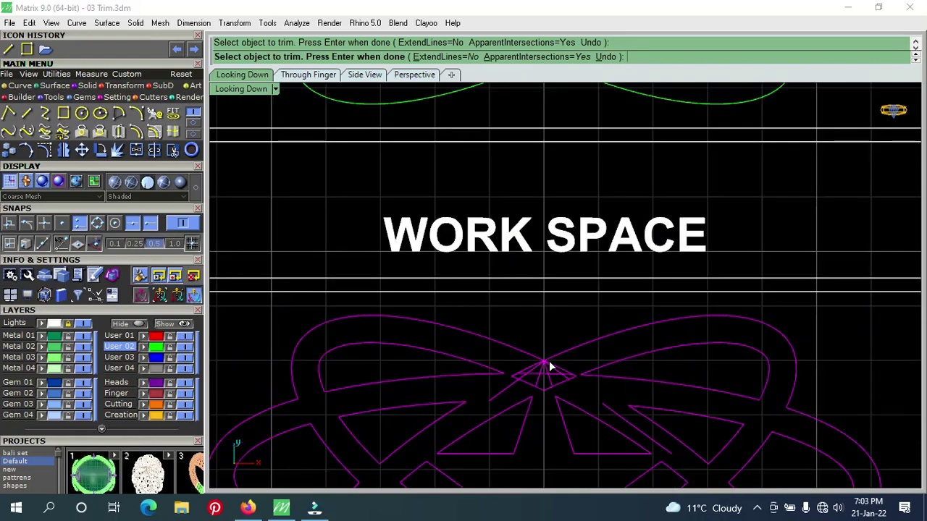
scroll(549, 367, "up", 4)
scroll(529, 364, "up", 1)
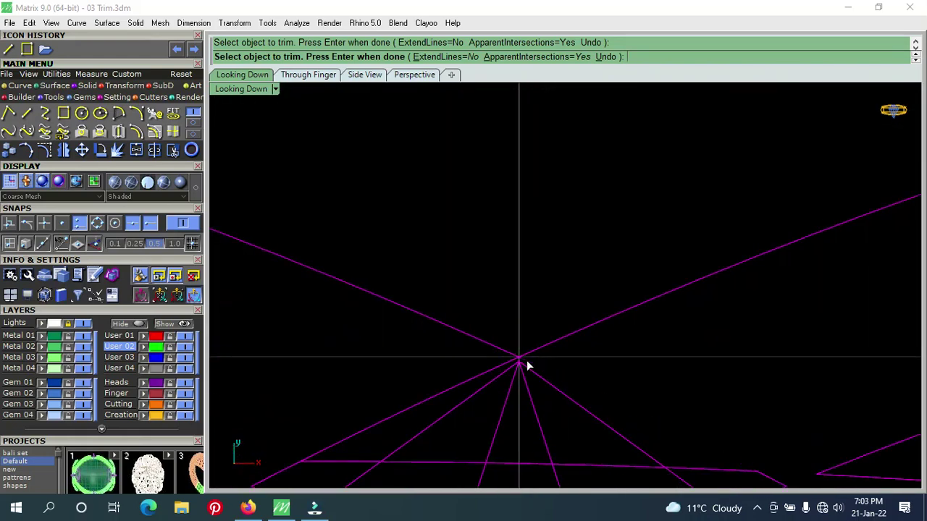
scroll(506, 366, "down", 2)
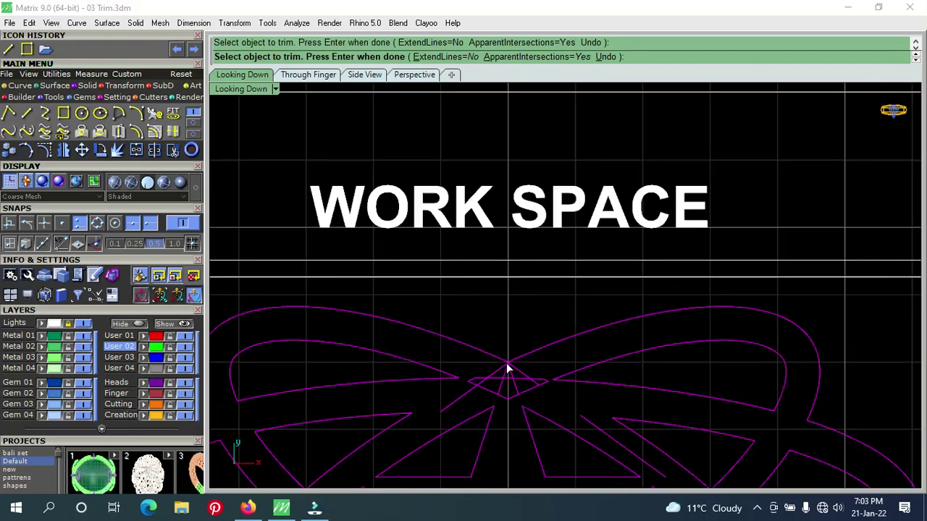
scroll(506, 366, "down", 1)
right_click_drag(569, 414, 585, 316)
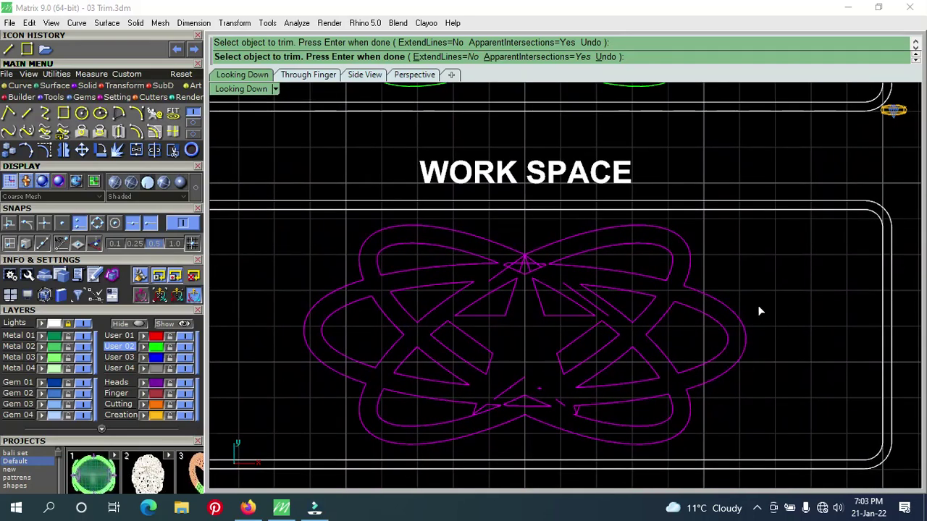
Step: End Trim and delete the leftover red pieces inside the star and near its top
key("Return")
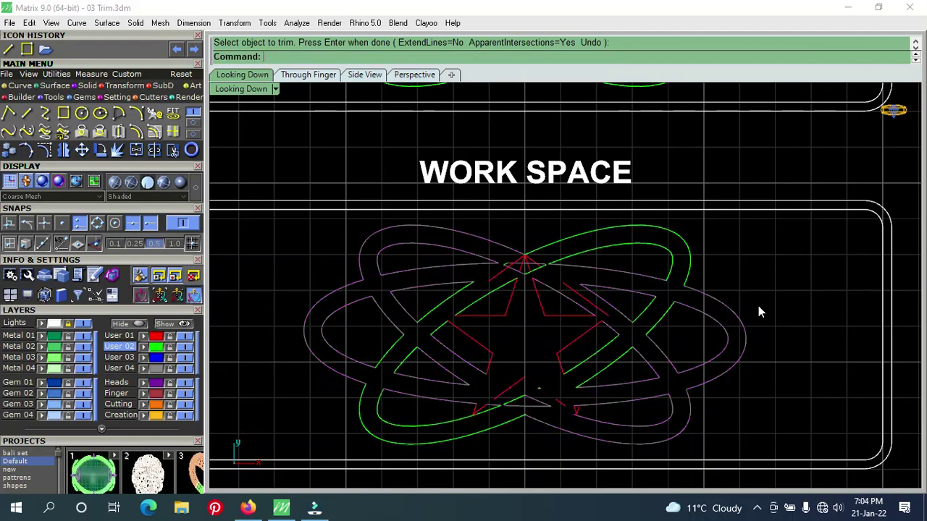
left_click(583, 304)
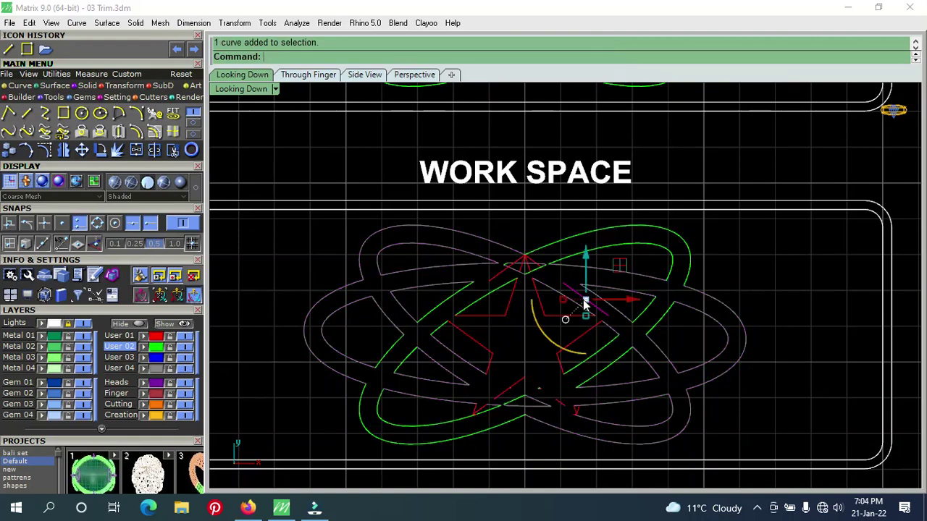
key("Delete")
left_click(534, 272)
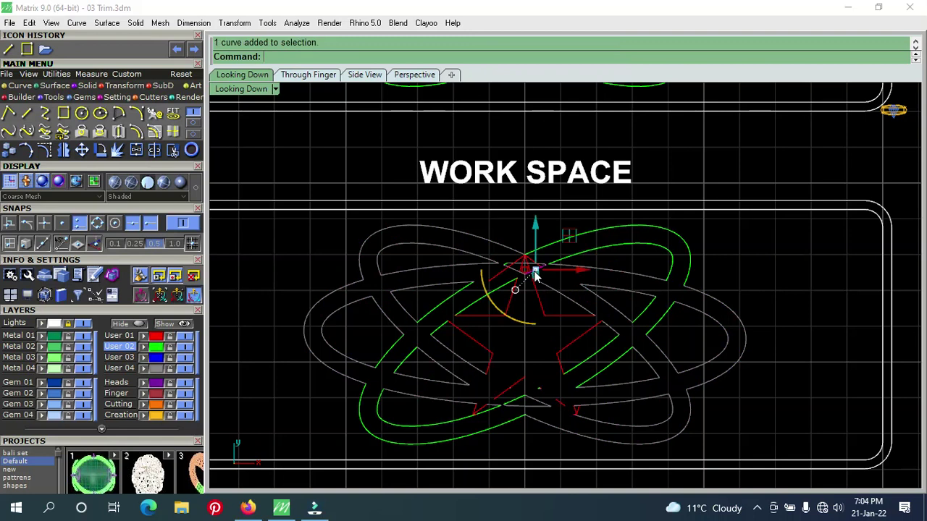
key("Delete")
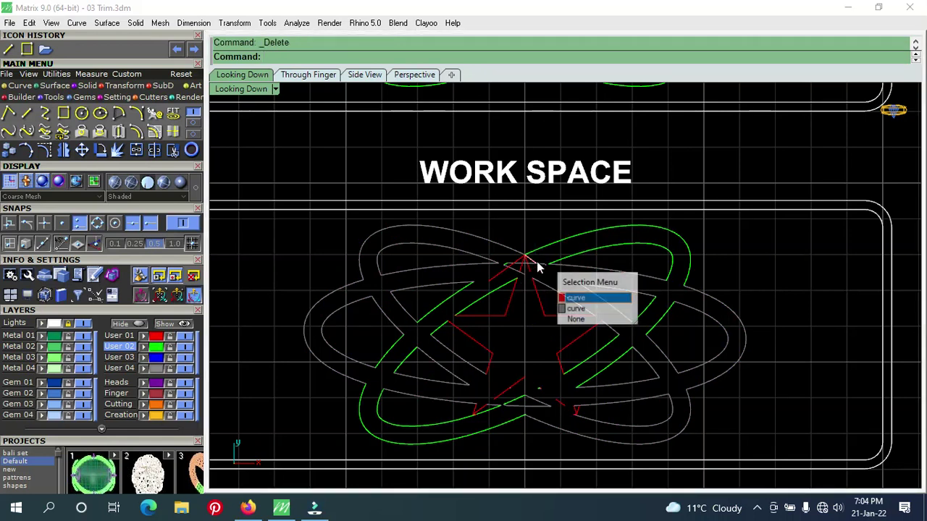
Step: Delete the small overlapping scraps near the star's top and top-left
left_click(537, 262)
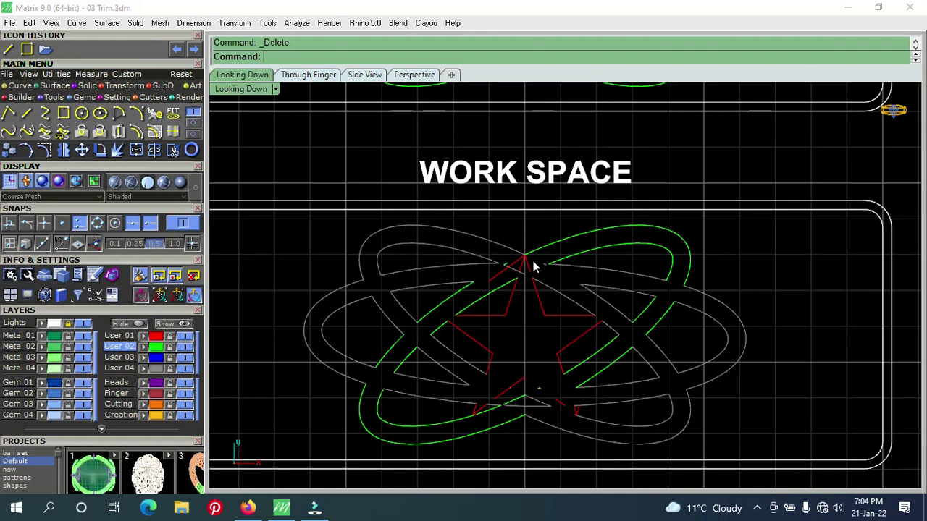
left_click(520, 269)
key("Delete")
left_click(513, 270)
key("Delete")
left_click(506, 263)
key("Delete")
Step: Delete the leftover curve pieces near the star bottom, including an overlapping segment
right_click_drag(604, 312, 505, 357)
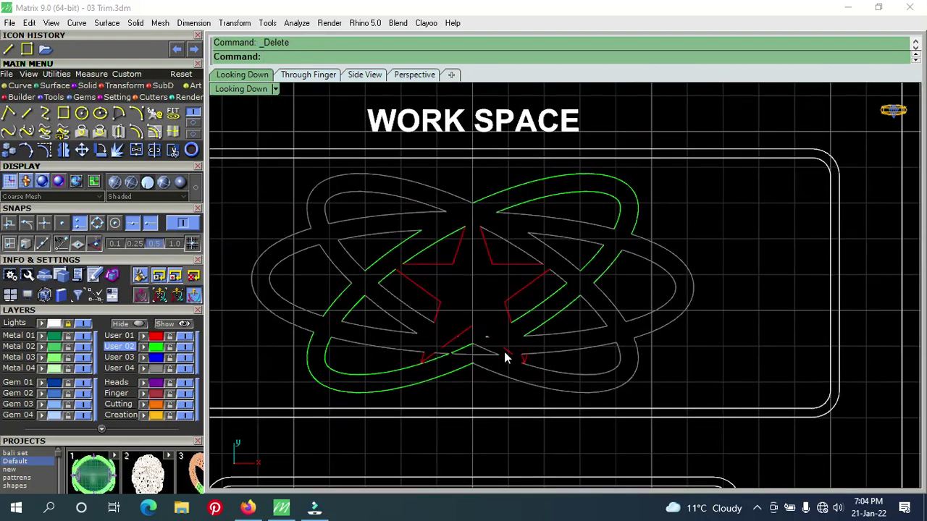
left_click(509, 351)
key("Delete")
left_click(486, 336)
key("Delete")
right_click_drag(489, 337, 523, 358)
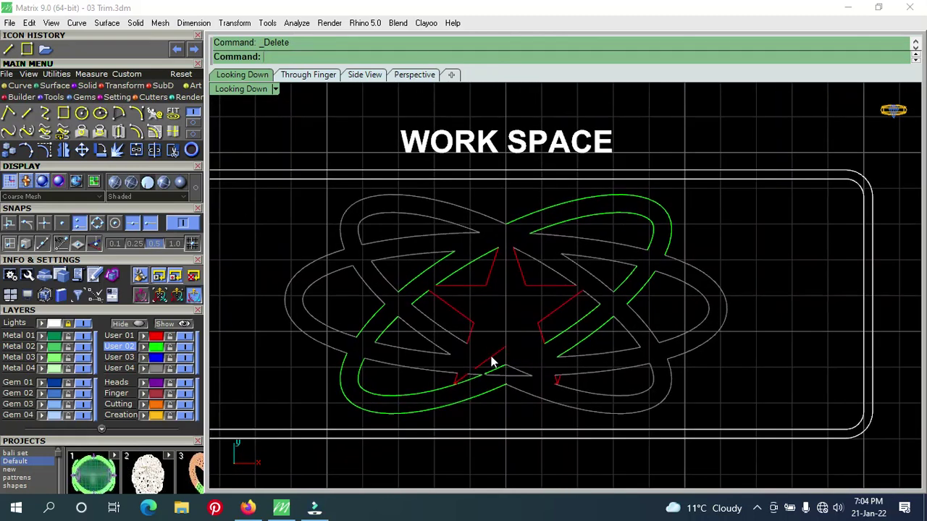
left_click(491, 362)
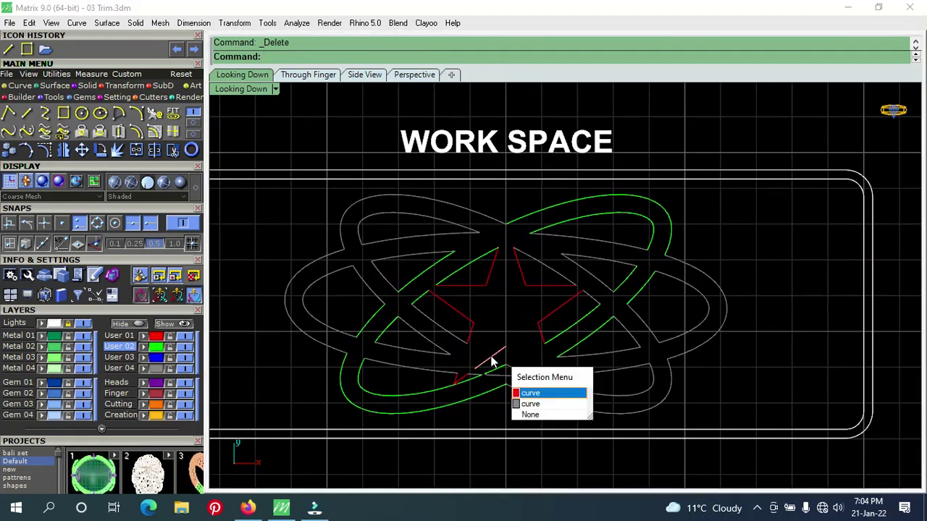
key("Return")
key("Delete")
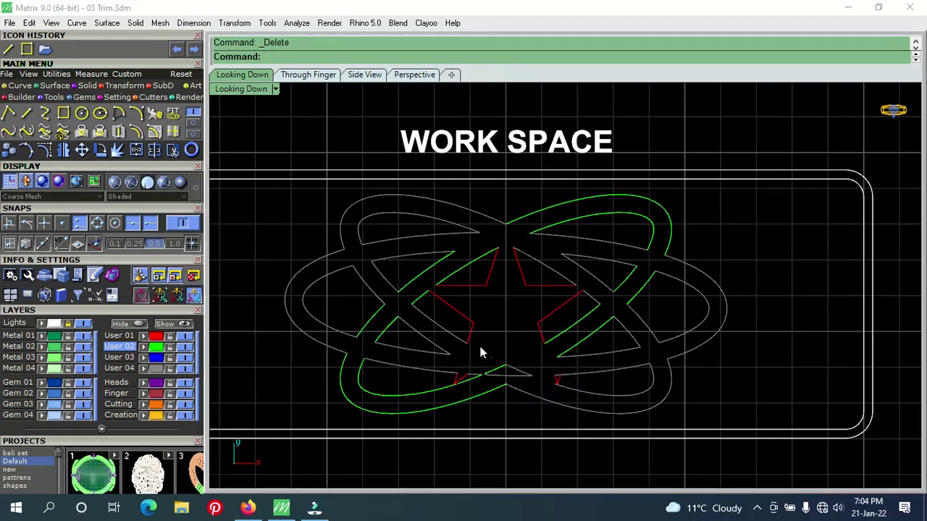
right_click_drag(478, 343, 497, 385)
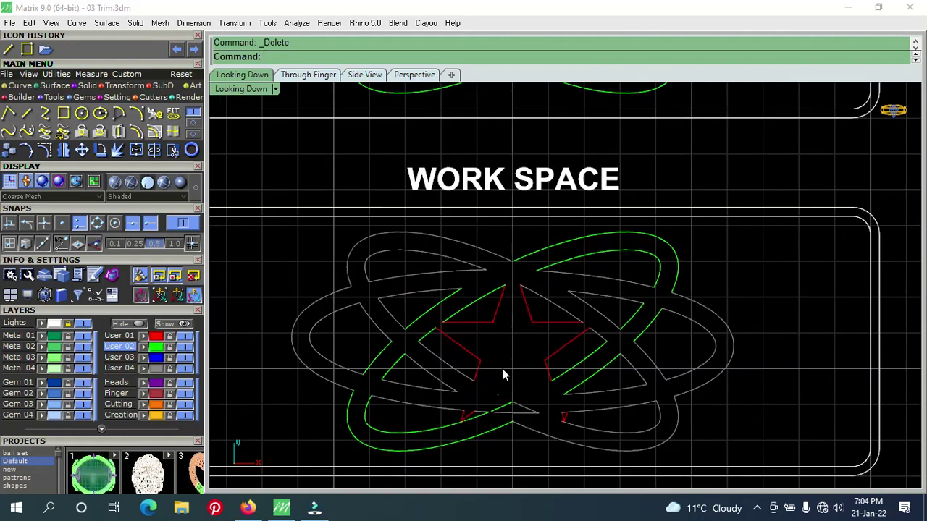
Step: Window-select all 60 work-space curves and put them on the green layer
scroll(505, 375, "down", 1)
scroll(504, 374, "down", 1)
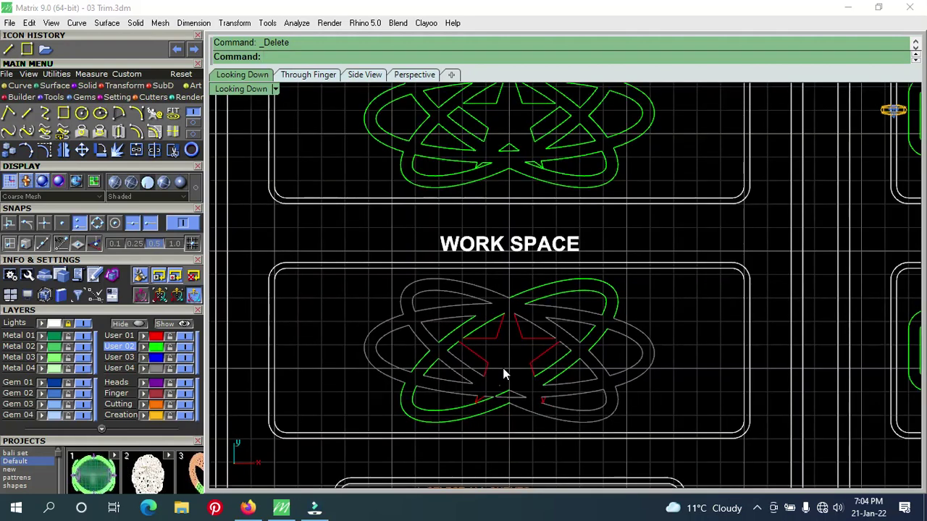
scroll(505, 374, "down", 1)
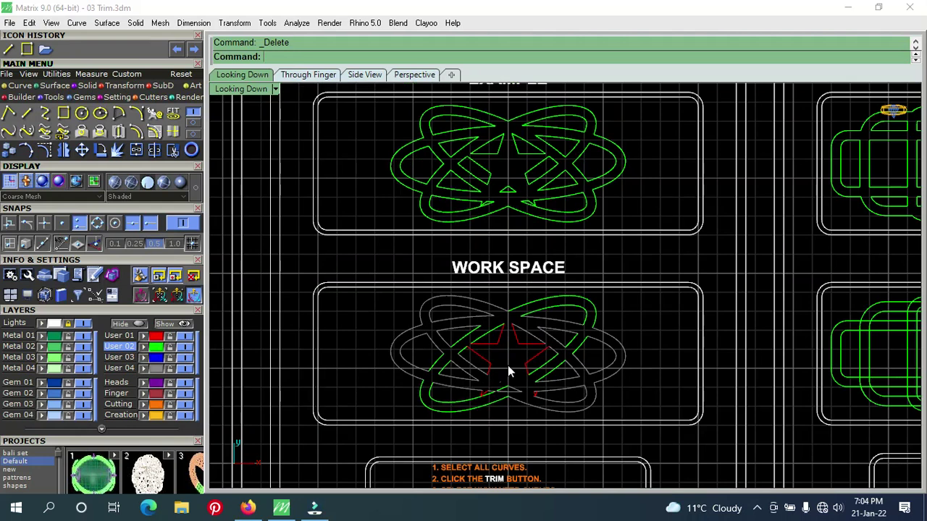
scroll(508, 371, "down", 1)
left_click_drag(681, 306, 395, 391)
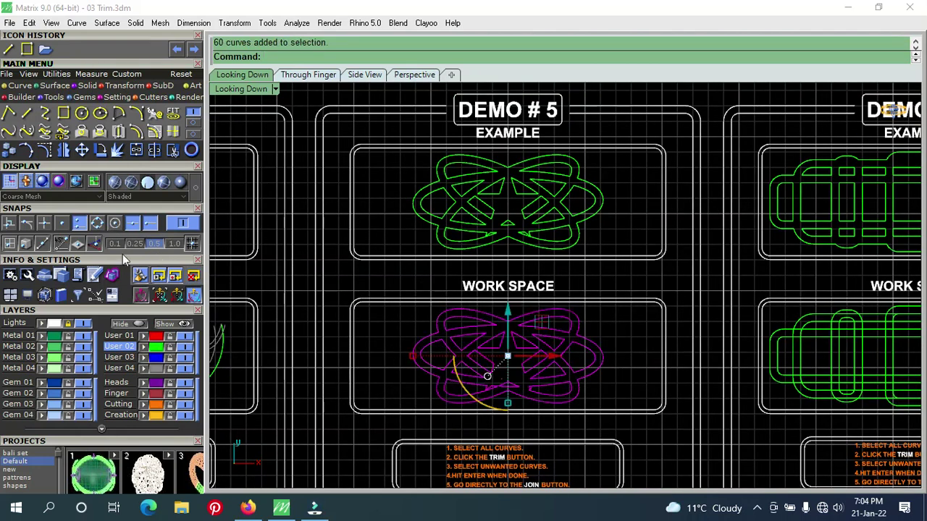
left_click(395, 365)
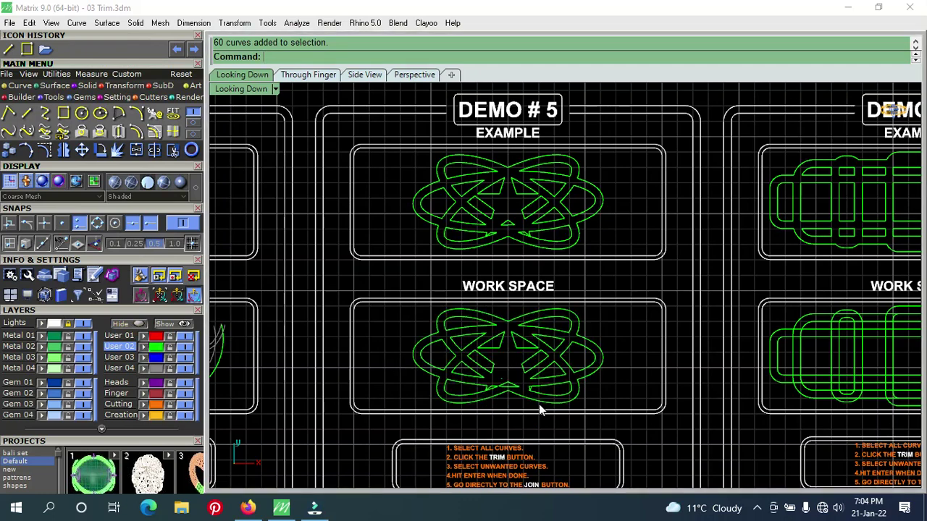
Step: Pan across the DEMO # 4 to # 6 row to compare with DEMO # 5
mouse_move(539, 404)
right_mouse_down()
mouse_move(331, 385)
mouse_move(683, 381)
right_mouse_up()
scroll(651, 394, "down", 2)
scroll(652, 395, "down", 2)
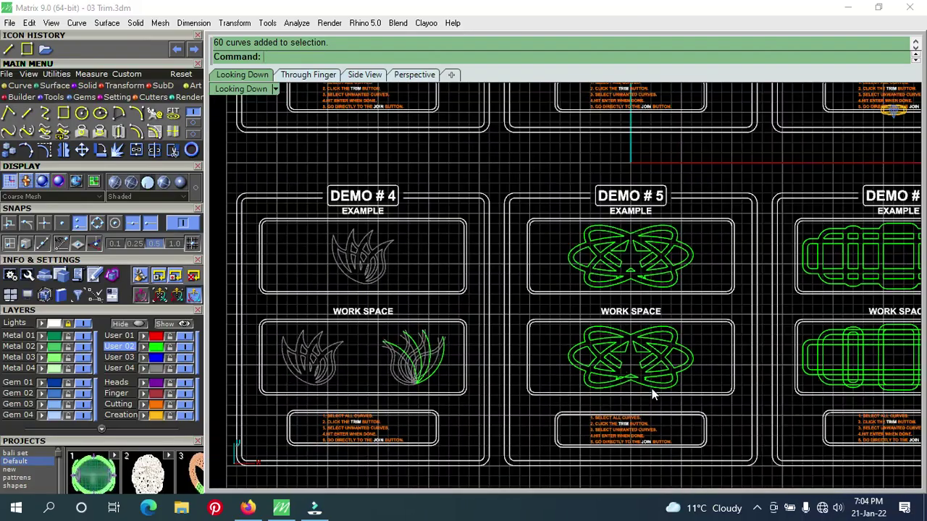
scroll(651, 395, "down", 1)
mouse_move(677, 383)
right_mouse_down()
mouse_move(654, 398)
mouse_move(782, 399)
right_mouse_up()
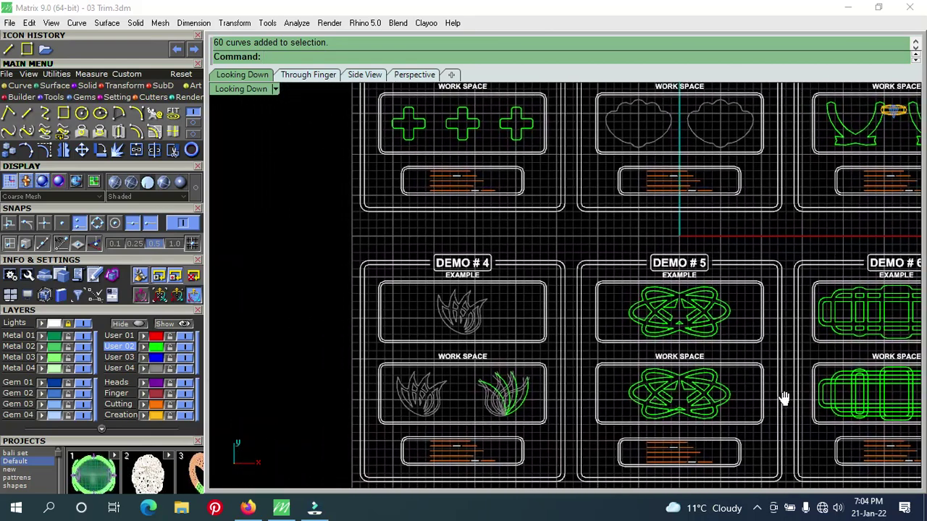
scroll(687, 372, "up", 2)
scroll(687, 372, "up", 1)
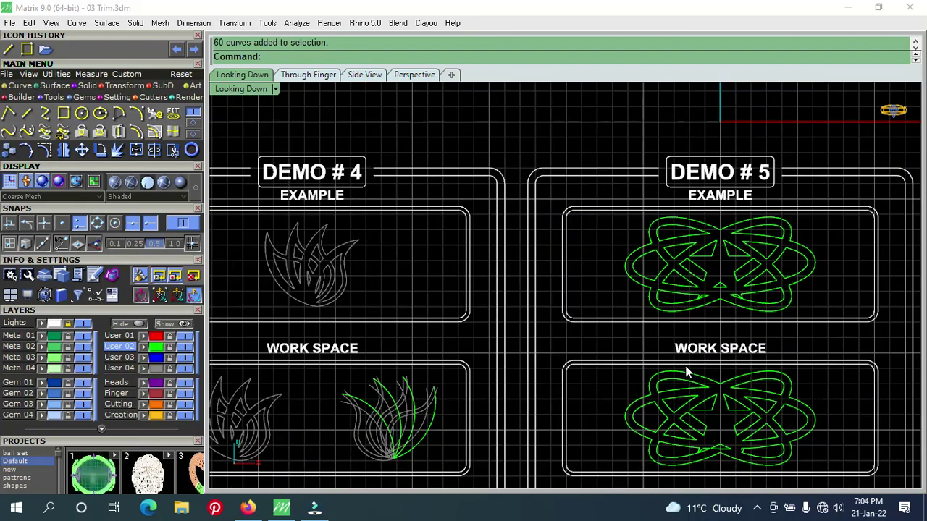
mouse_move(582, 399)
right_mouse_down()
mouse_move(641, 396)
mouse_move(634, 391)
right_mouse_up()
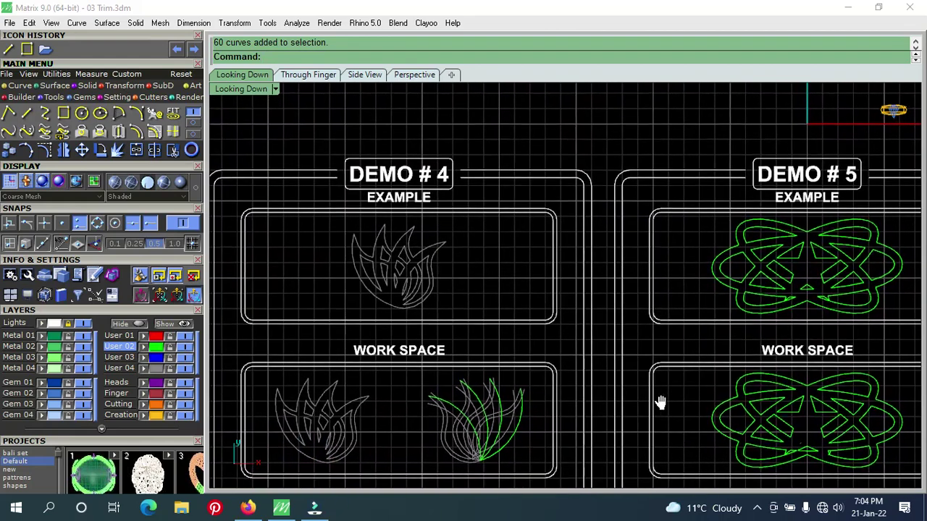